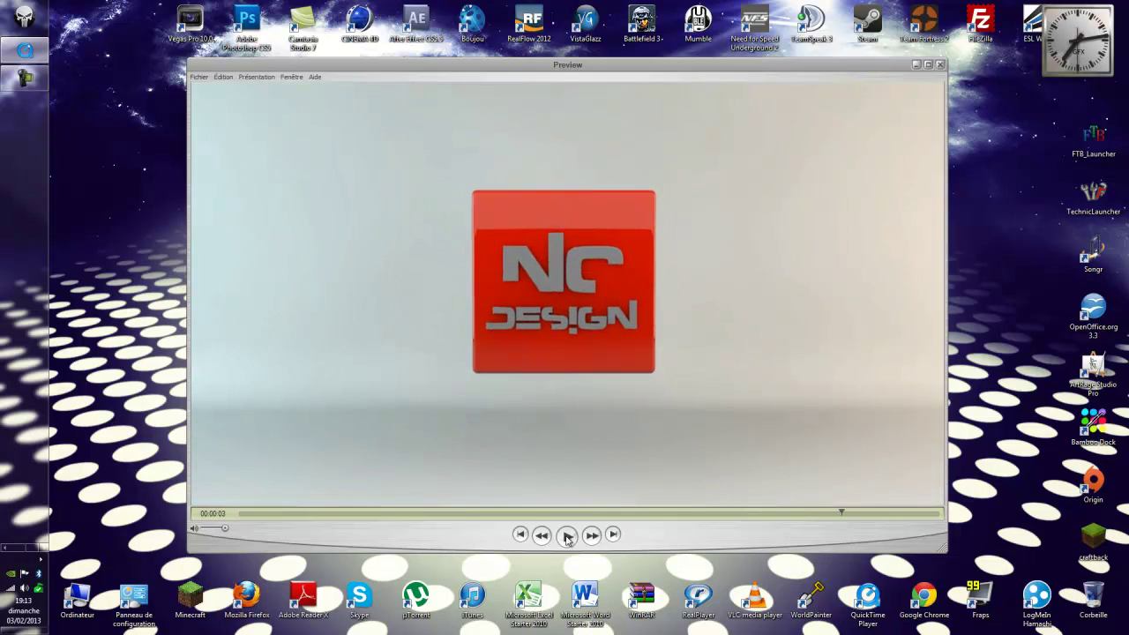
# Step: Play the logo preview video from its start, scrub ahead to the finished NC DESIGN logo, and close the player
pyautogui.click(522, 535)
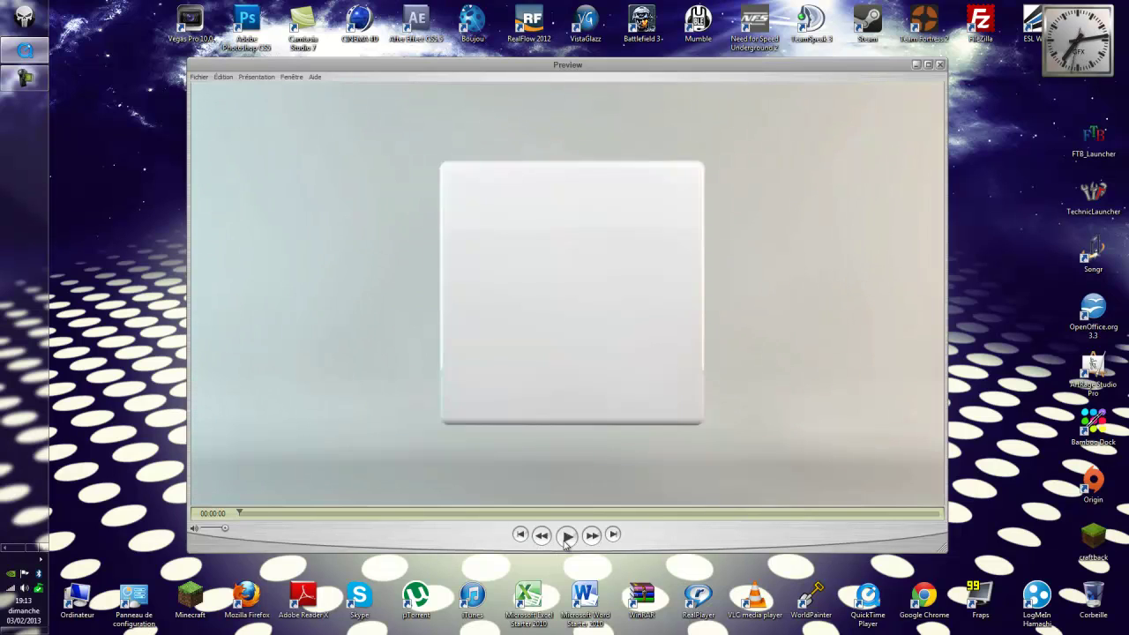
pyautogui.click(566, 539)
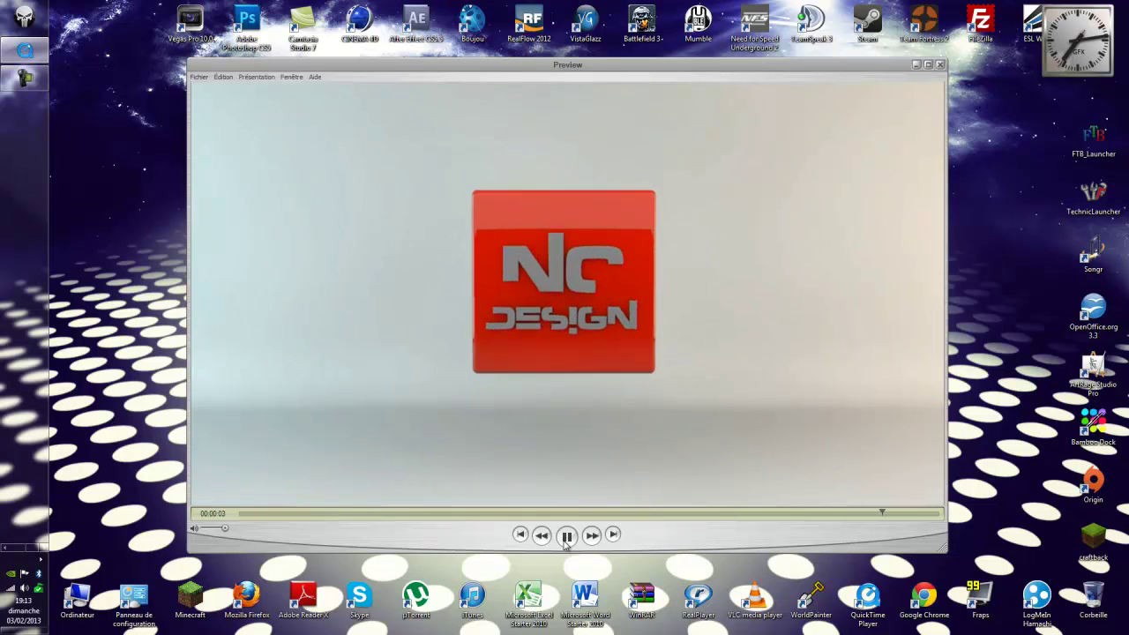
pyautogui.click(247, 514)
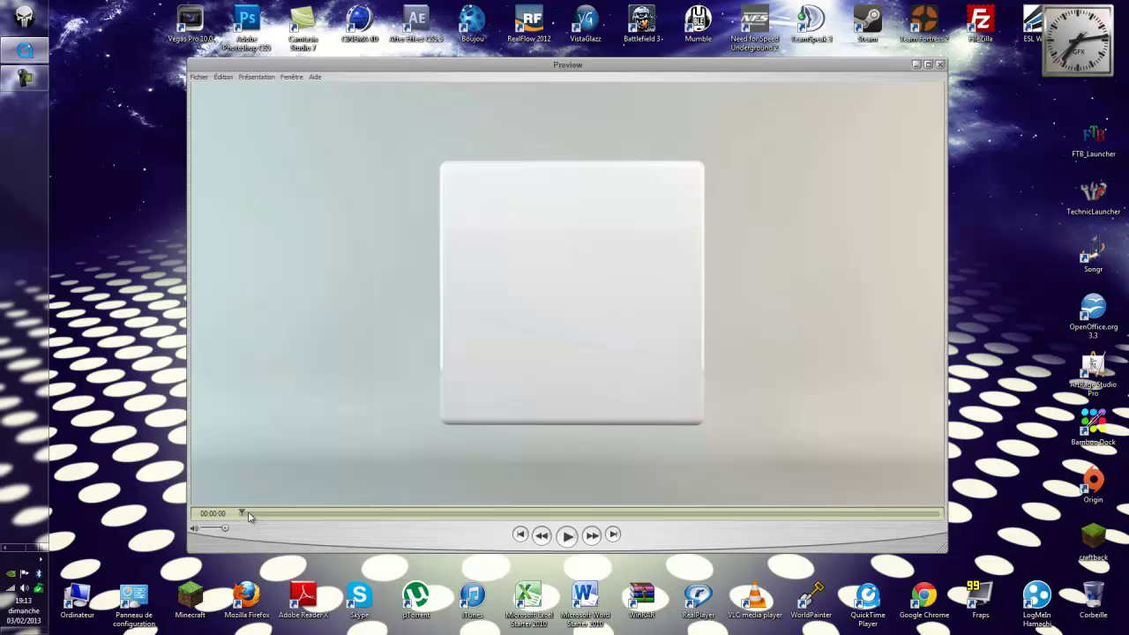
pyautogui.click(565, 538)
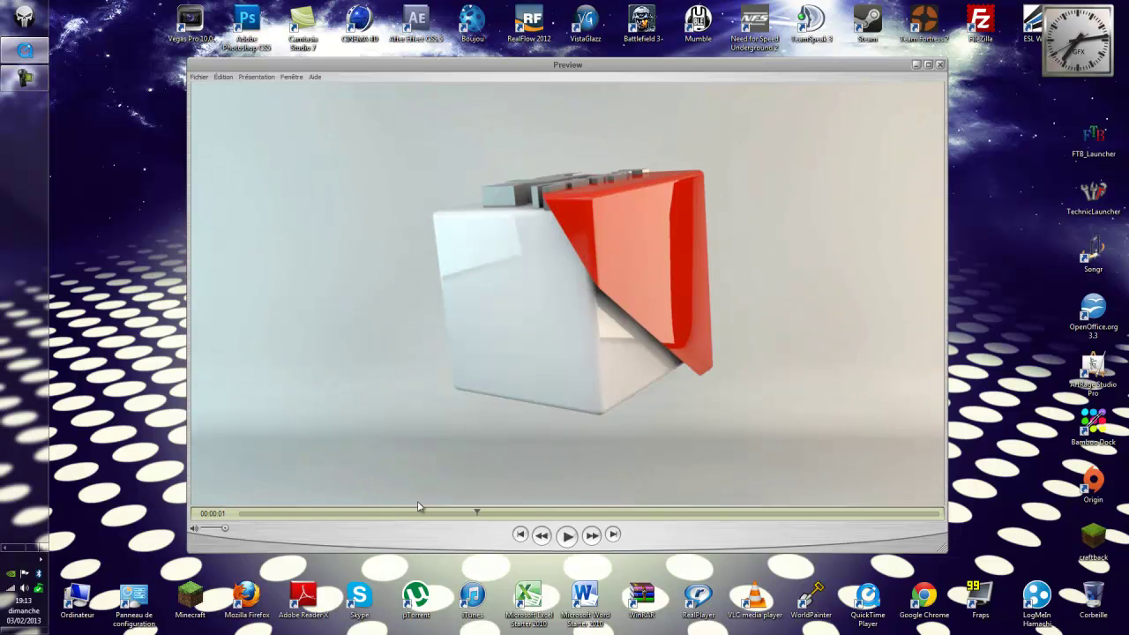
pyautogui.moveTo(477, 516); pyautogui.dragTo(815, 524)
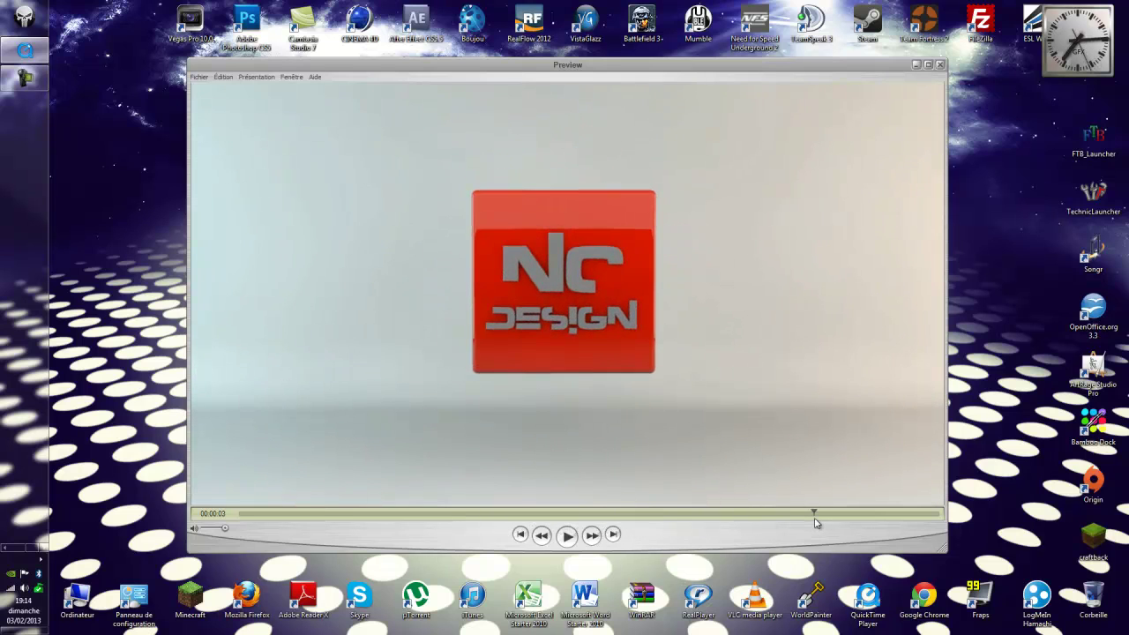
pyautogui.click(940, 65)
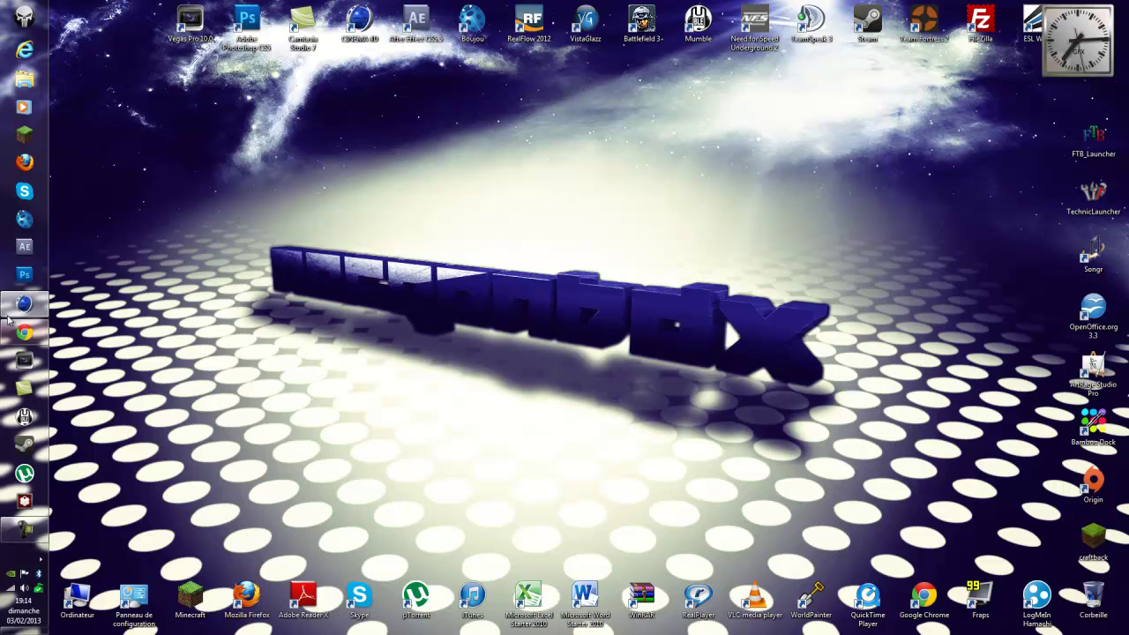
# Step: Switch to the open preview.c4d project in CINEMA 4D and delete the last material, next to Sphere.1
pyautogui.moveTo(12, 305)
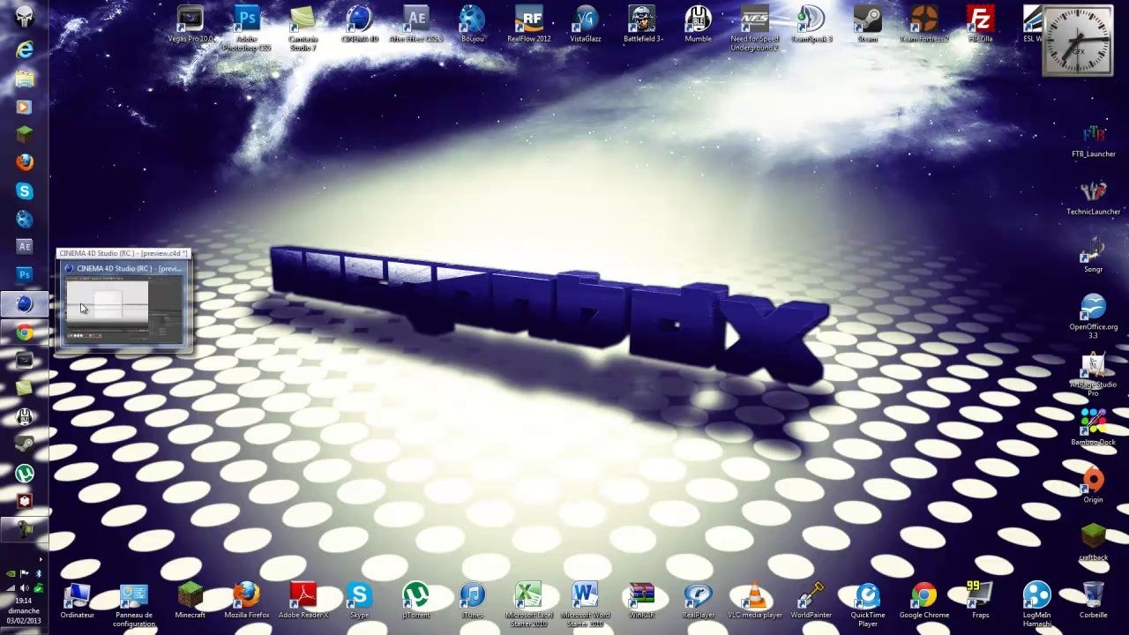
pyautogui.moveTo(123, 318)
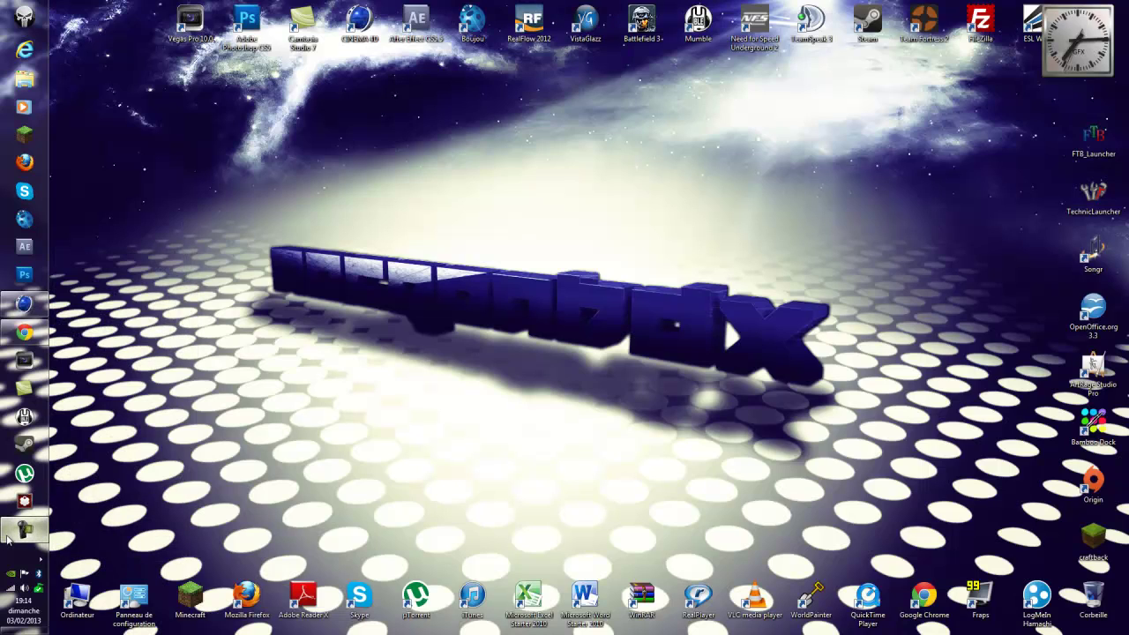
pyautogui.click(25, 304)
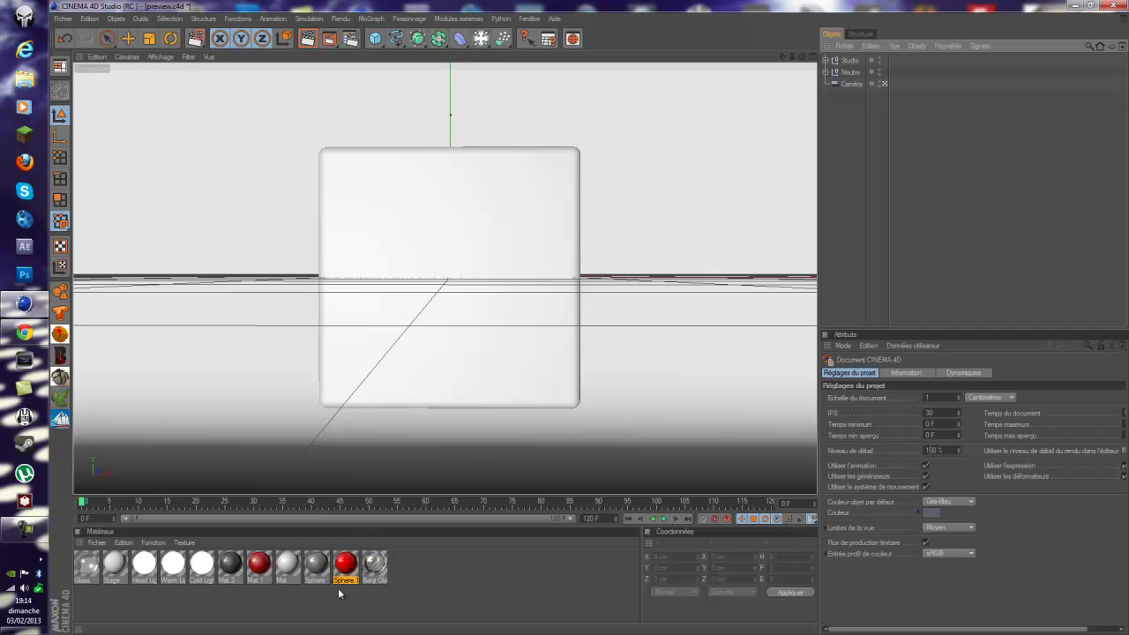
pyautogui.click(375, 564)
pyautogui.press('Delete')
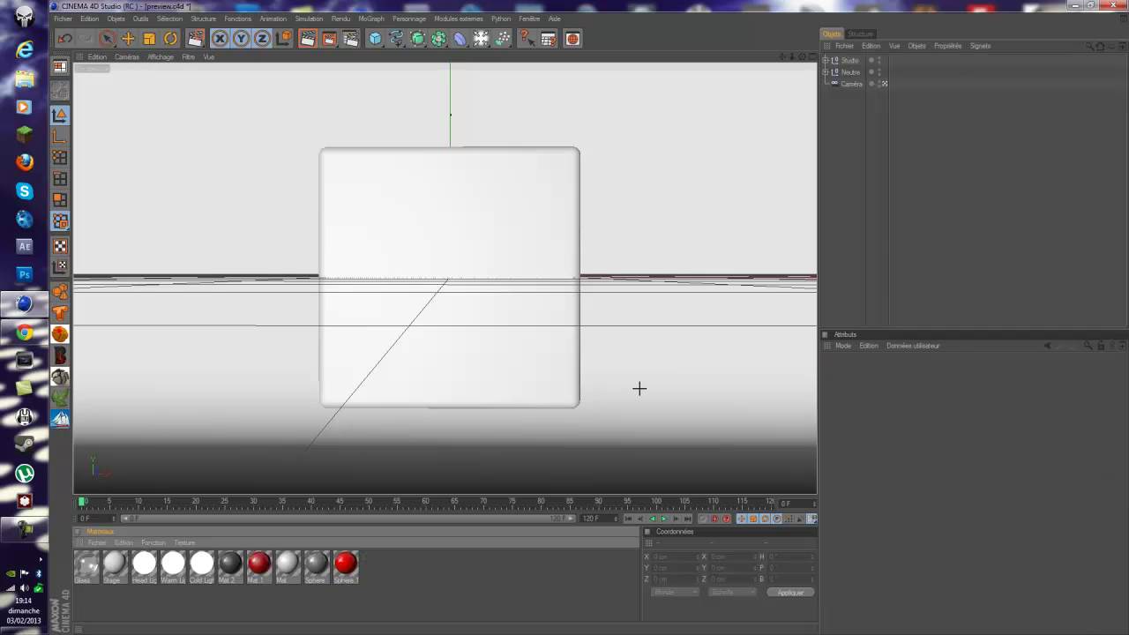
# Step: Hide the Studio group in the viewport and expand the Neutre group's hierarchy
pyautogui.click(851, 84)
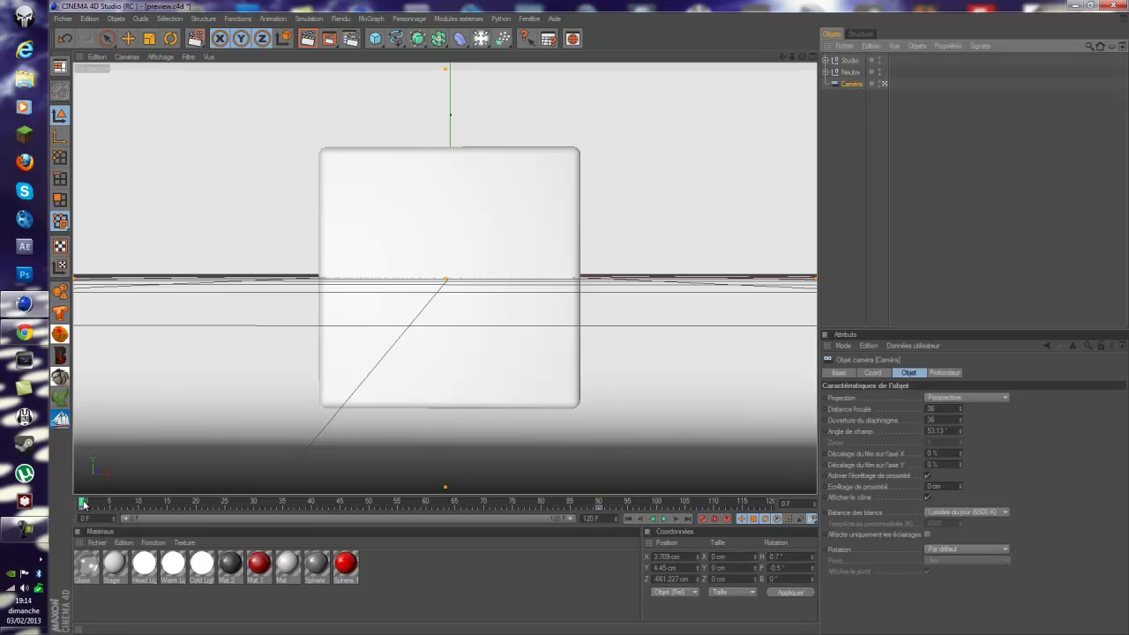
pyautogui.moveTo(82, 502)
pyautogui.mouseDown()
pyautogui.moveTo(555, 499)
pyautogui.moveTo(68, 487)
pyautogui.mouseUp()
pyautogui.click(826, 61)
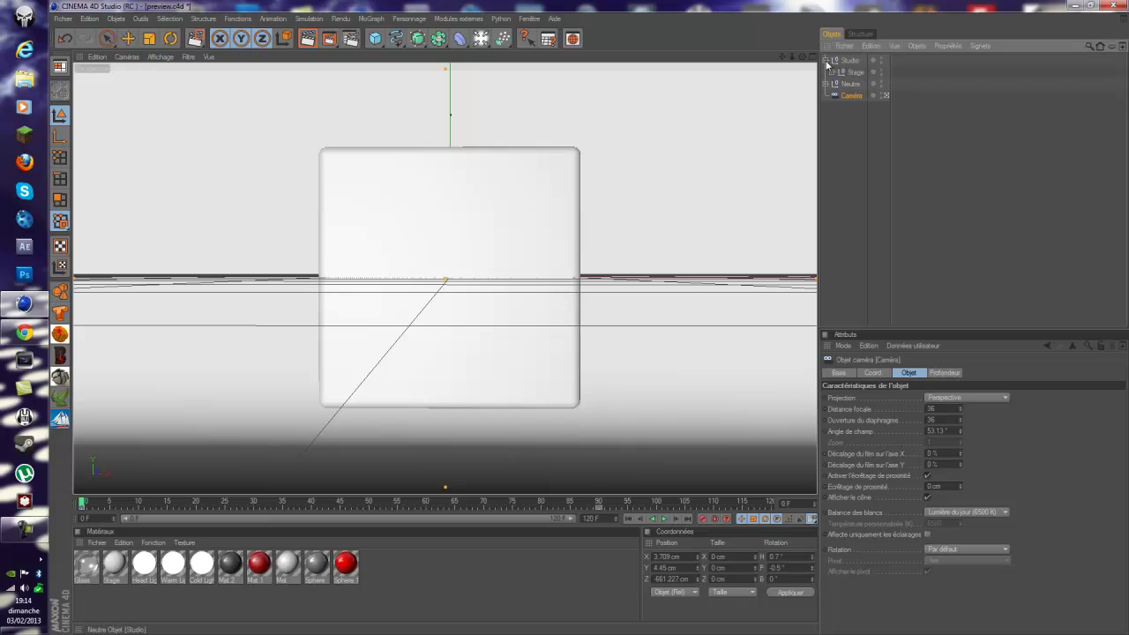
pyautogui.click(826, 61)
pyautogui.click(851, 61)
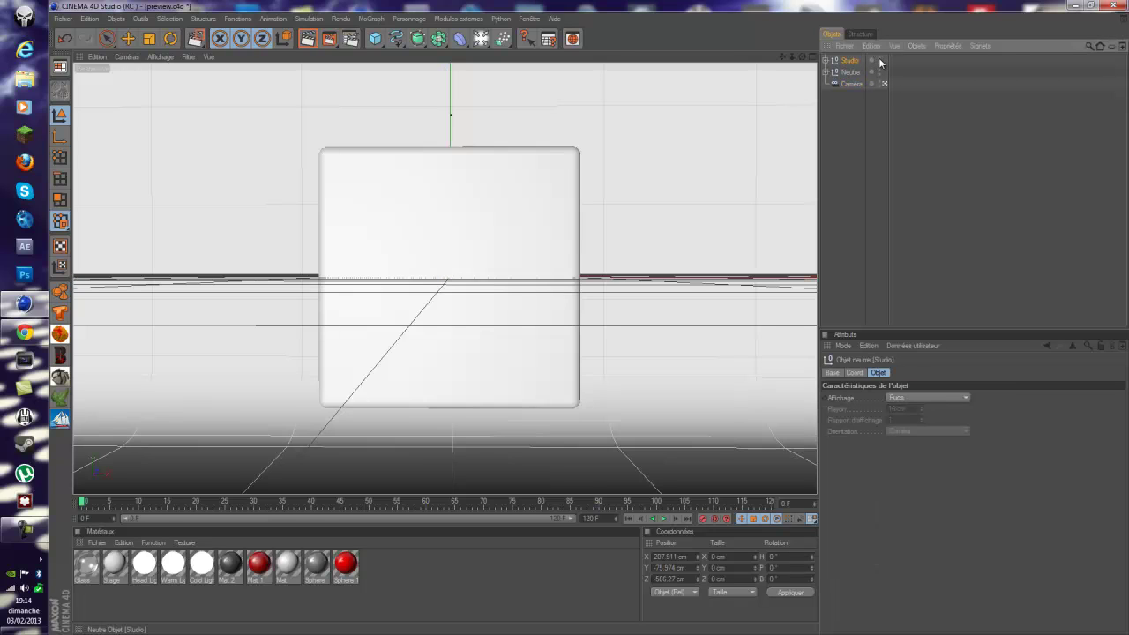
pyautogui.click(879, 60)
pyautogui.click(850, 71)
pyautogui.click(826, 73)
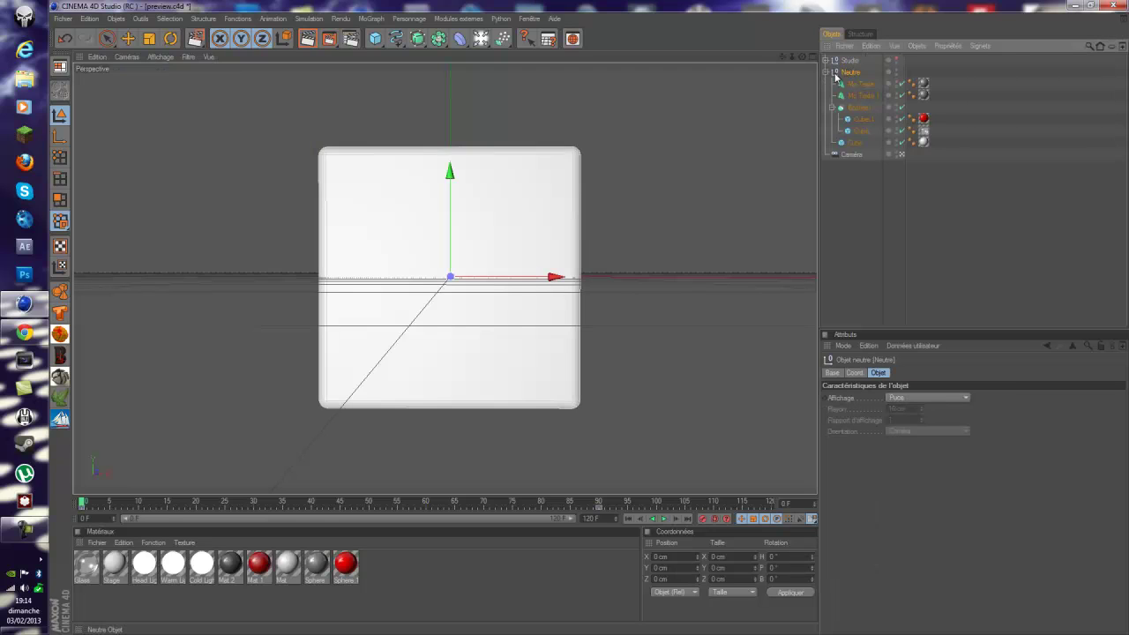
# Step: Examine the two Mo Texte objects and the Booléen object at different frames of the animation
pyautogui.click(860, 83)
pyautogui.click(863, 94)
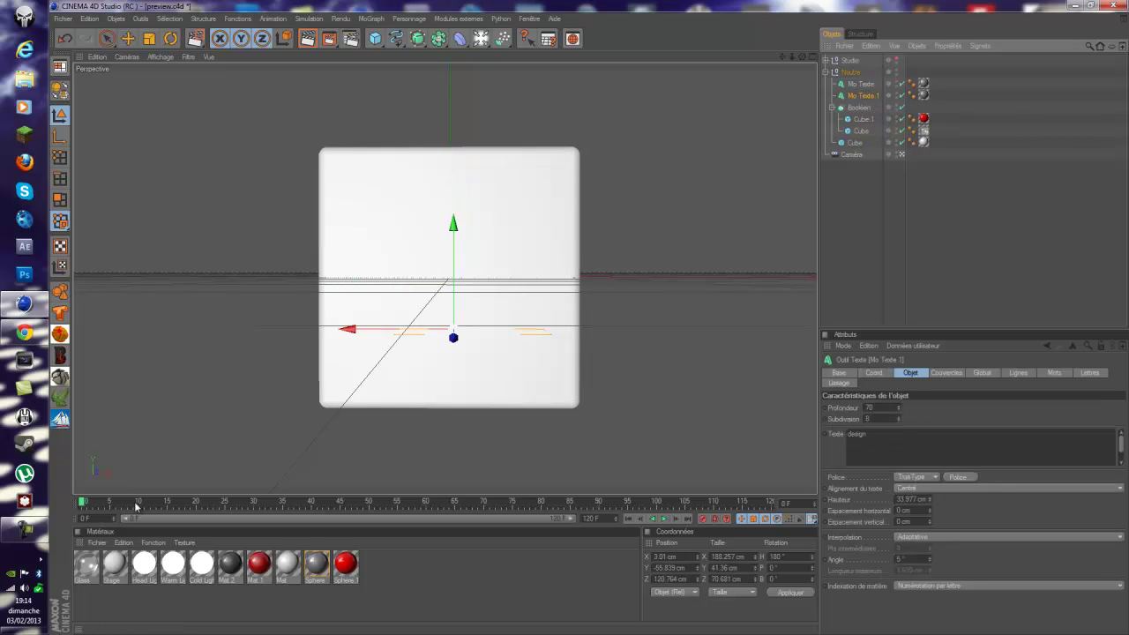
pyautogui.moveTo(82, 501); pyautogui.dragTo(553, 501)
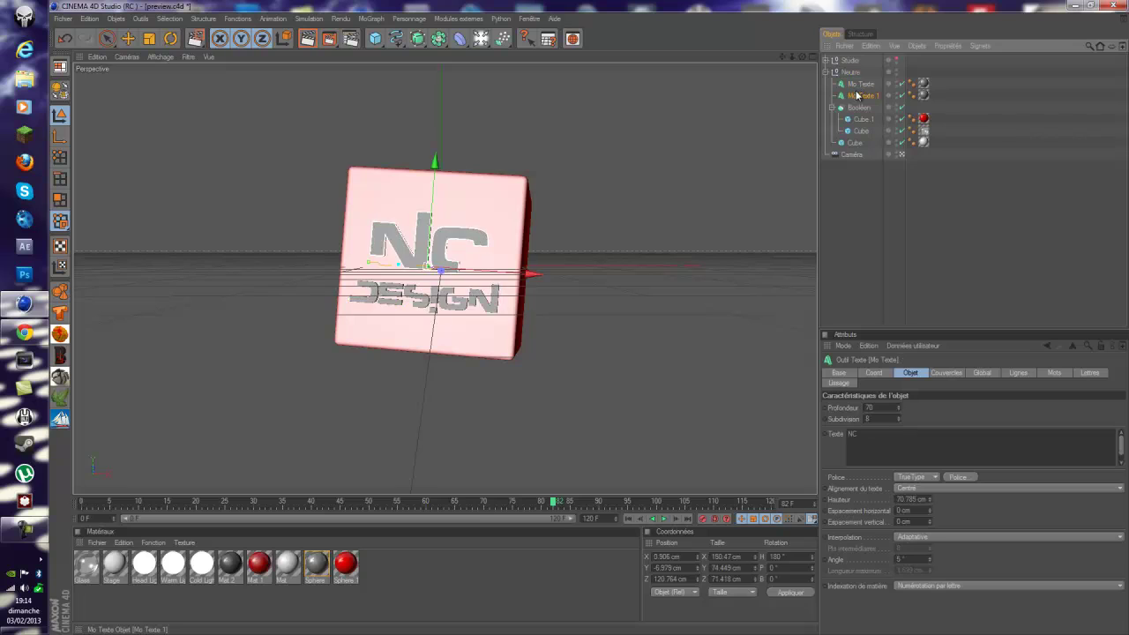
pyautogui.click(860, 107)
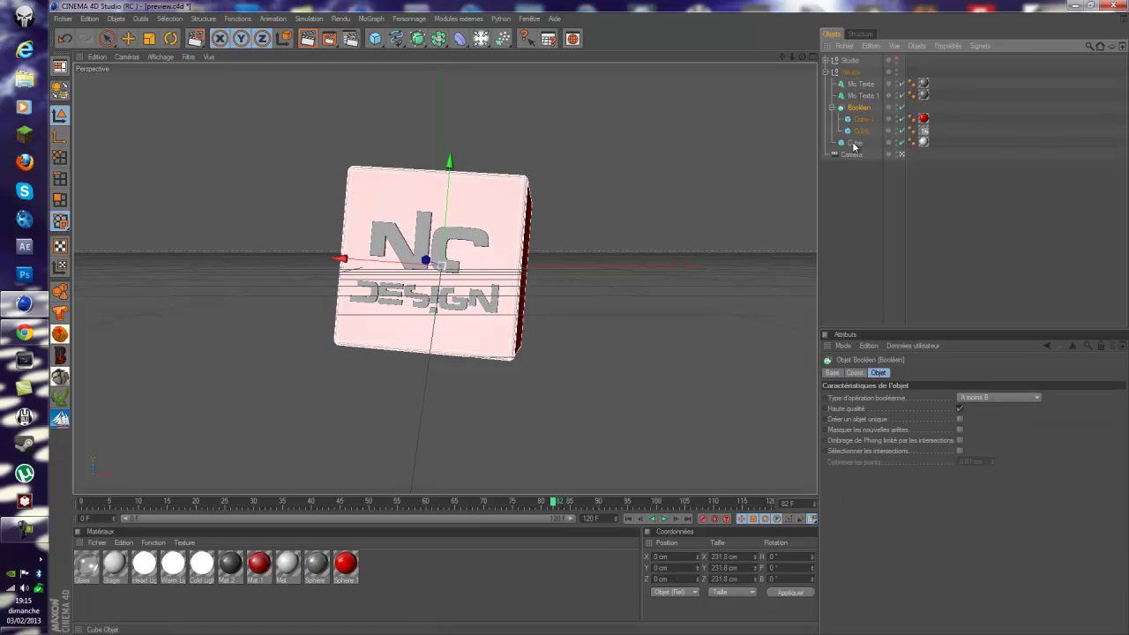
pyautogui.moveTo(87, 505); pyautogui.dragTo(254, 503)
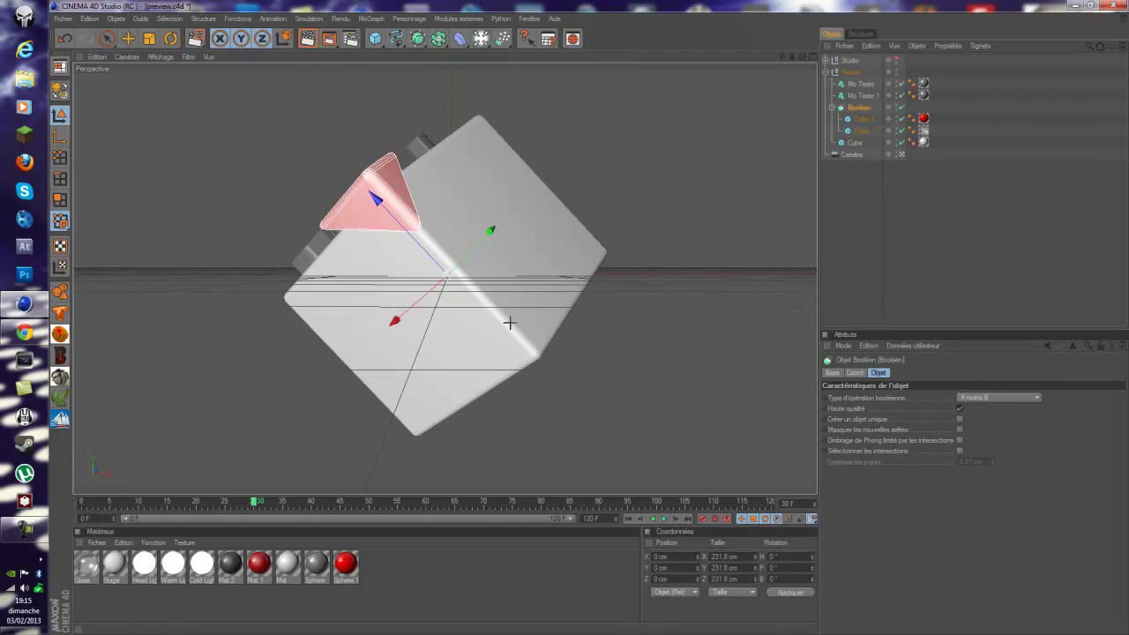
# Step: Examine the inner Cube, Cube.1 and the Booléen's cutting Cube at different frames of the animation
pyautogui.click(853, 142)
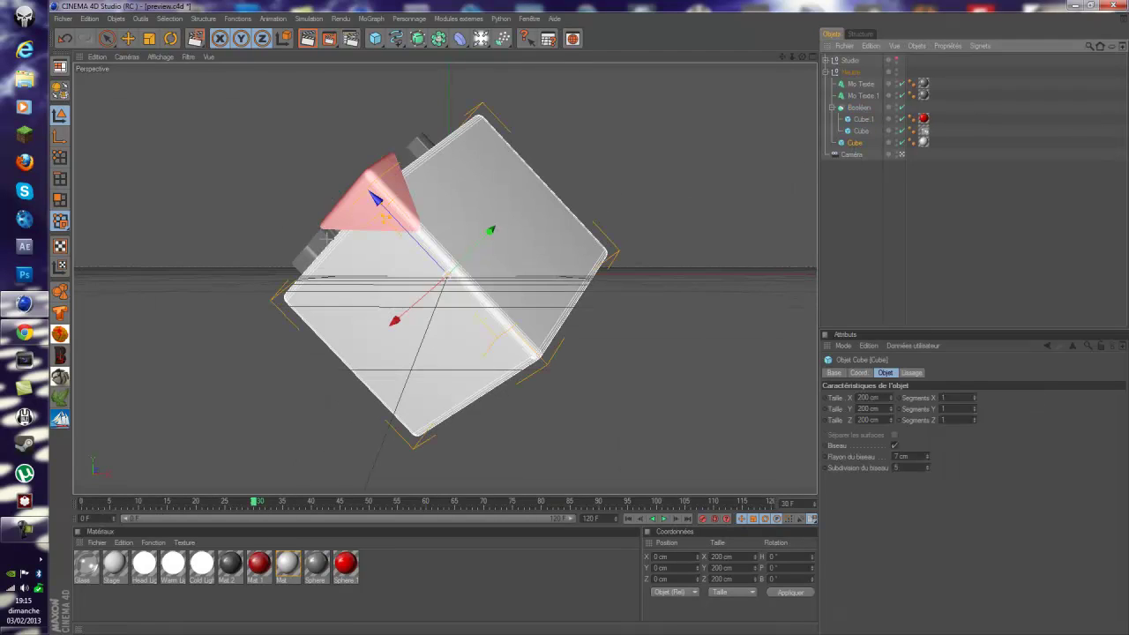
pyautogui.click(866, 120)
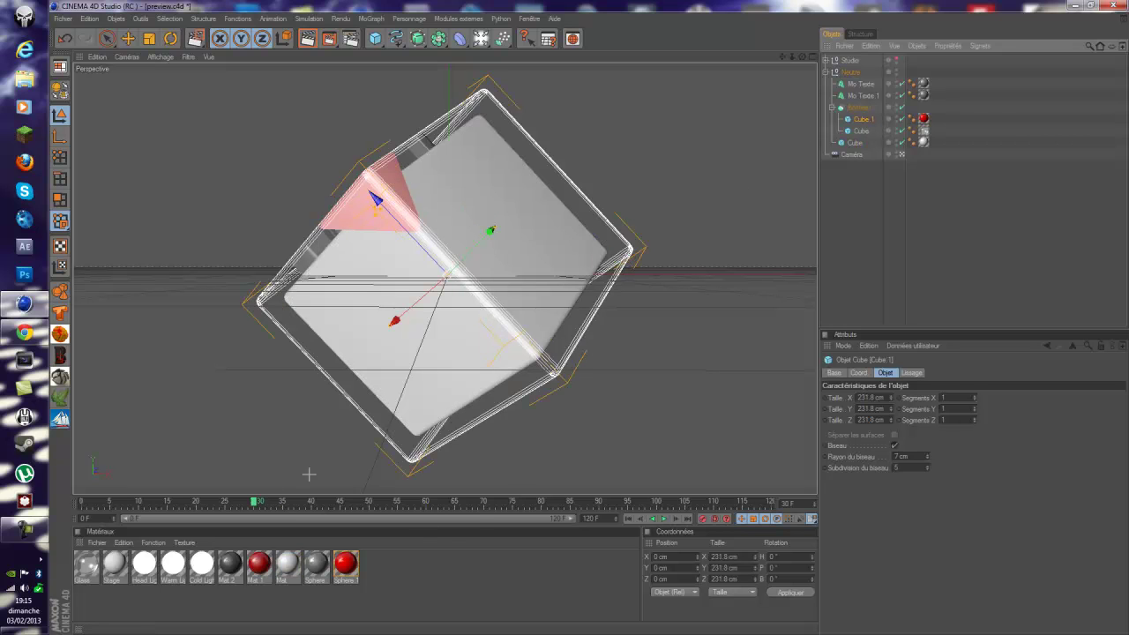
pyautogui.moveTo(257, 504); pyautogui.dragTo(575, 500)
pyautogui.click(867, 131)
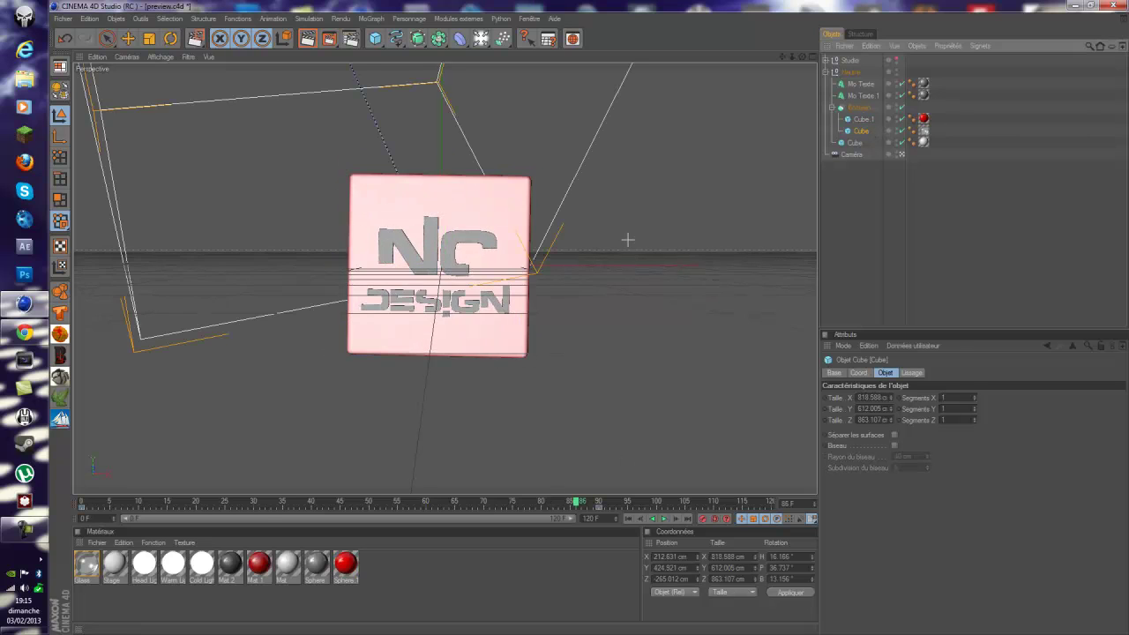
pyautogui.scroll(-8, 598, 263)
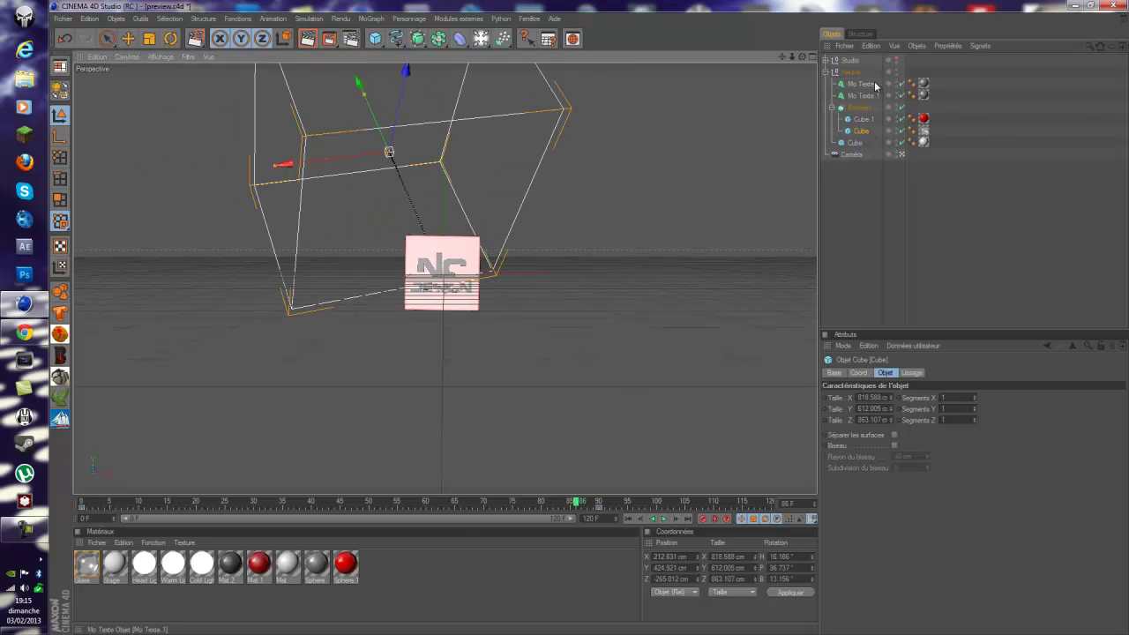
pyautogui.moveTo(579, 503); pyautogui.dragTo(547, 502)
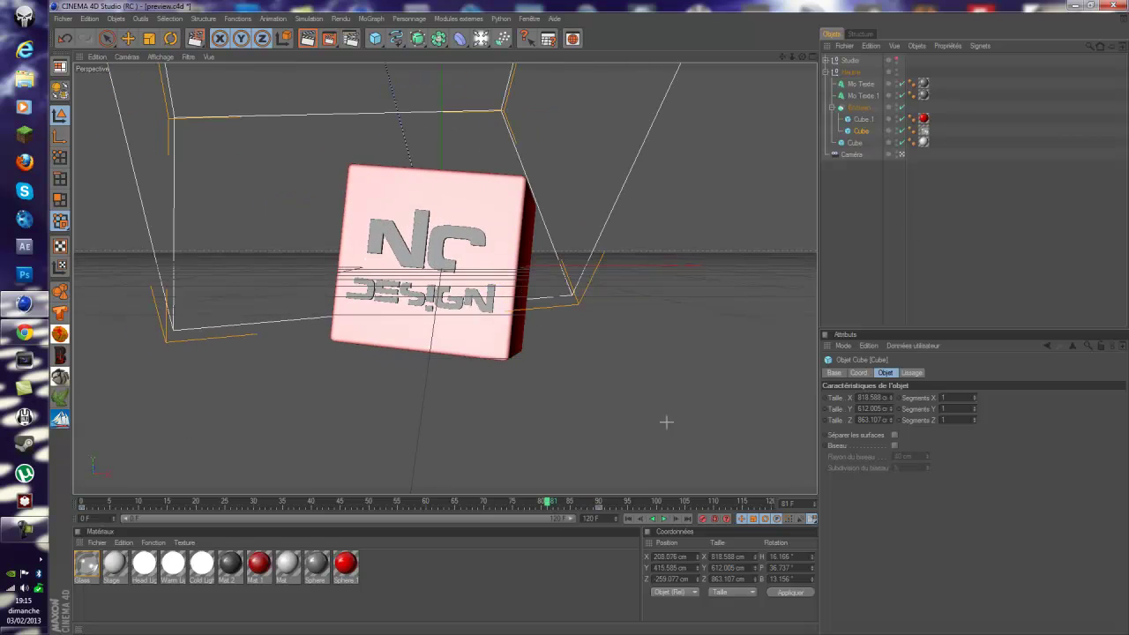
# Step: Leave the camera view and play the animation from the first frame to examine the cutting cube's movement
pyautogui.click(902, 154)
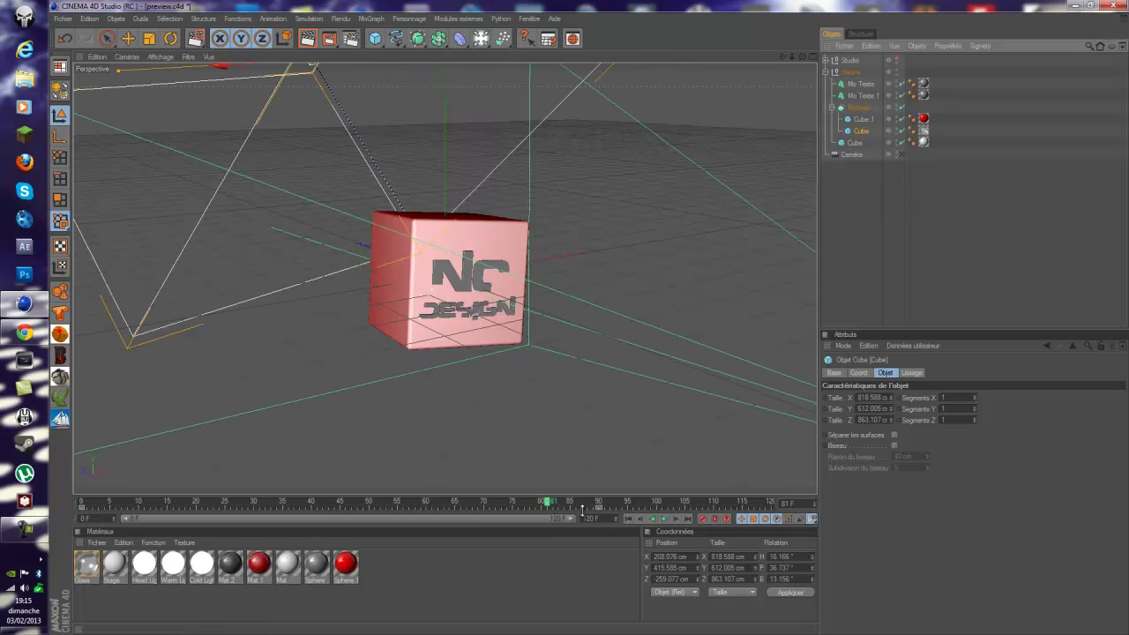
pyautogui.click(629, 519)
pyautogui.click(666, 519)
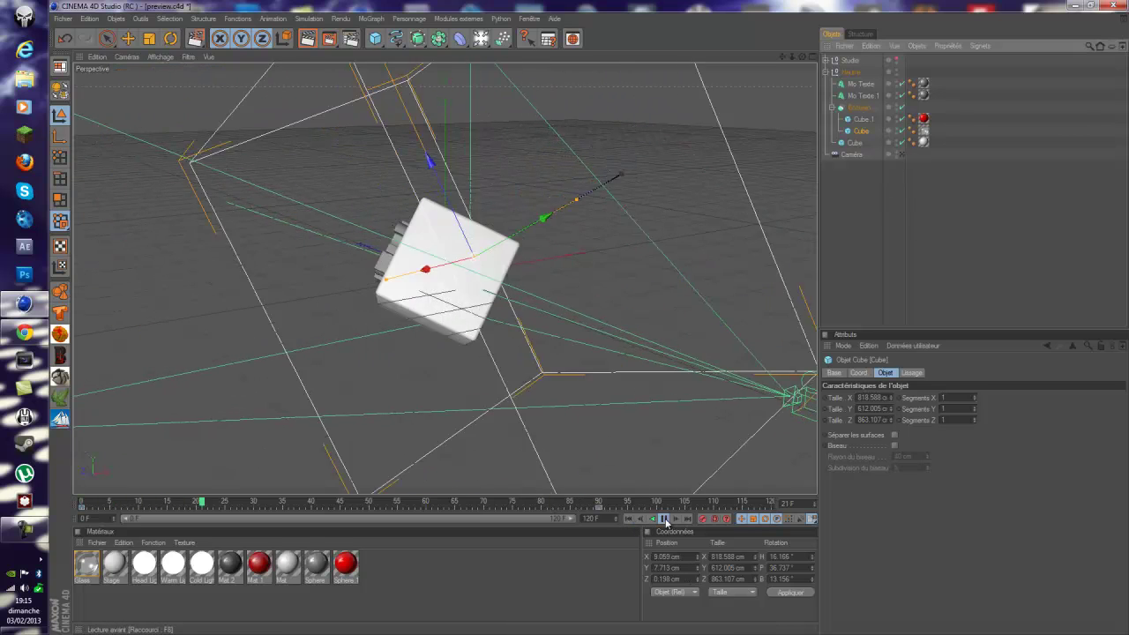
pyautogui.click(665, 519)
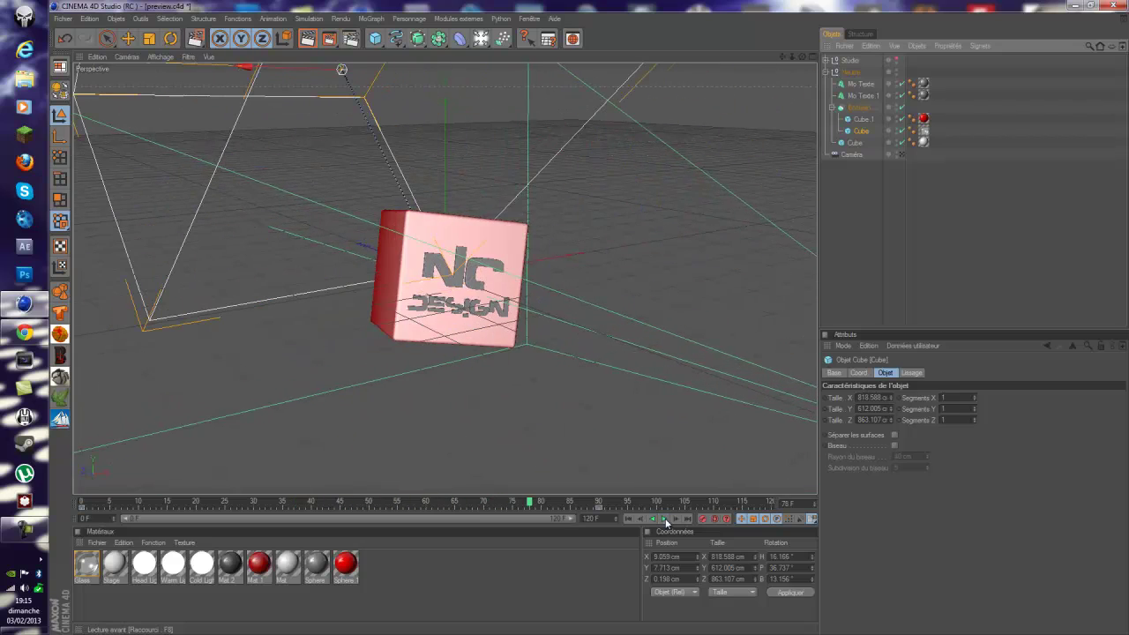
pyautogui.moveTo(532, 507); pyautogui.dragTo(562, 441)
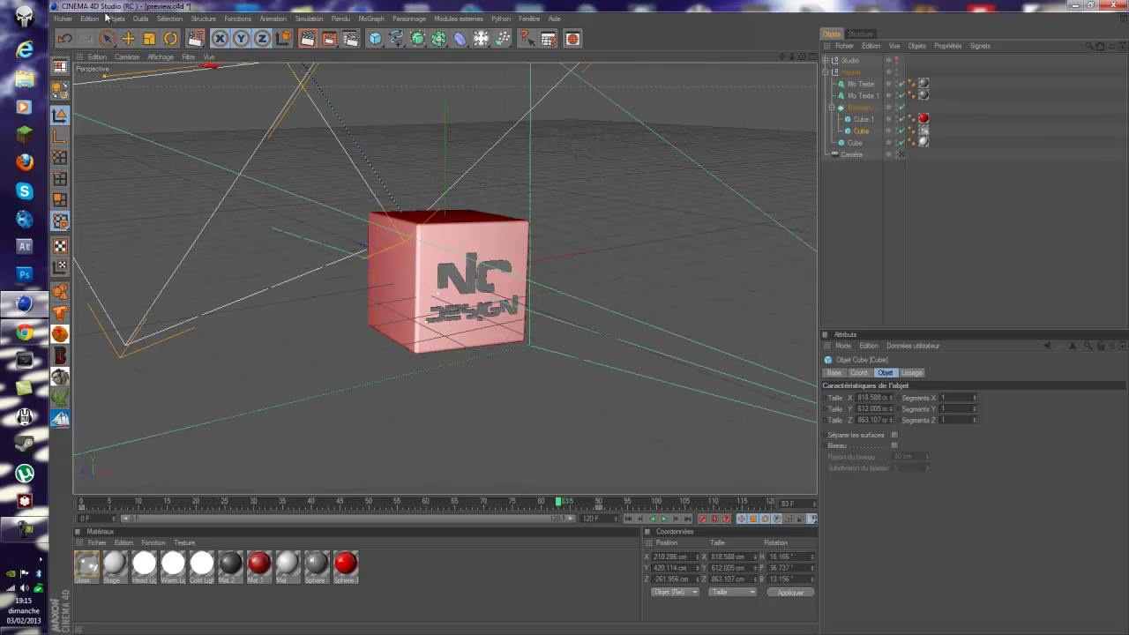
# Step: Create a new empty project
pyautogui.click(61, 19)
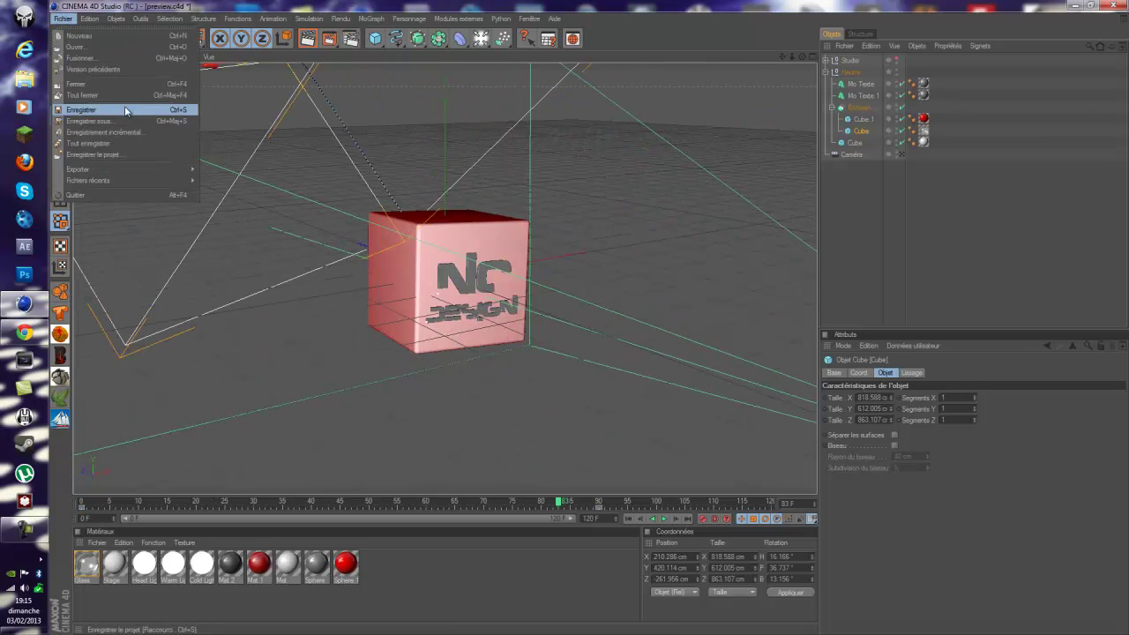
pyautogui.click(79, 36)
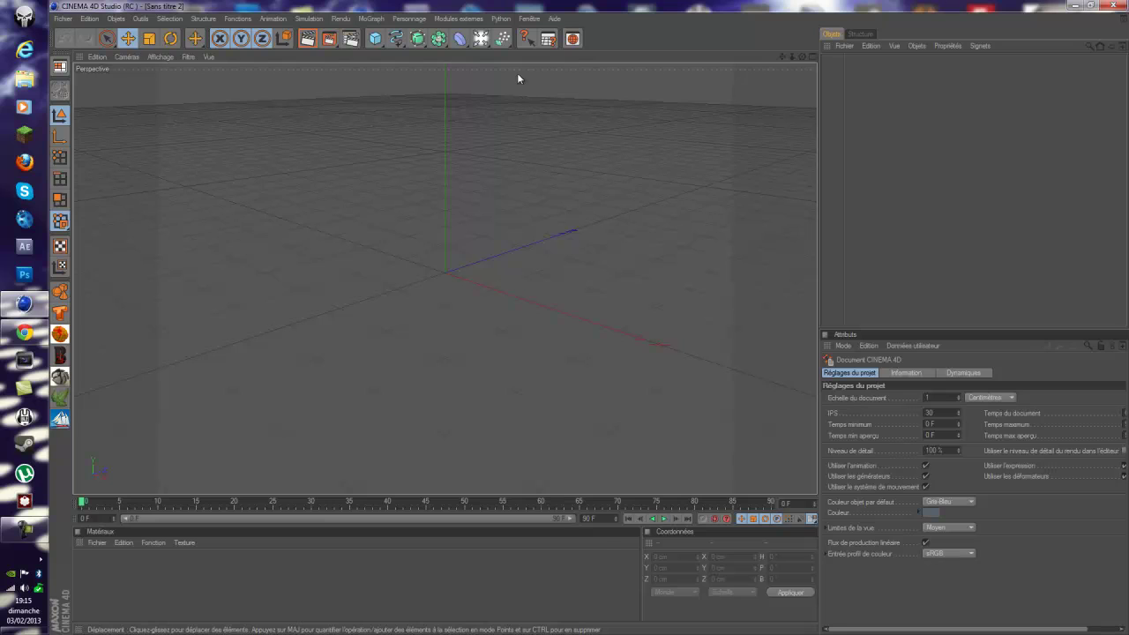
# Step: Set the render output to the HDV/HDTV 720 29.97 preset and the rendered images to Toutes les images
pyautogui.click(349, 39)
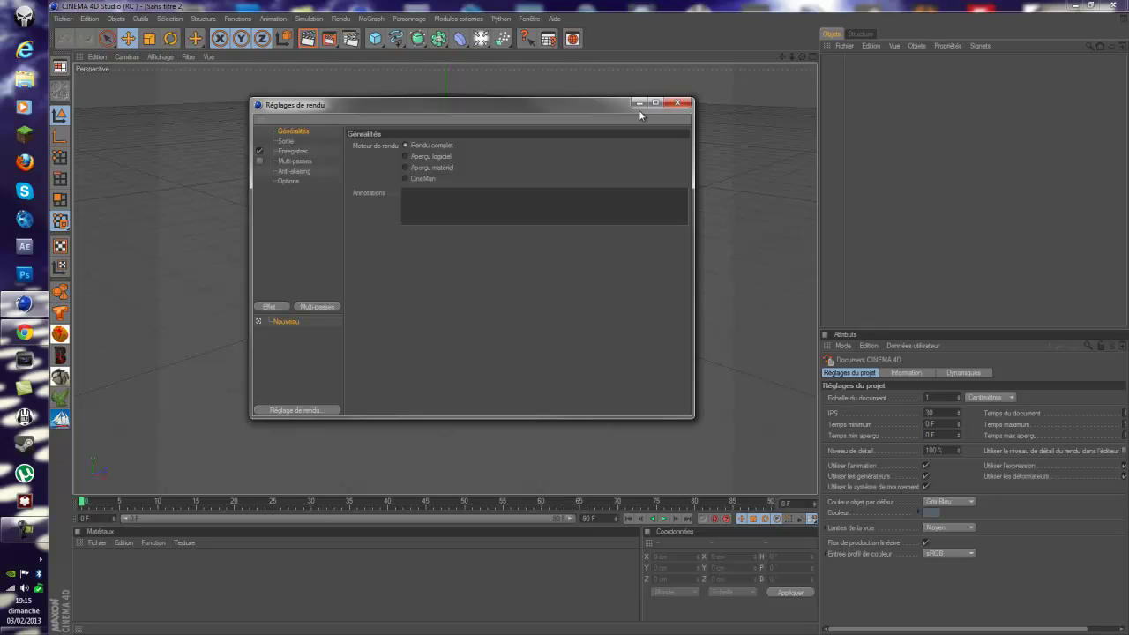
pyautogui.click(283, 142)
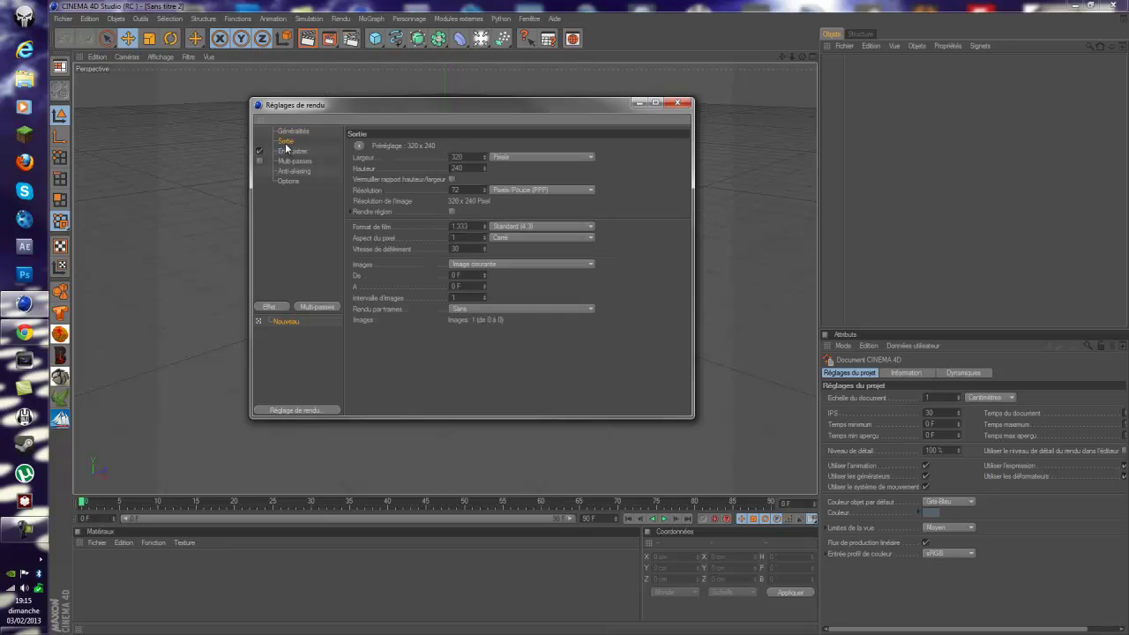
pyautogui.click(358, 145)
pyautogui.moveTo(386, 180)
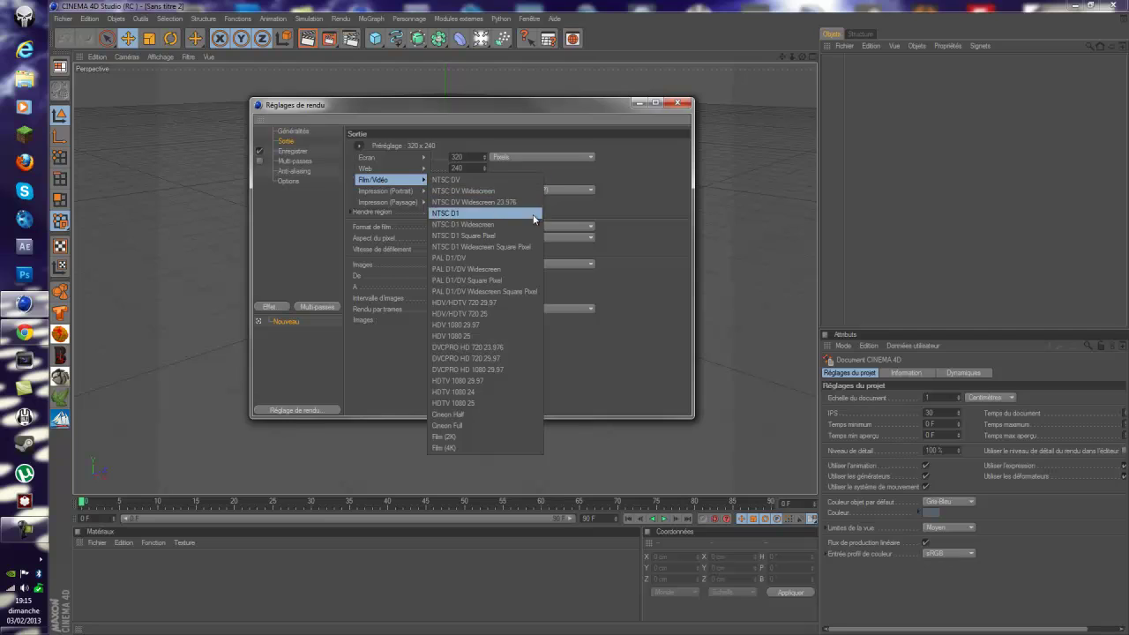
pyautogui.click(481, 303)
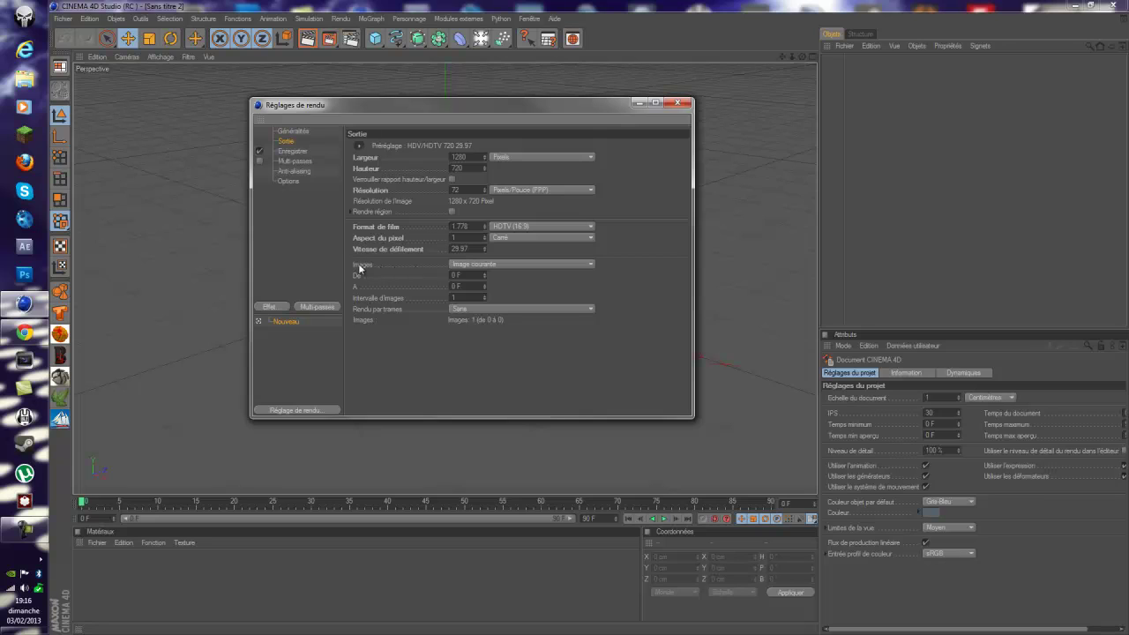
pyautogui.click(519, 262)
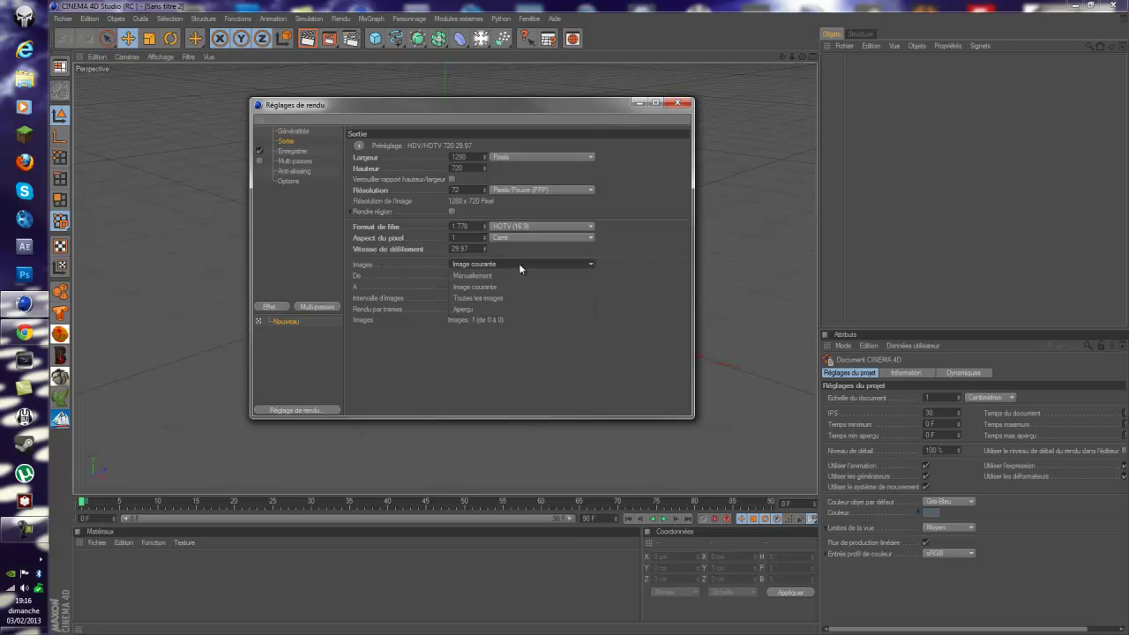
pyautogui.click(491, 299)
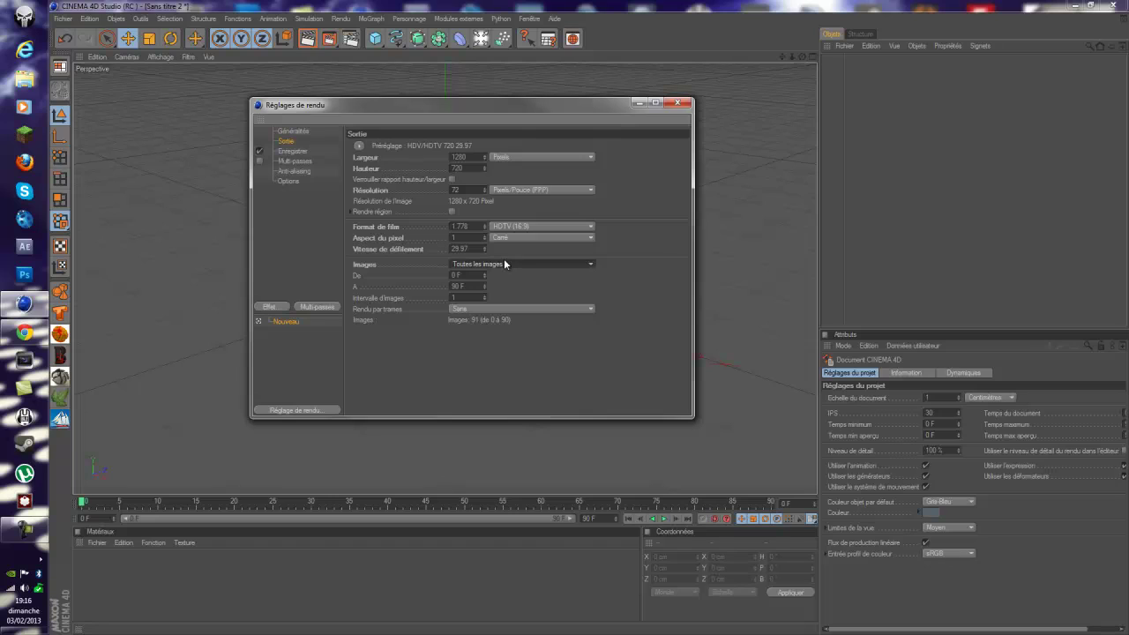
# Step: Set the render to save as "rendu !" in the Rendu du tuto folder, using the Film QuickTime format
pyautogui.click(292, 152)
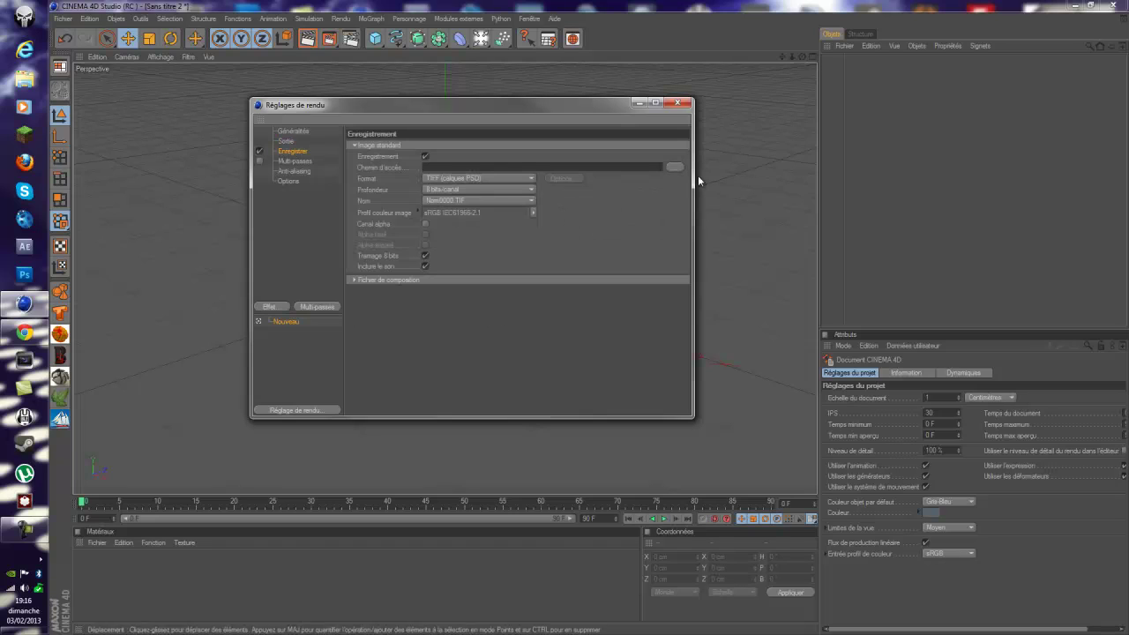
pyautogui.click(673, 168)
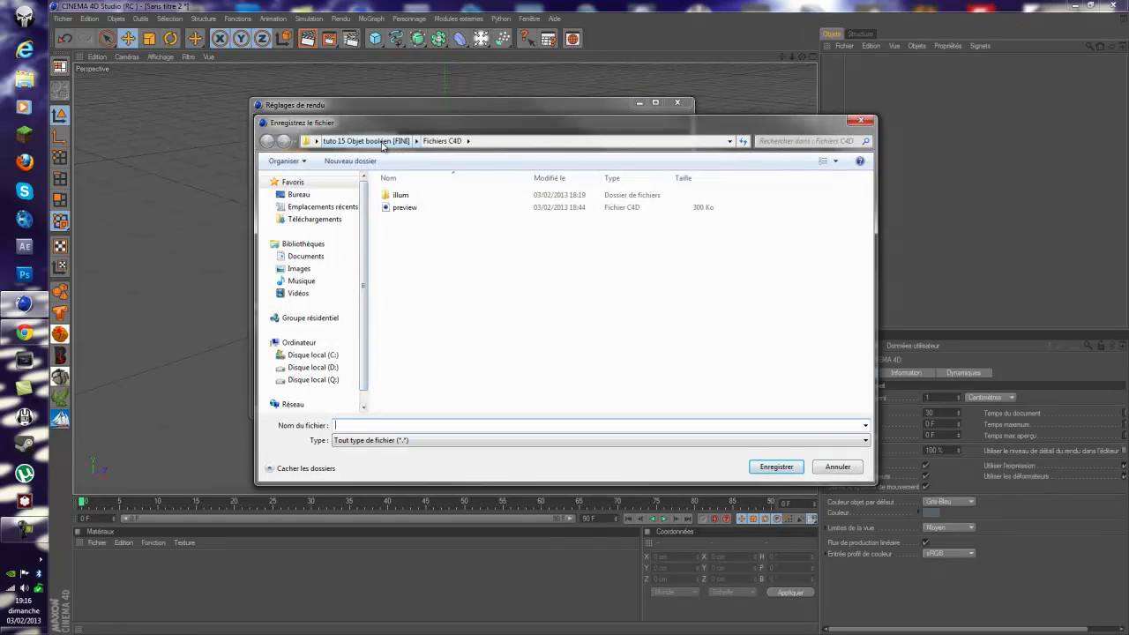
pyautogui.click(366, 141)
pyautogui.doubleClick(427, 245)
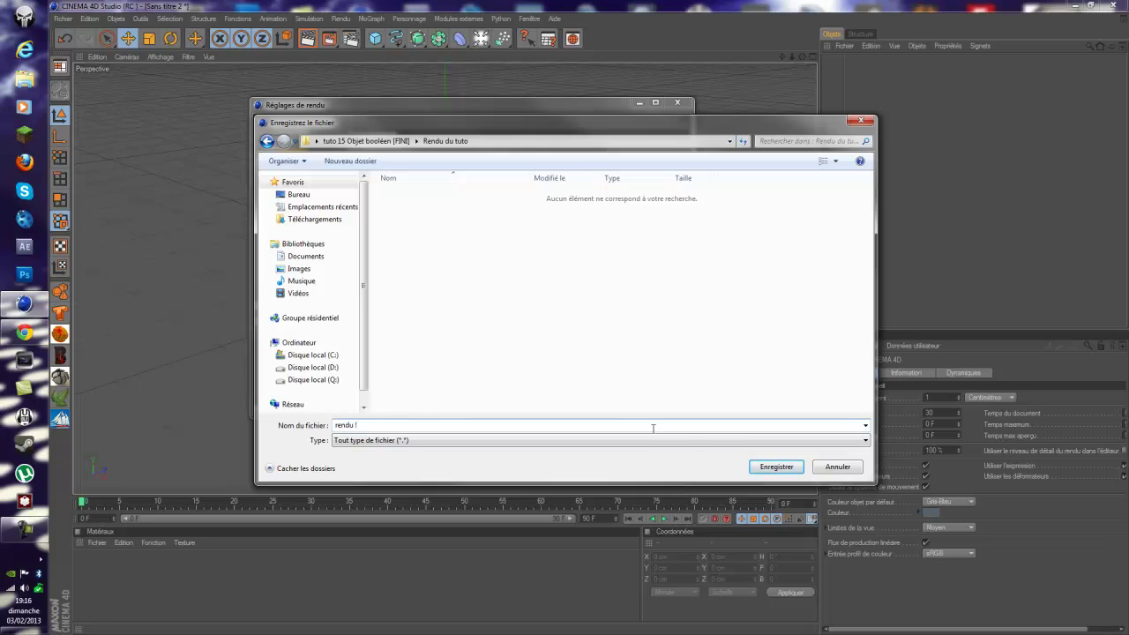
pyautogui.click(776, 467)
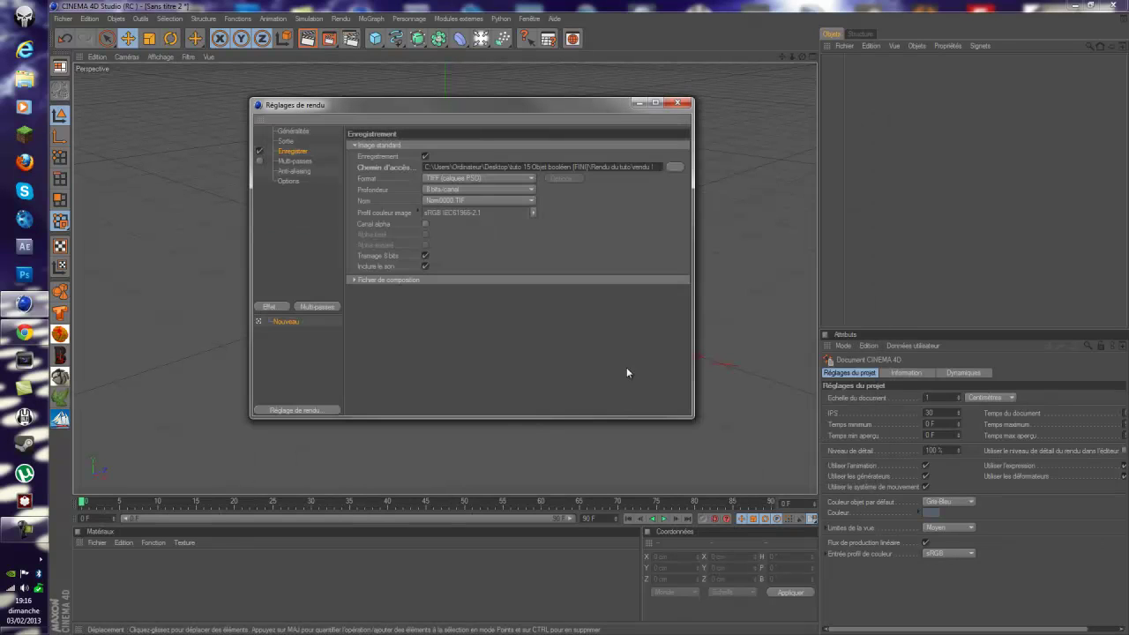
pyautogui.click(431, 179)
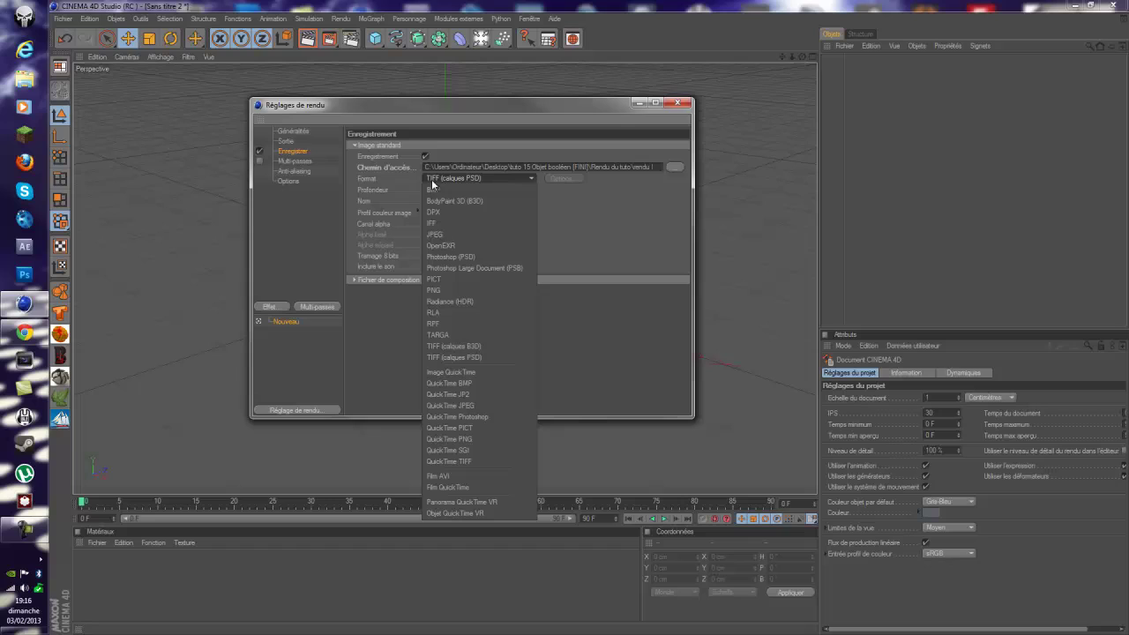
pyautogui.click(472, 487)
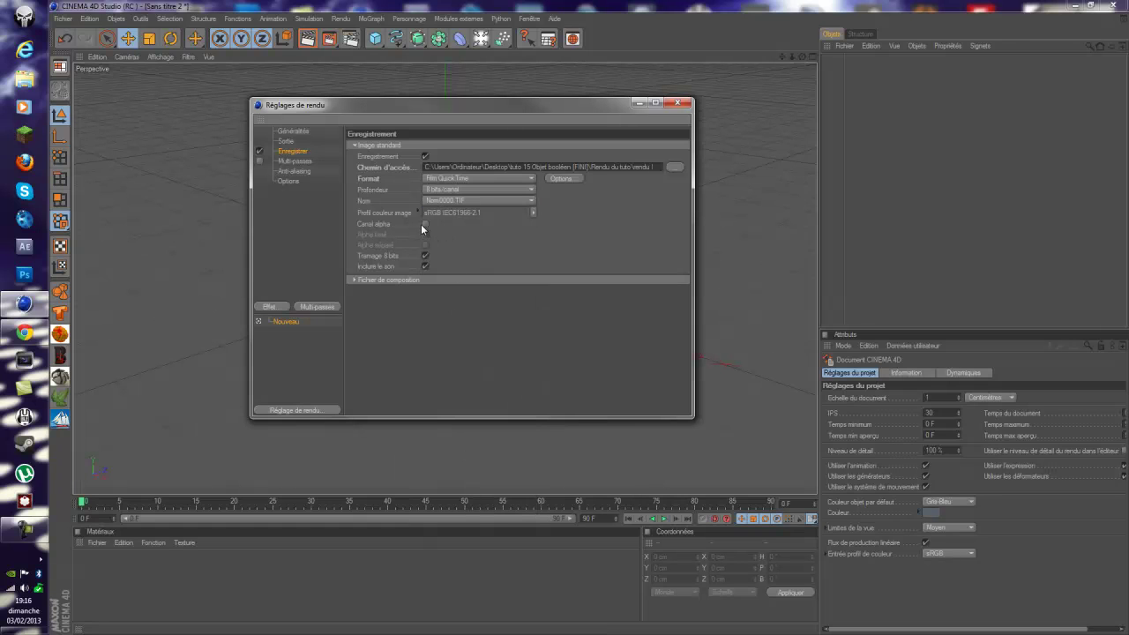
# Step: Set the render anti-aliasing to Au mieux with the Animation filter and a Niveau max of 2x2
pyautogui.click(294, 161)
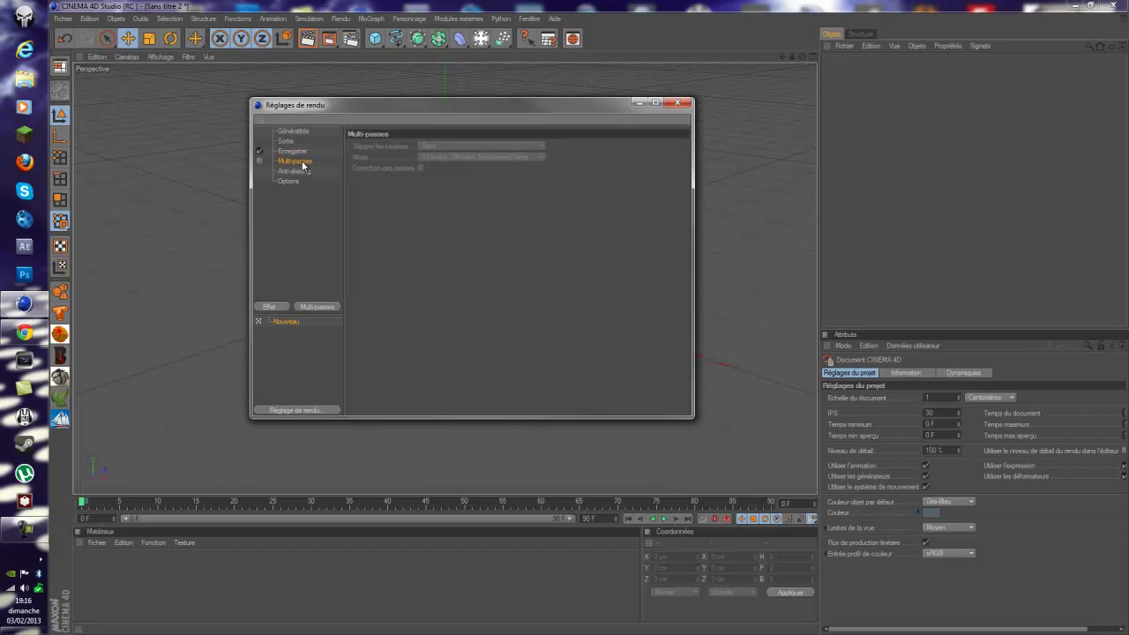
pyautogui.click(281, 173)
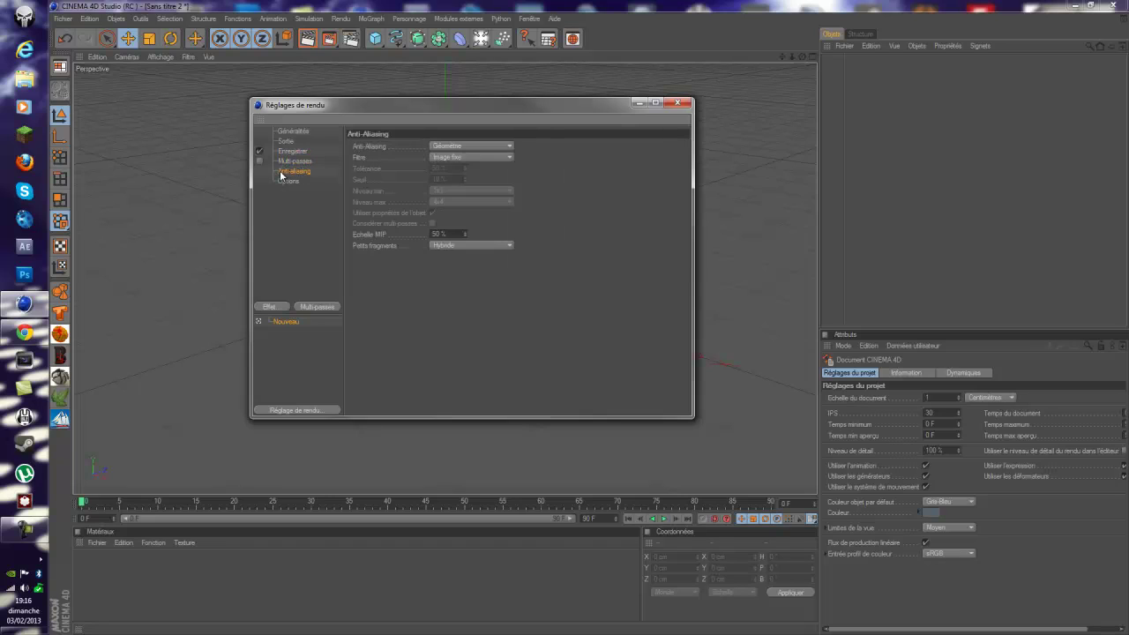
pyautogui.click(451, 147)
pyautogui.click(451, 178)
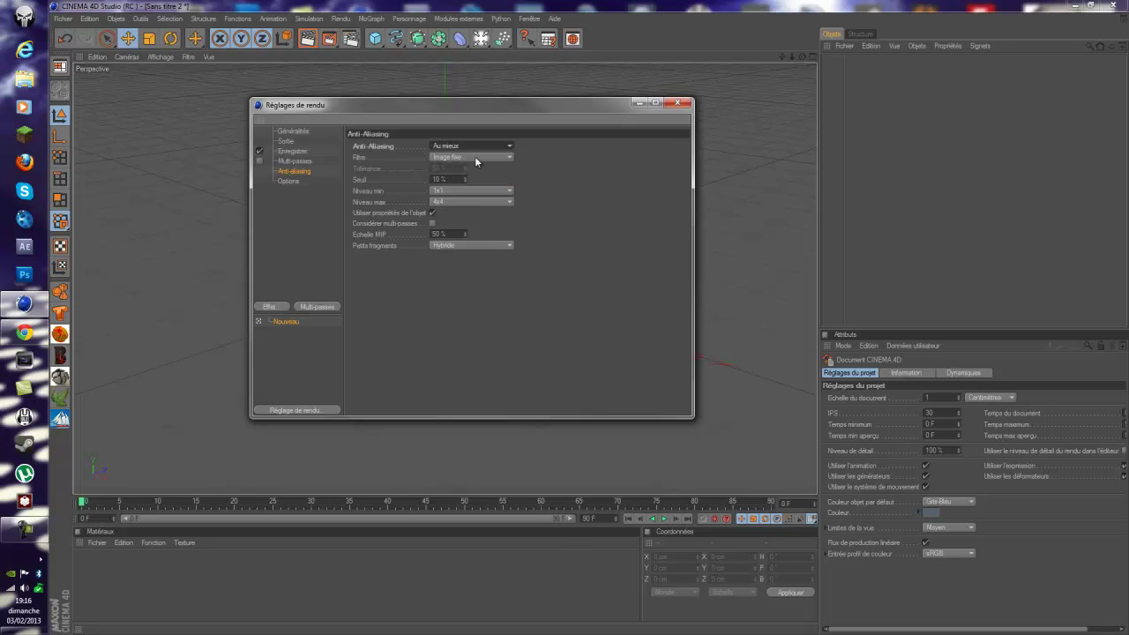
pyautogui.click(474, 156)
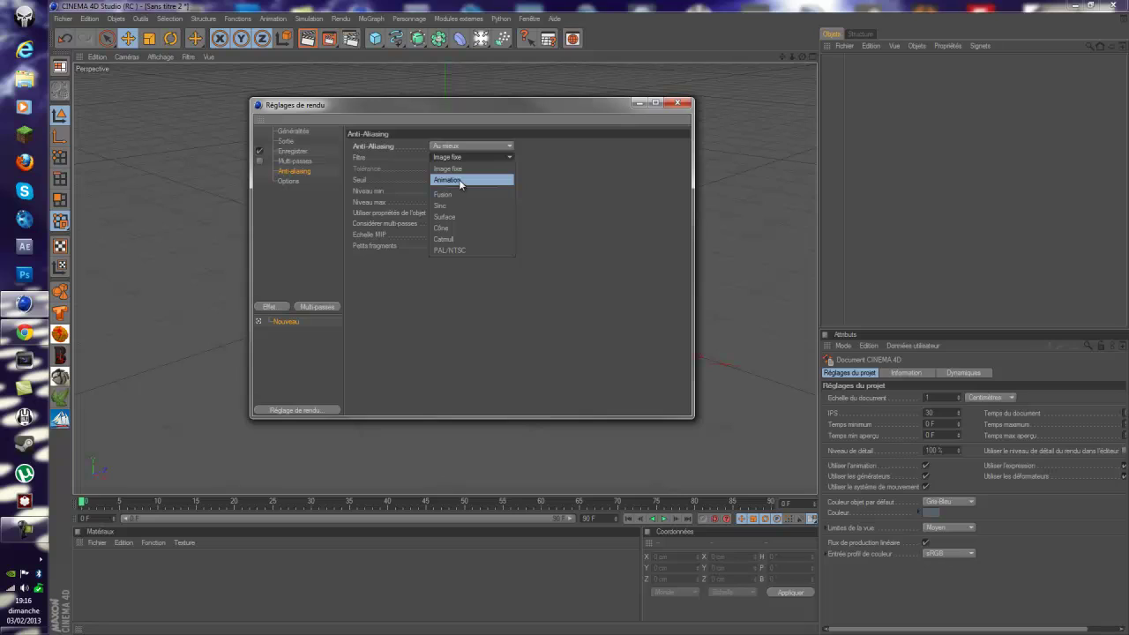
pyautogui.click(459, 179)
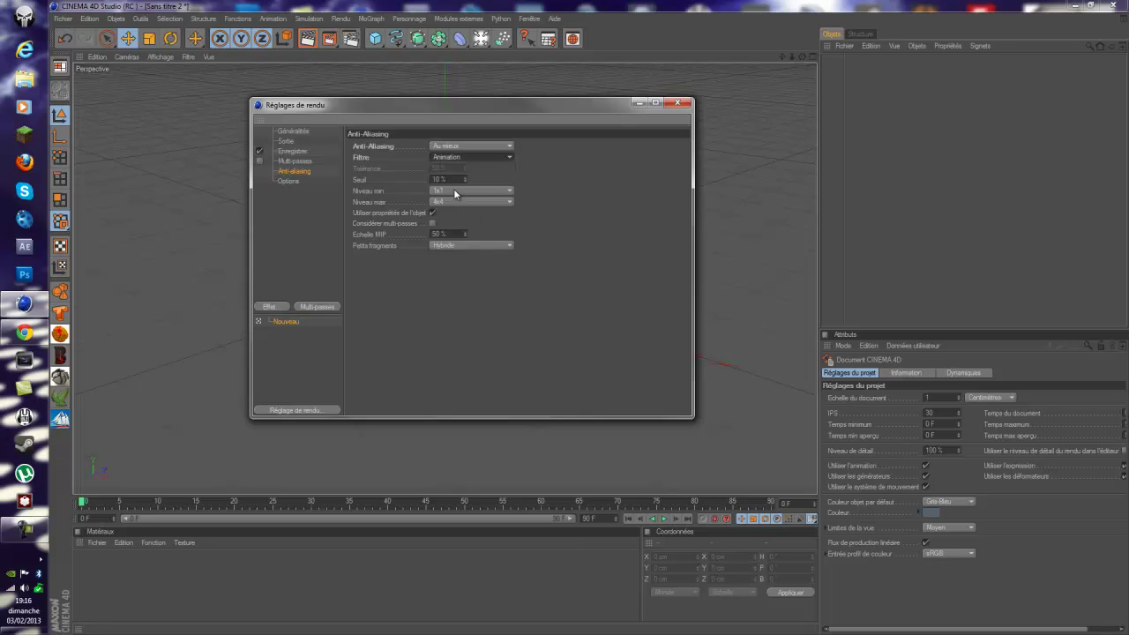
pyautogui.click(468, 201)
pyautogui.click(448, 224)
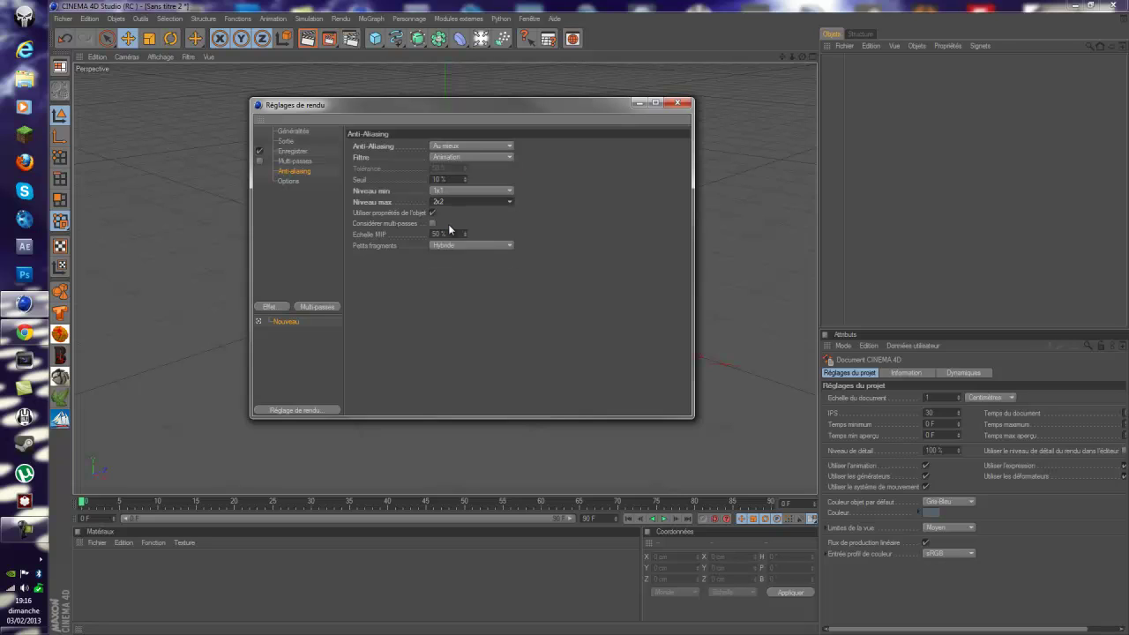
# Step: Add the Occlusion ambiante and Illumination globale effects to the render settings
pyautogui.click(270, 307)
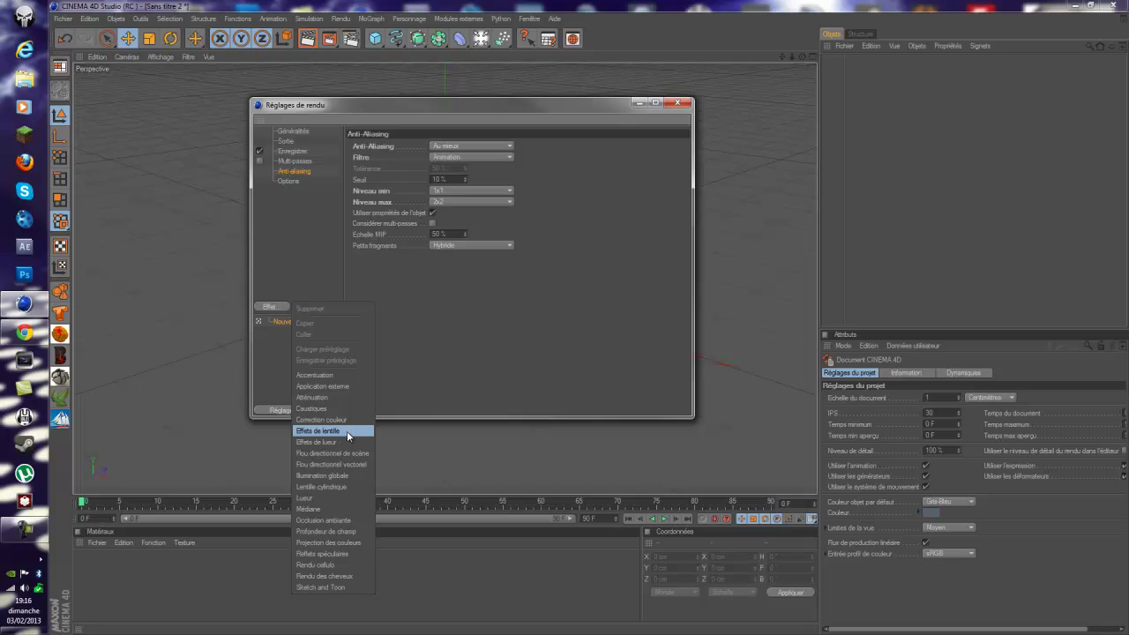
pyautogui.click(335, 519)
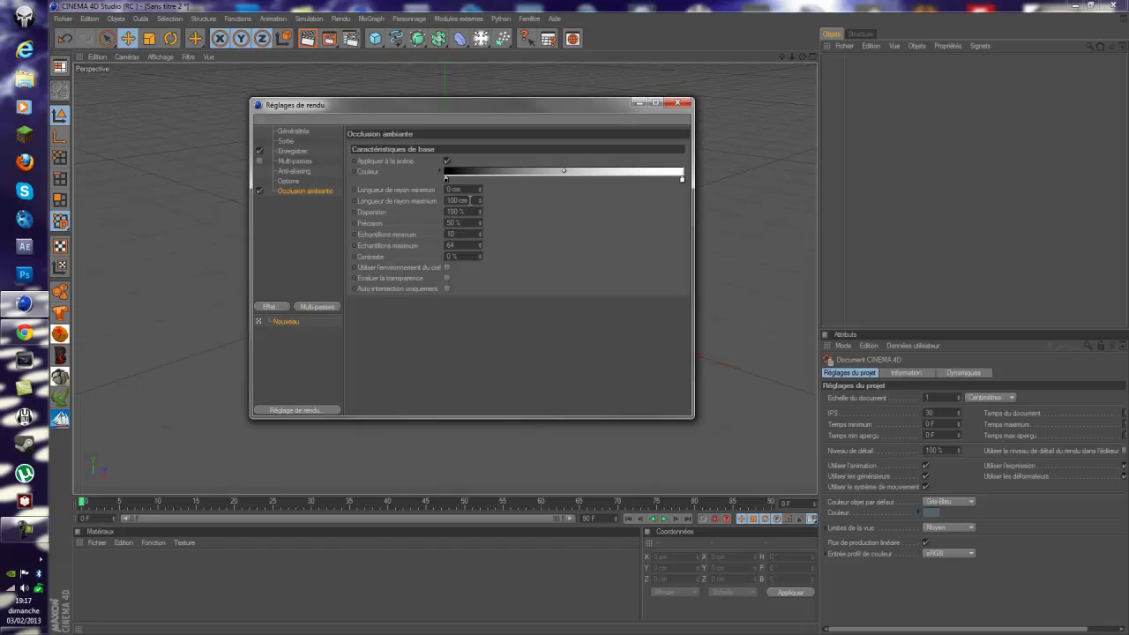
pyautogui.click(280, 308)
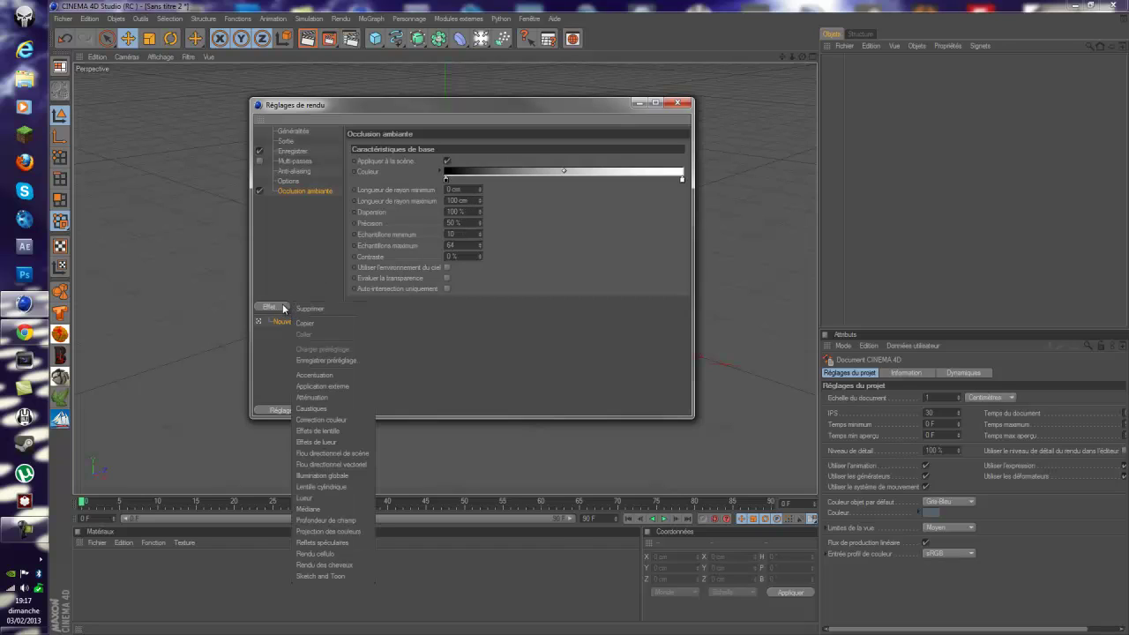
pyautogui.click(343, 477)
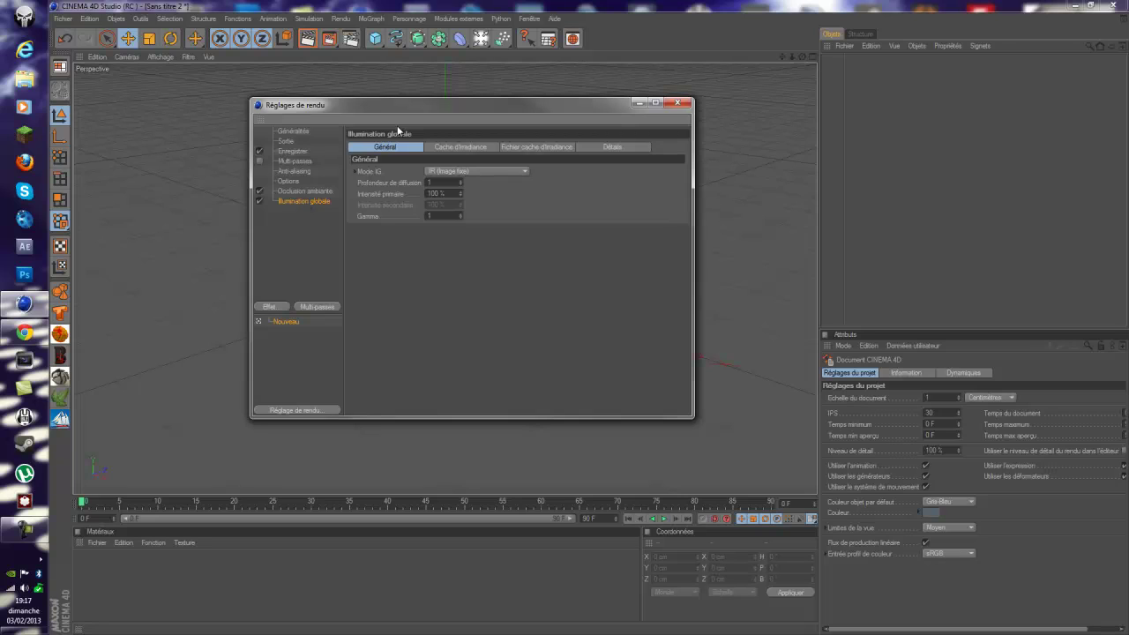
# Step: Set the irradiance cache's Echantillons stochastiques and Densité des enregistrements to Basse, and close the render settings
pyautogui.click(444, 148)
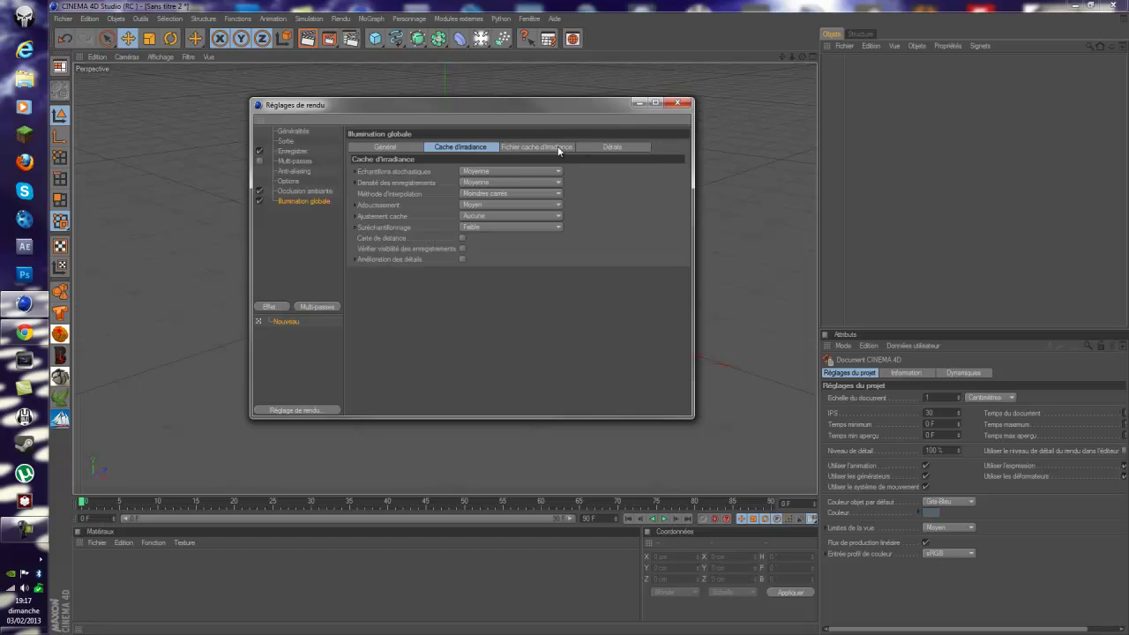
pyautogui.click(477, 170)
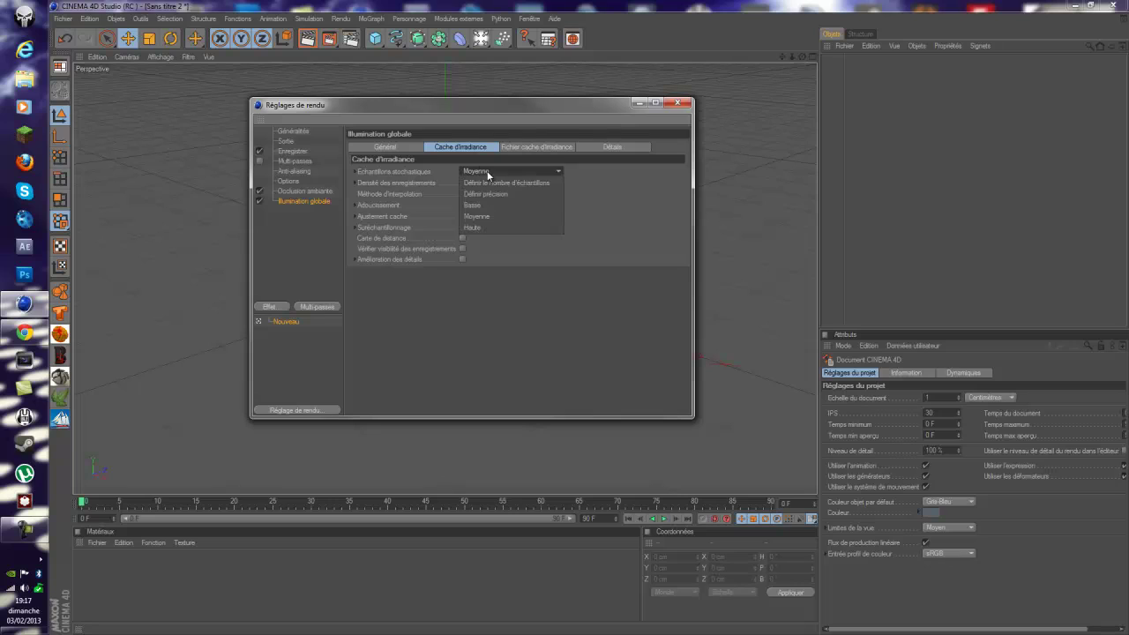
pyautogui.click(498, 206)
pyautogui.click(484, 183)
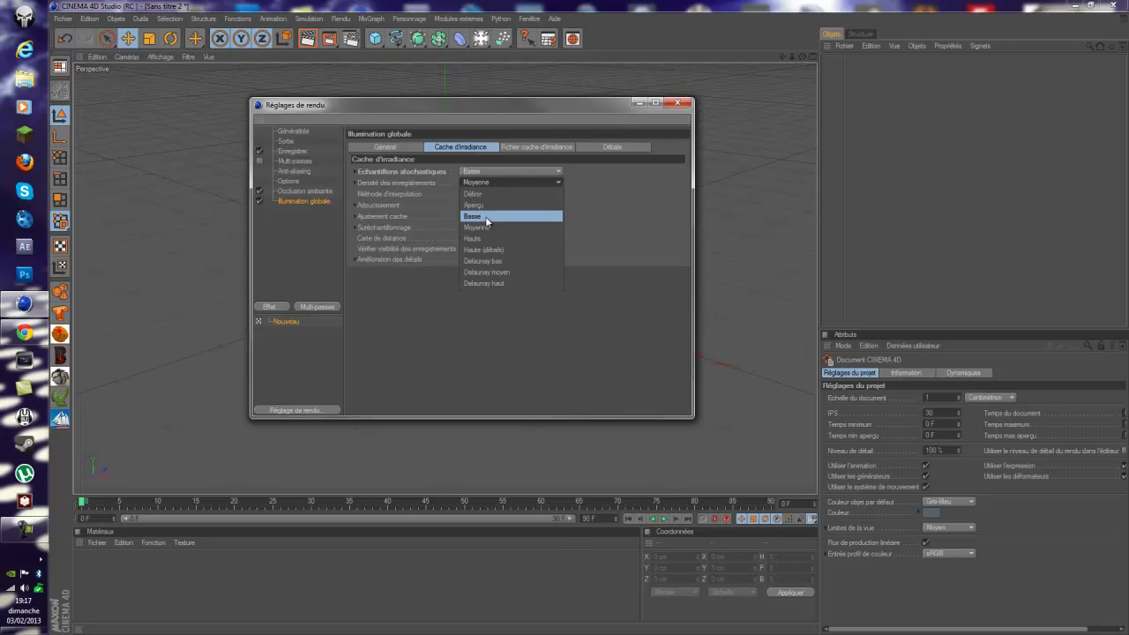
pyautogui.click(485, 217)
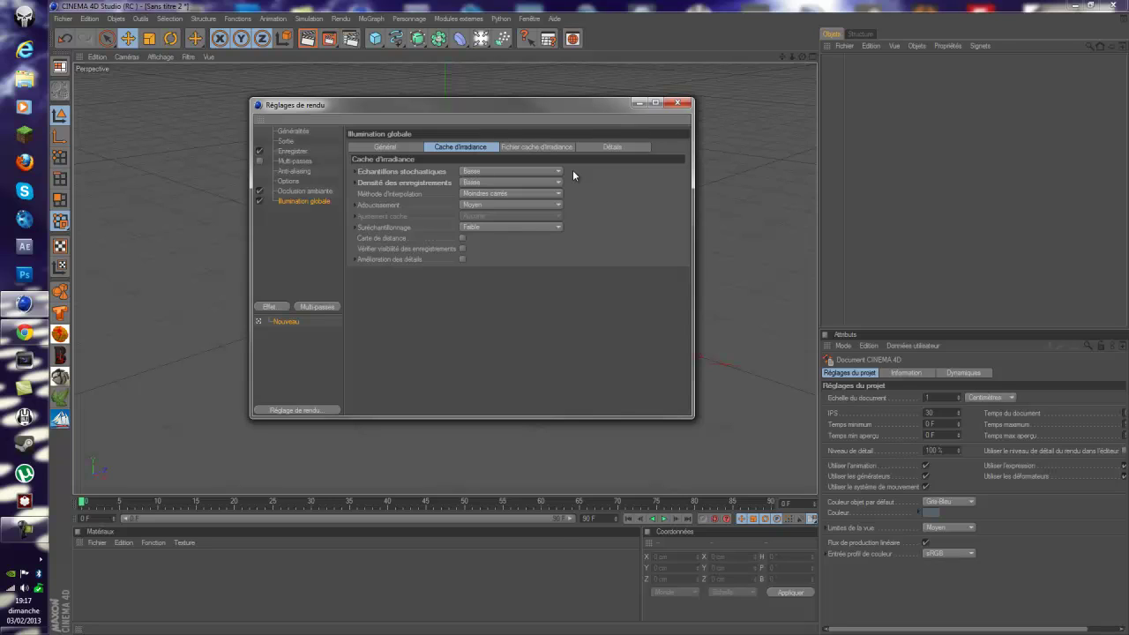
pyautogui.click(676, 104)
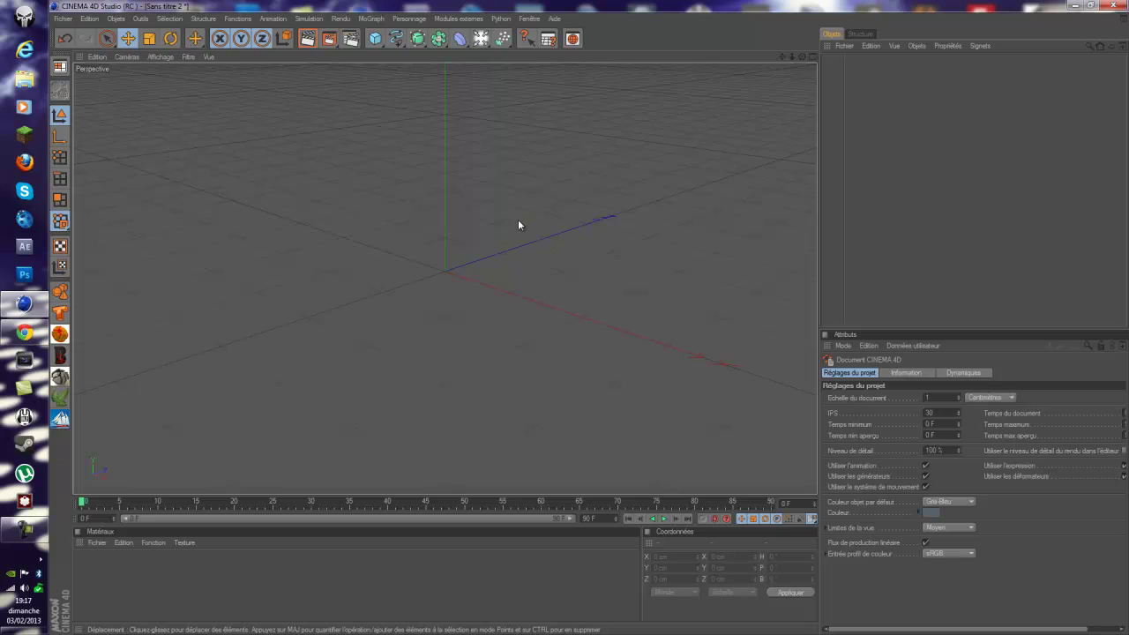
# Step: Add a cube to the scene and give it a bevel (Biseau) with a radius of 5 cm
pyautogui.scroll(-4, 714, 156)
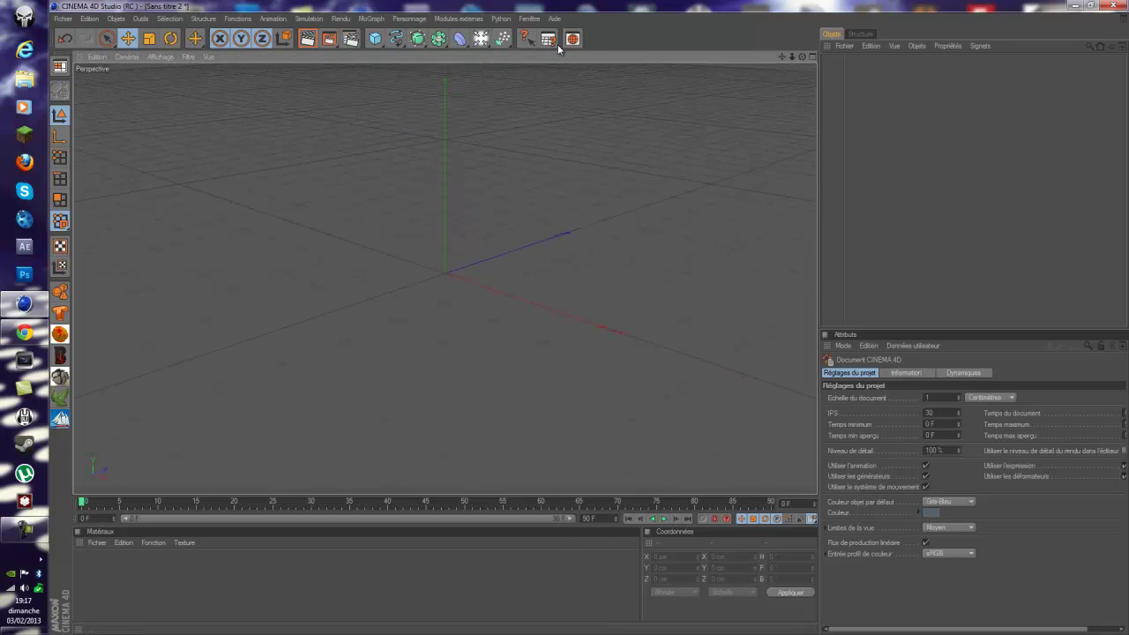
pyautogui.click(375, 39)
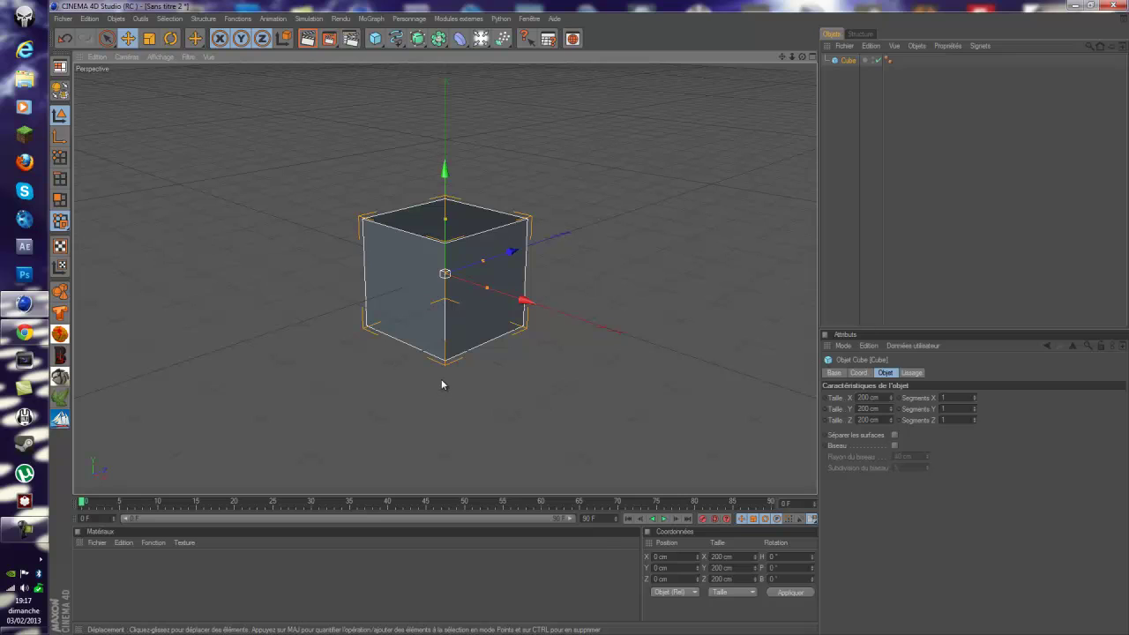
pyautogui.click(894, 447)
pyautogui.moveTo(928, 457); pyautogui.dragTo(808, 452)
pyautogui.click(927, 455)
pyautogui.write('5')
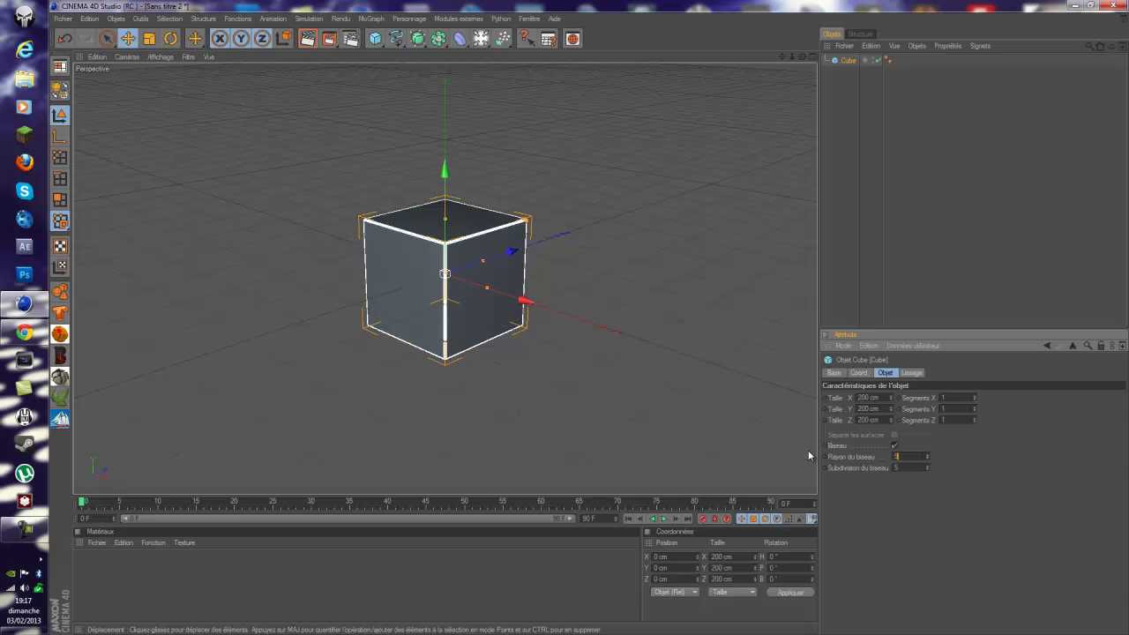
pyautogui.press('Return')
pyautogui.click(837, 195)
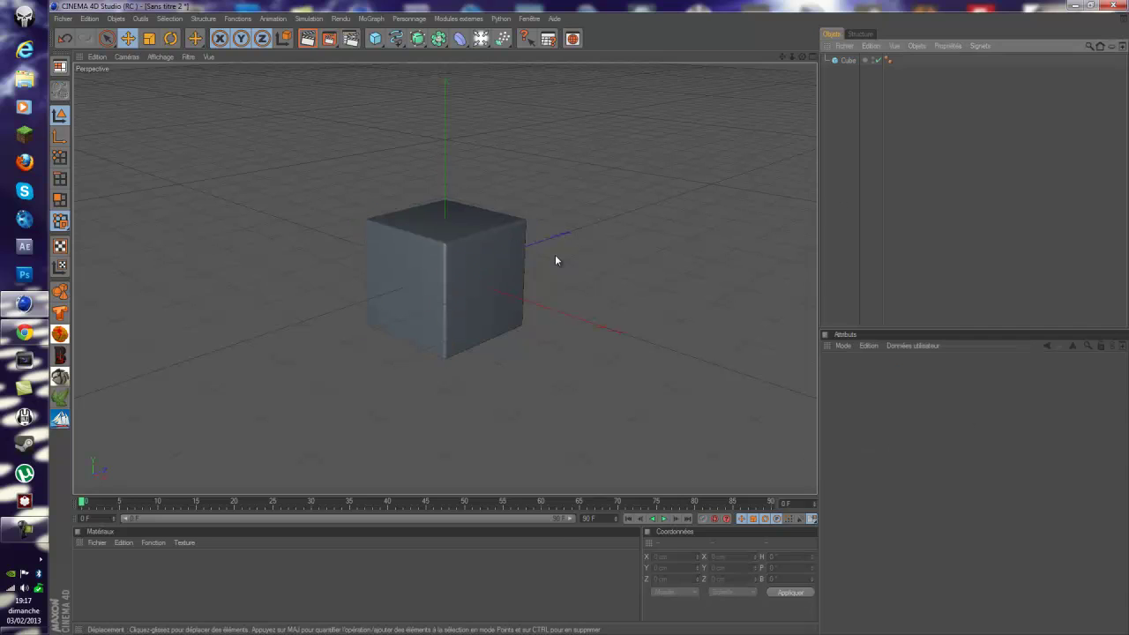
# Step: Create a new material and set its colour to a near-white of RGB 235, 235, 235
pyautogui.click(447, 240)
pyautogui.doubleClick(174, 582)
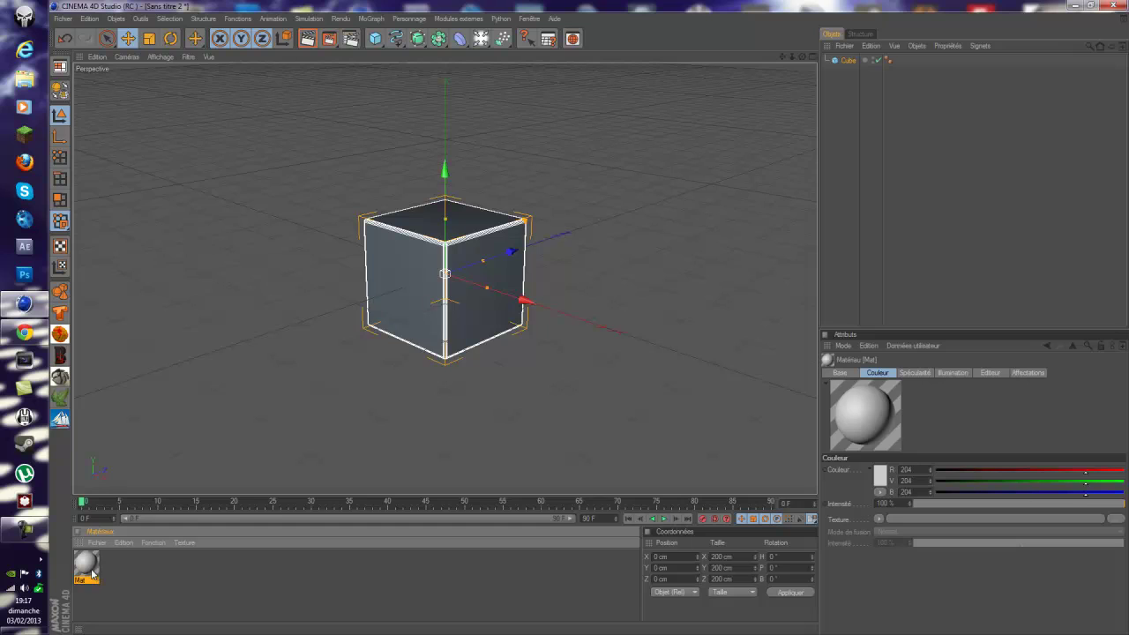
pyautogui.doubleClick(86, 564)
pyautogui.click(314, 126)
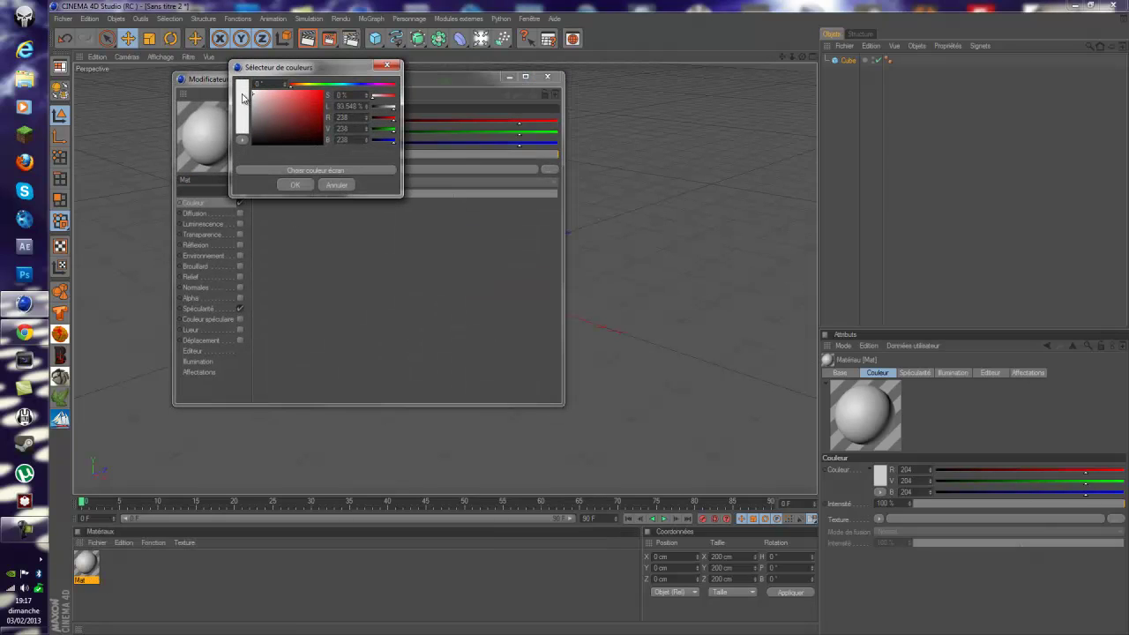
pyautogui.click(243, 98)
pyautogui.click(295, 184)
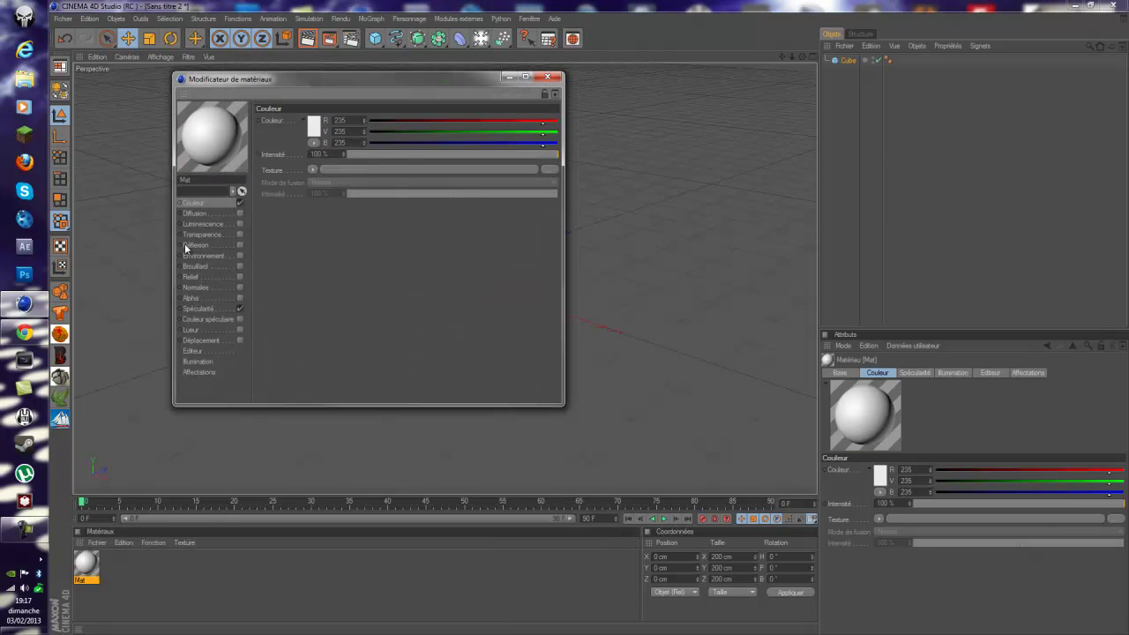
# Step: Enable the material's Réflexion at 20 % intensity with a Fresnel texture at 46 %, and apply the material to the cube
pyautogui.click(231, 245)
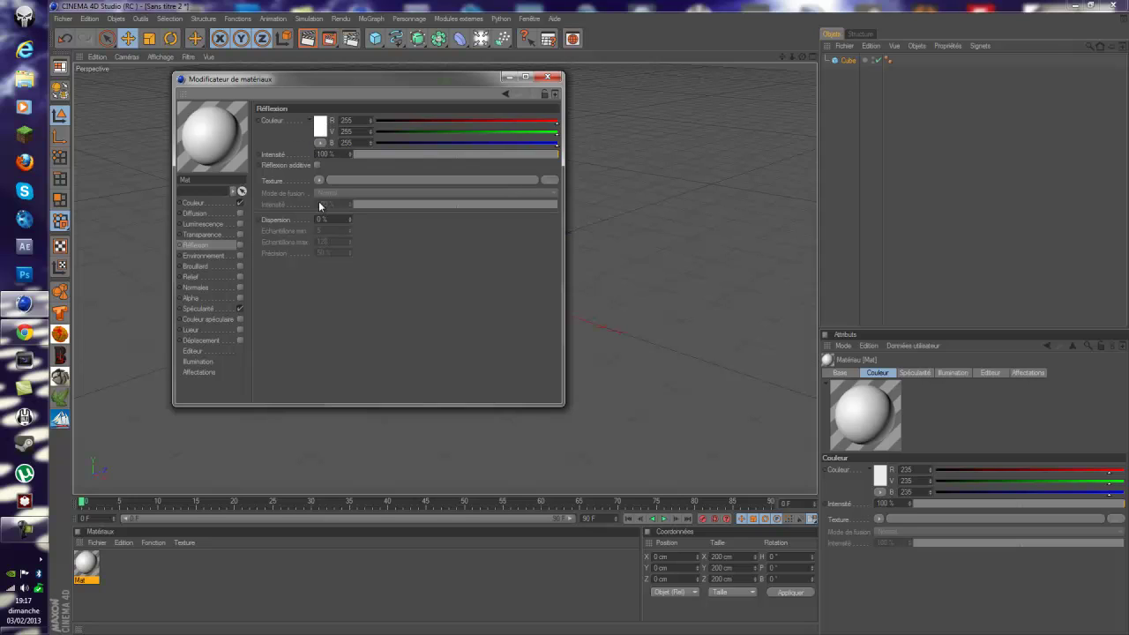
pyautogui.click(240, 245)
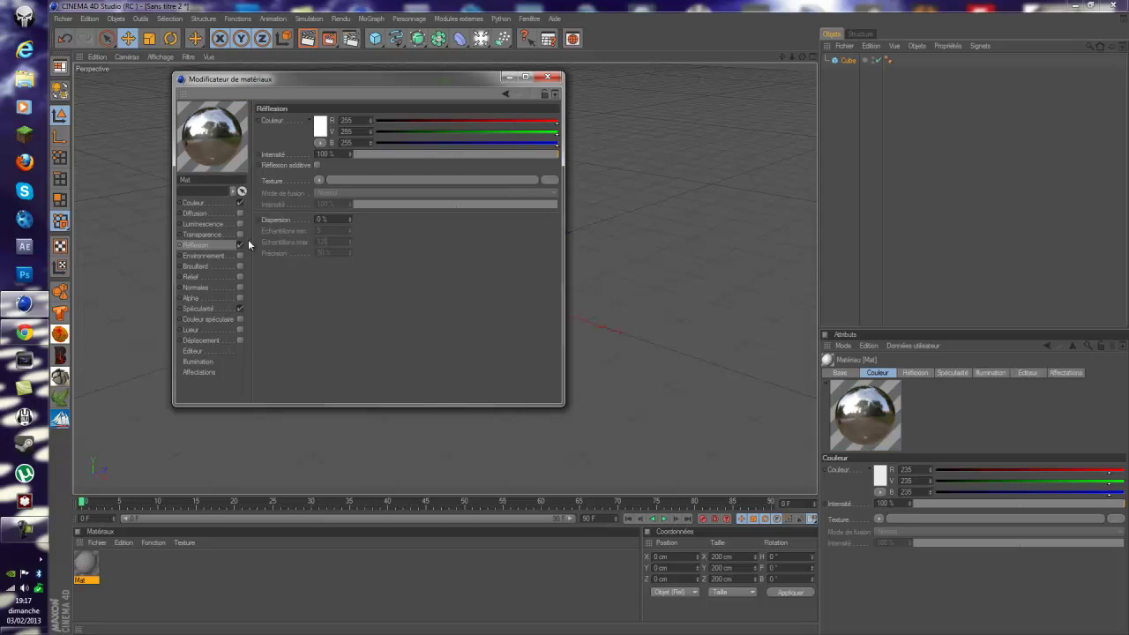
pyautogui.moveTo(379, 154)
pyautogui.mouseDown()
pyautogui.moveTo(413, 154)
pyautogui.moveTo(395, 154)
pyautogui.mouseUp()
pyautogui.click(319, 181)
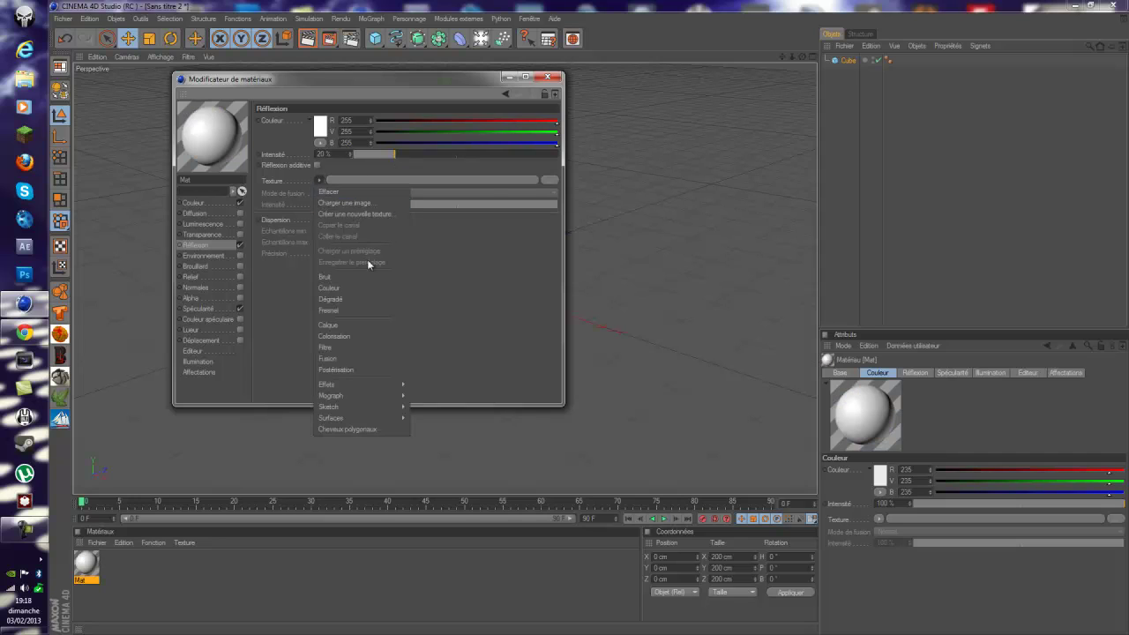
pyautogui.click(340, 312)
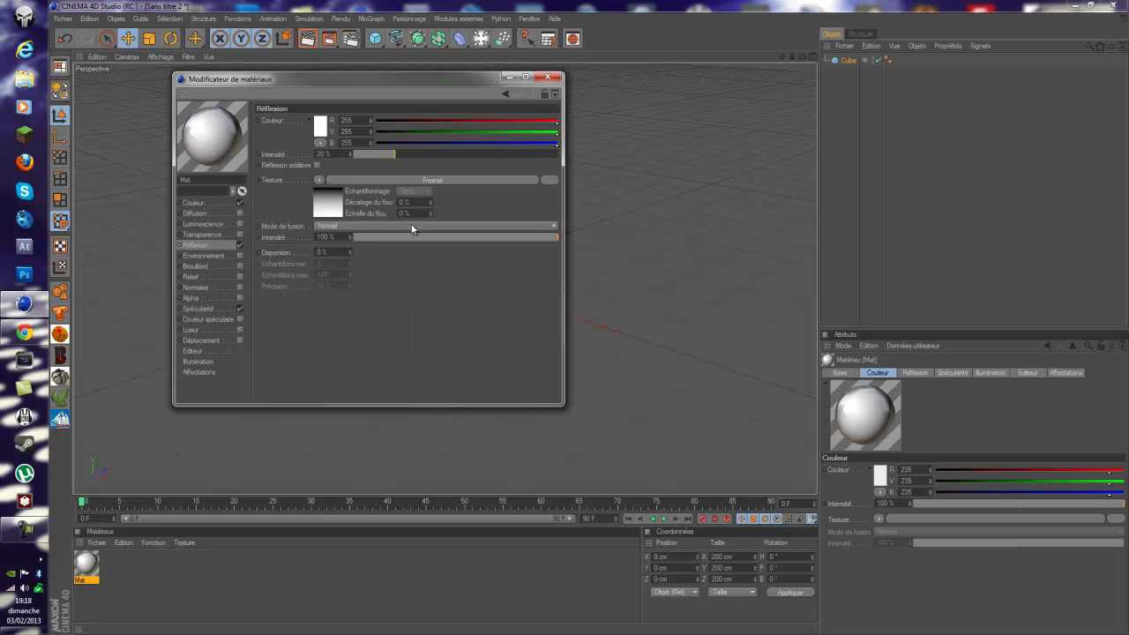
pyautogui.click(443, 238)
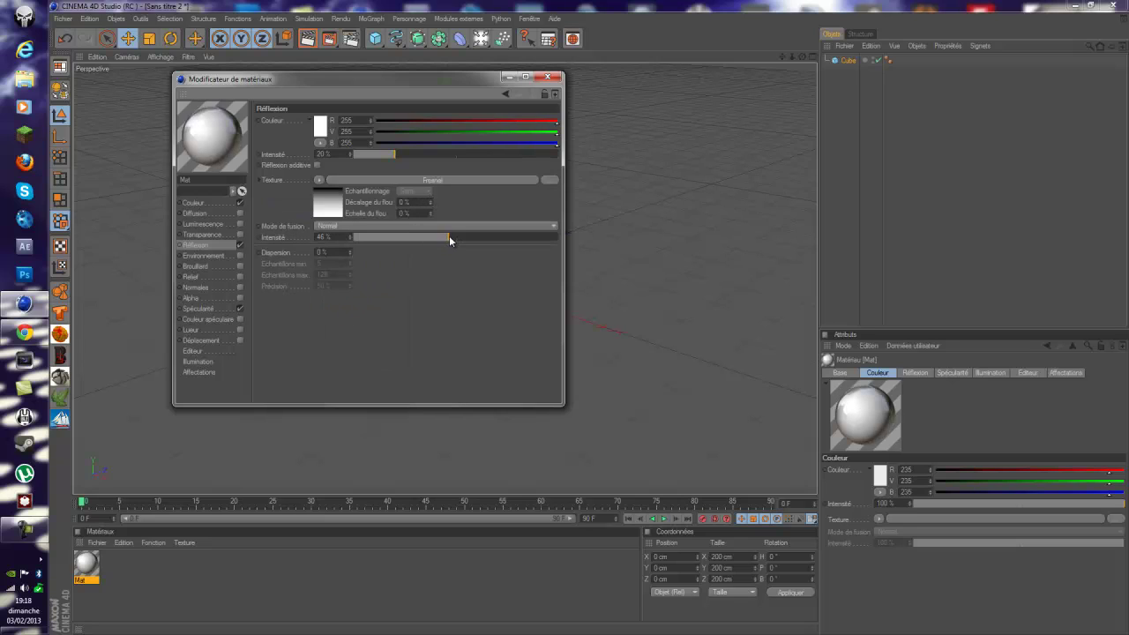
pyautogui.click(546, 77)
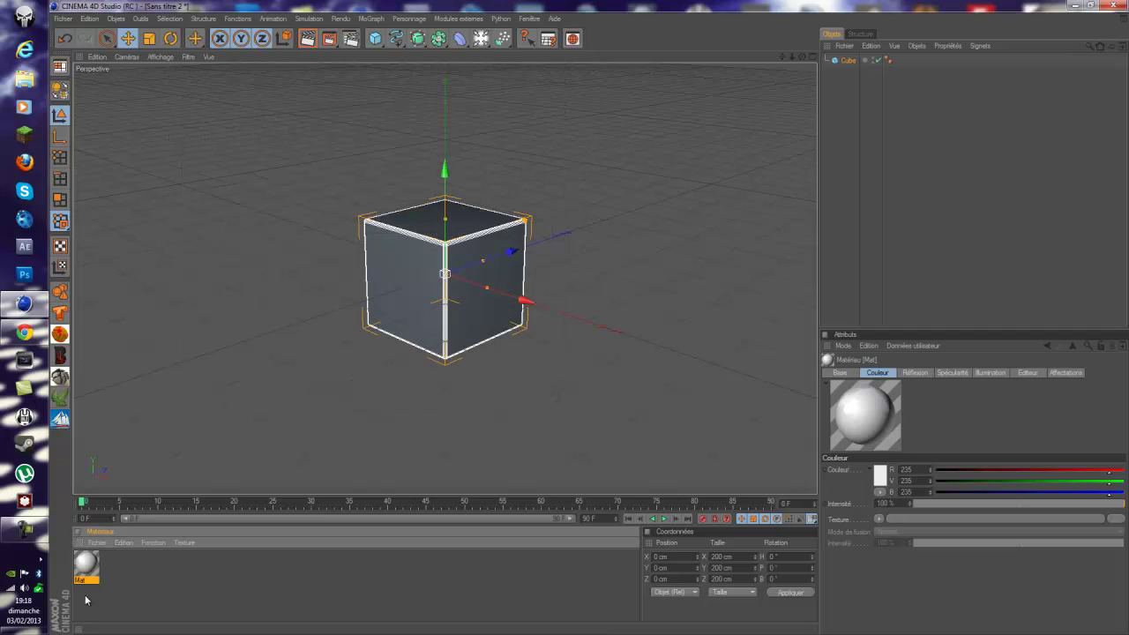
pyautogui.moveTo(89, 559); pyautogui.dragTo(398, 308)
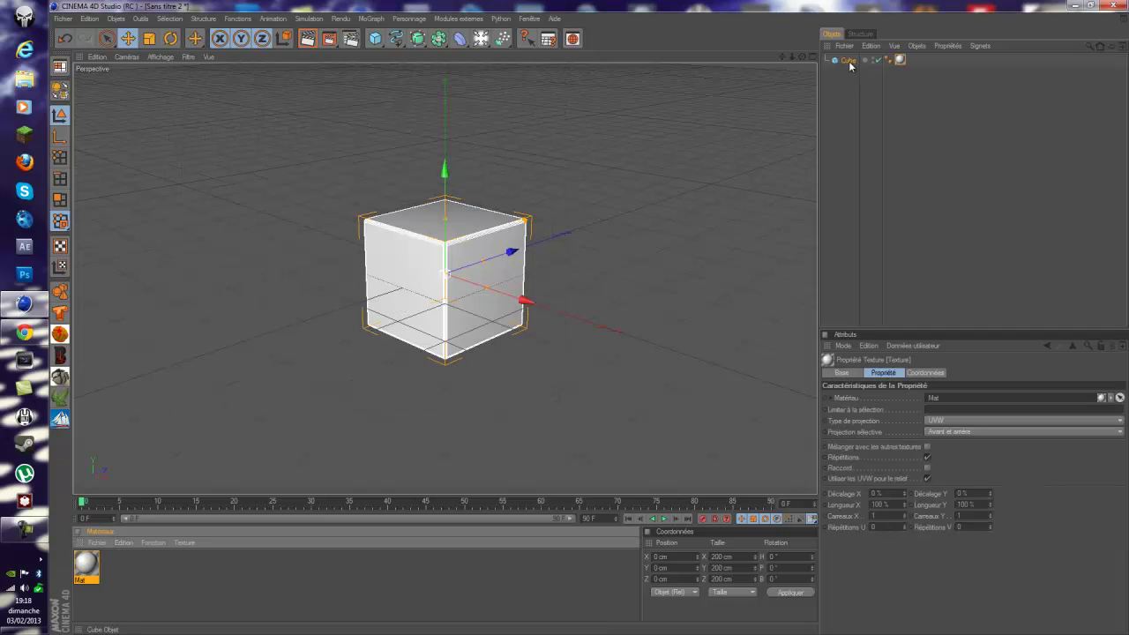
# Step: Duplicate the bevelled cube in the scene and make a copy of the white material
pyautogui.keyDown('ctrl'); pyautogui.moveTo(852, 62); pyautogui.dragTo(850, 141); pyautogui.keyUp('ctrl')
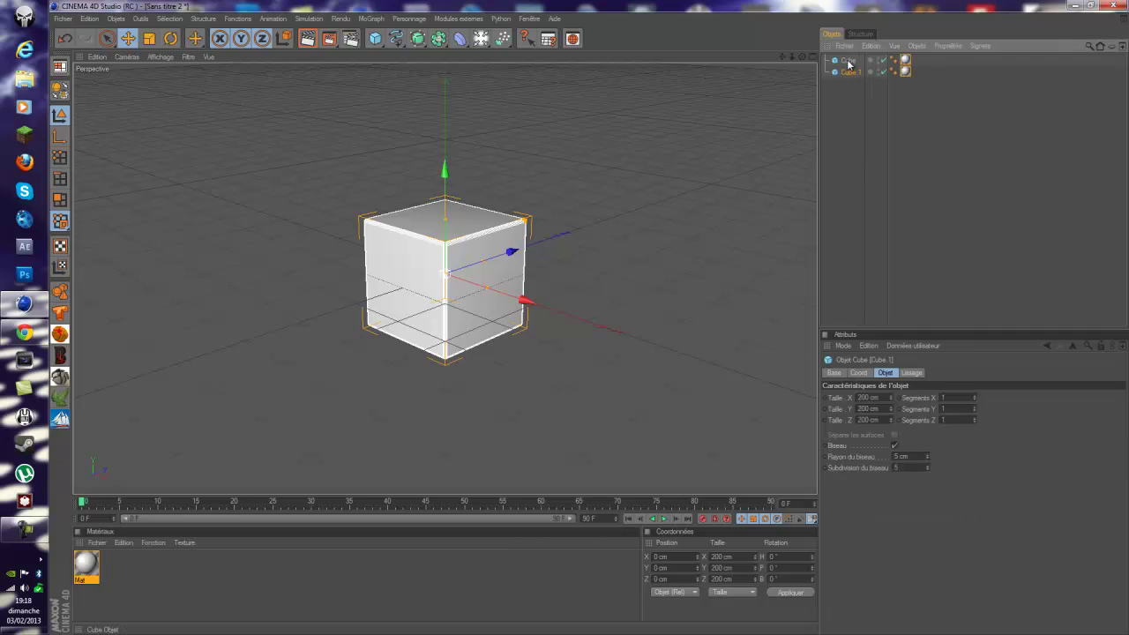
pyautogui.click(904, 72)
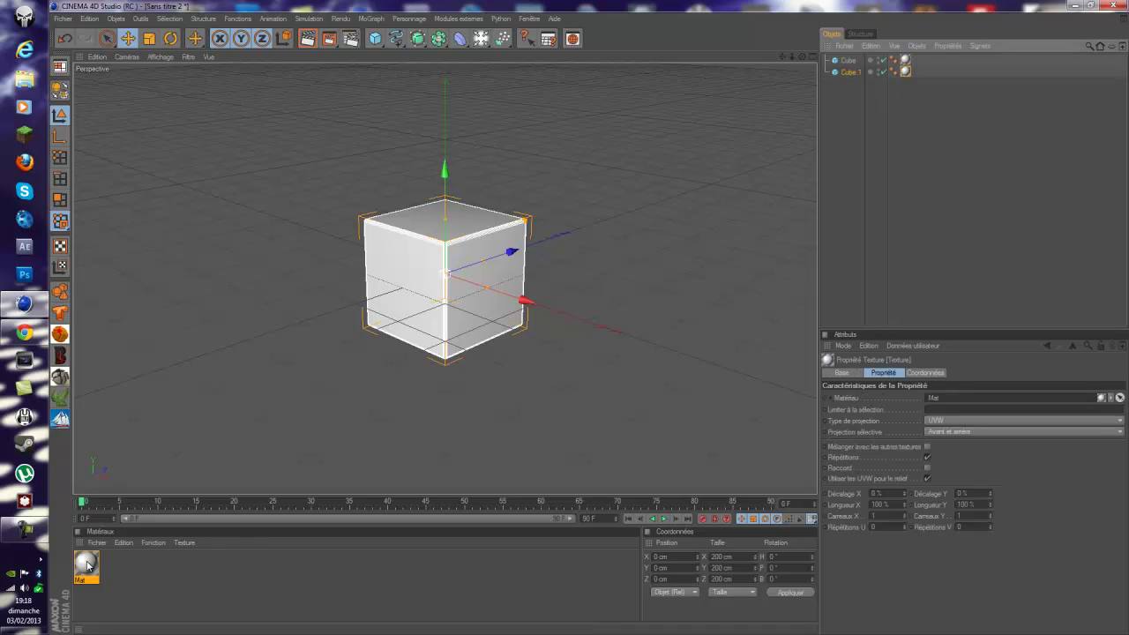
pyautogui.keyDown('ctrl'); pyautogui.moveTo(86, 563); pyautogui.dragTo(122, 568); pyautogui.keyUp('ctrl')
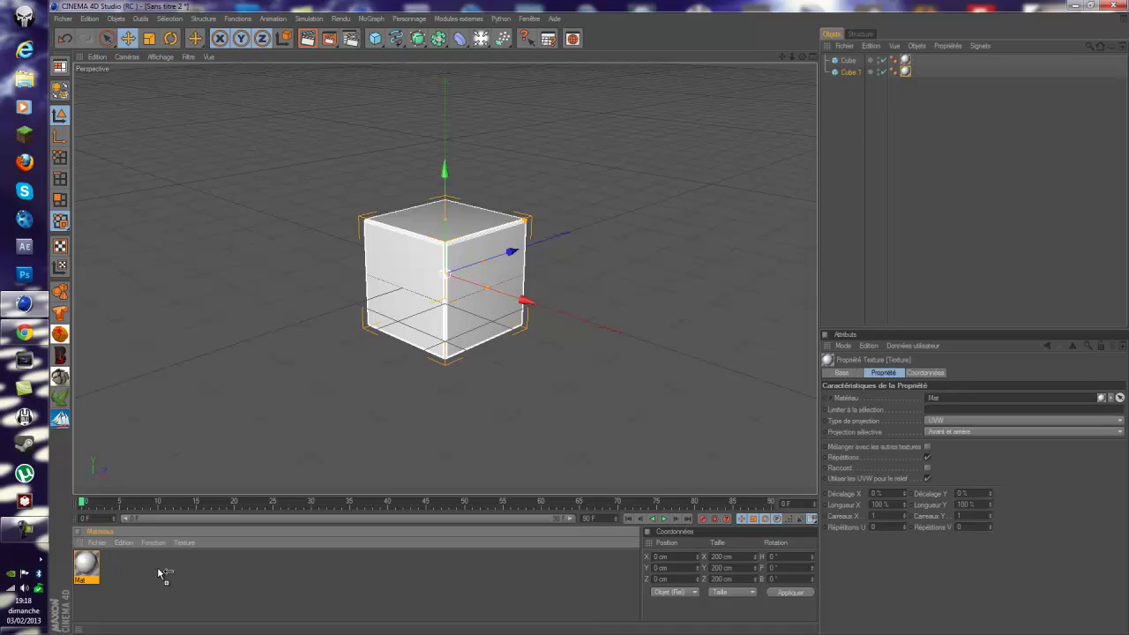
pyautogui.keyDown('ctrl'); pyautogui.moveTo(155, 571); pyautogui.dragTo(154, 571); pyautogui.keyUp('ctrl')
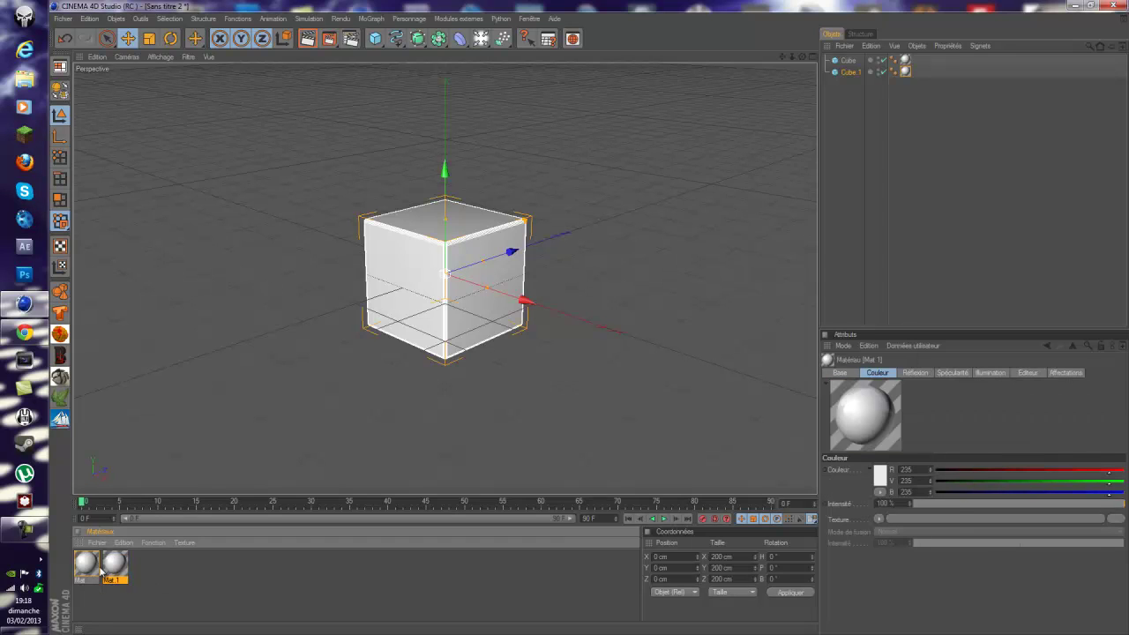
pyautogui.click(161, 577)
# Step: Set the copied material's colour to a purple of RGB 74, 0, 153 and close the material editor
pyautogui.doubleClick(115, 566)
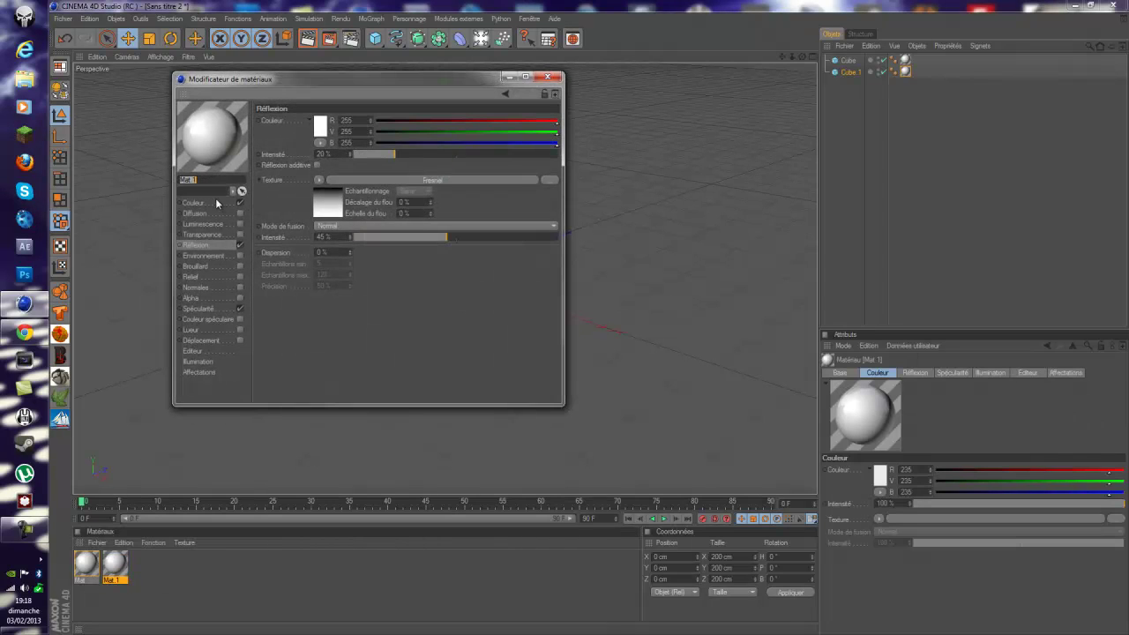
pyautogui.click(314, 126)
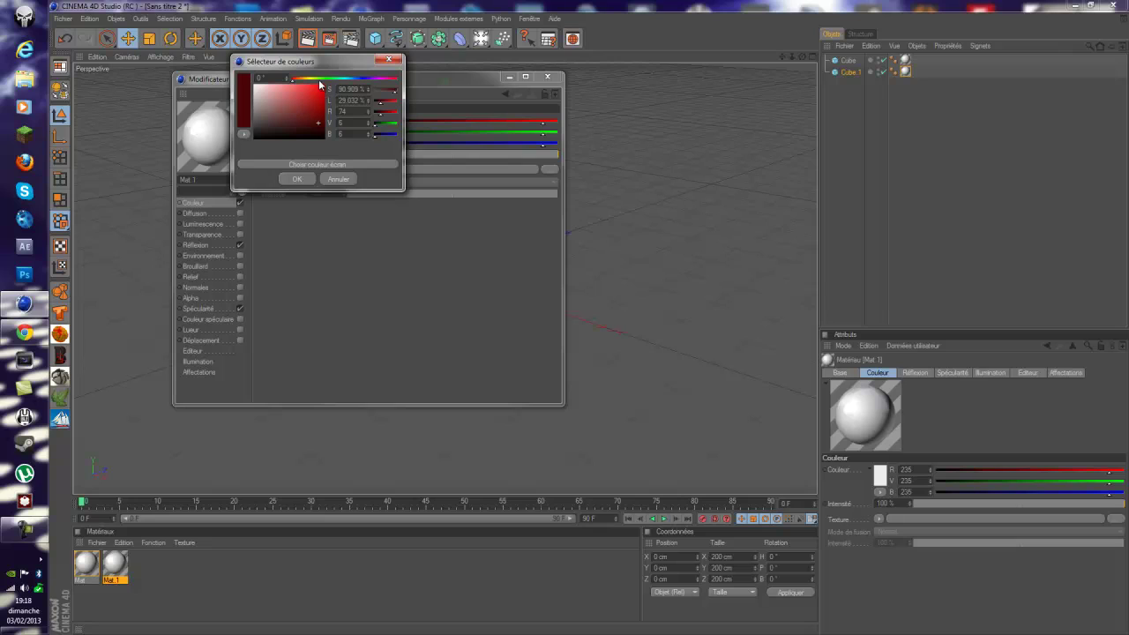
pyautogui.moveTo(340, 99); pyautogui.dragTo(371, 79)
pyautogui.click(296, 178)
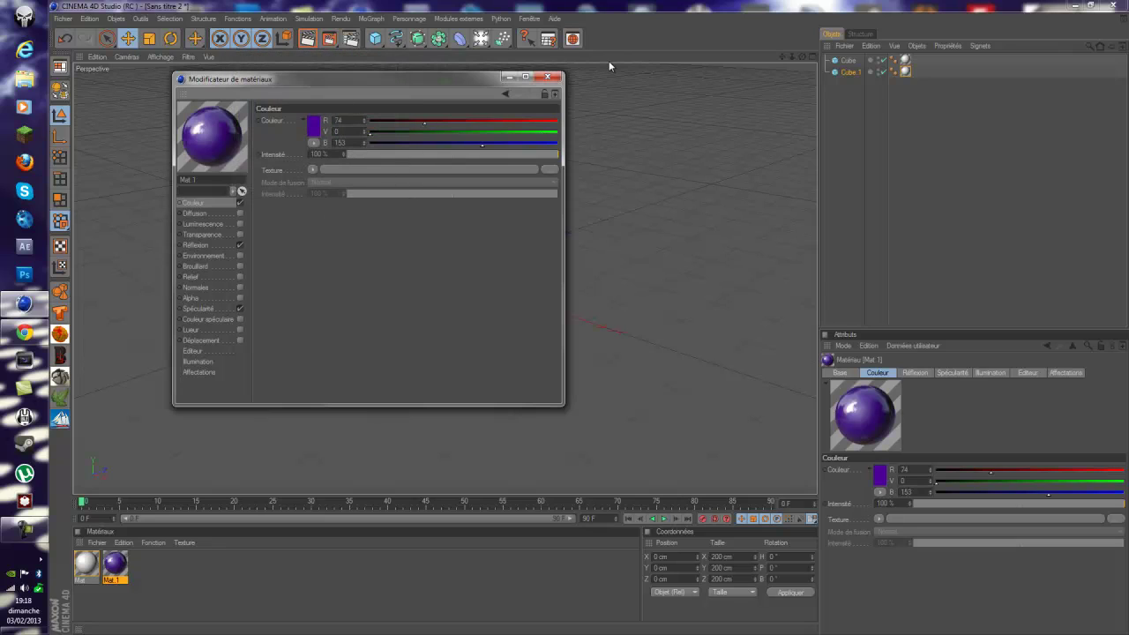
pyautogui.click(547, 77)
# Step: Apply the purple material to the duplicate cube and delete its white material tag
pyautogui.moveTo(114, 566); pyautogui.dragTo(880, 78)
pyautogui.click(905, 72)
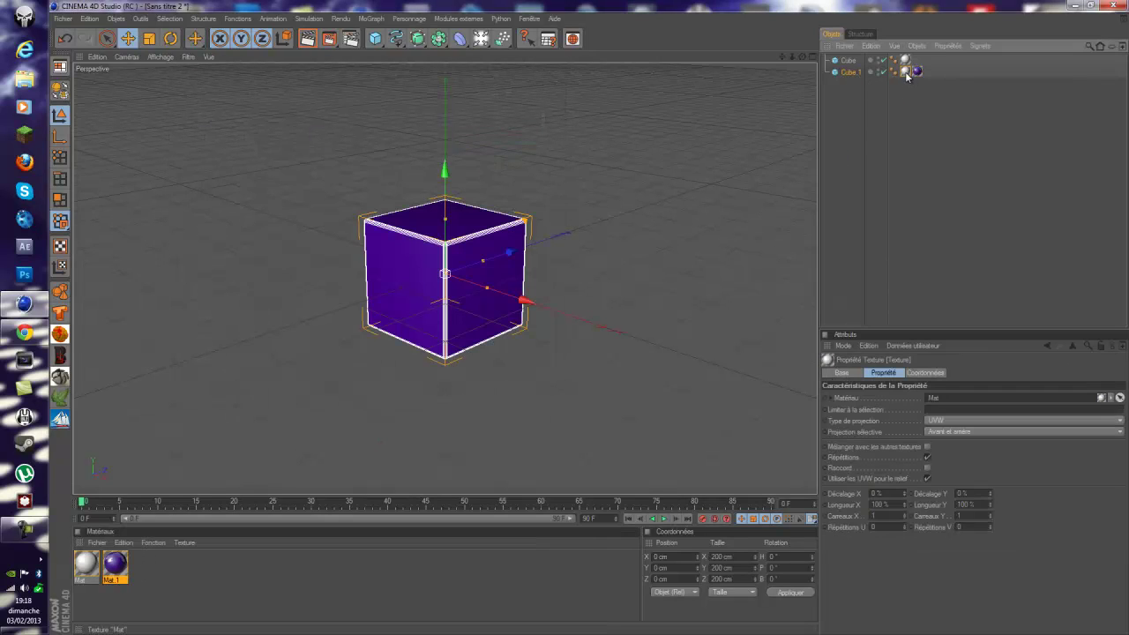
pyautogui.press('Delete')
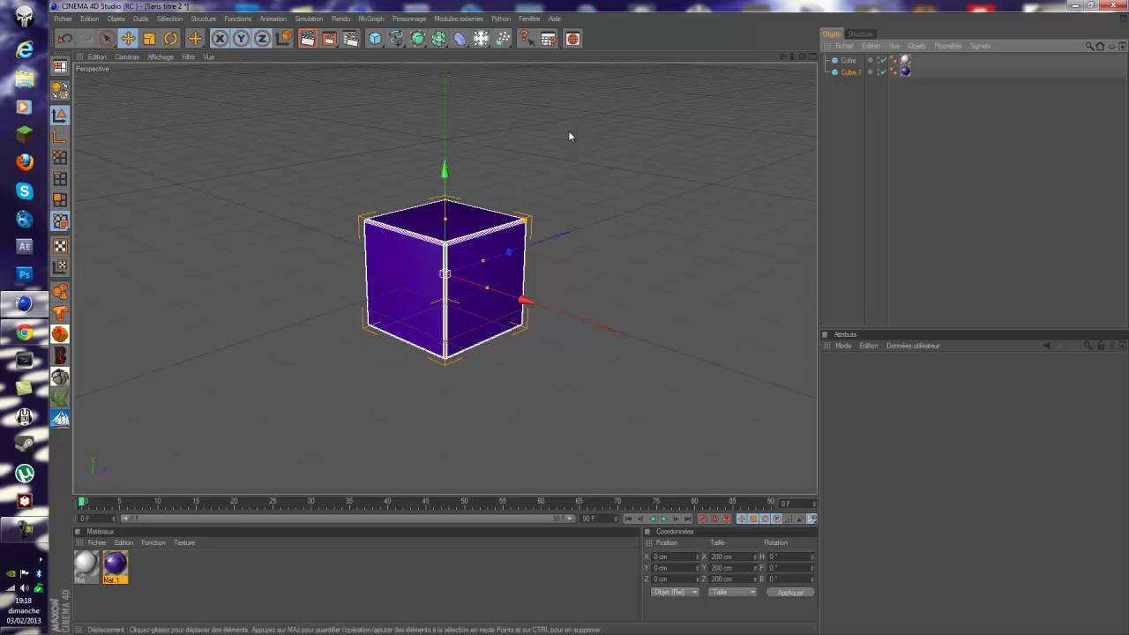
# Step: Scale the purple cube to 205 cm in X, Y and Z, and deselect everything
pyautogui.click(129, 39)
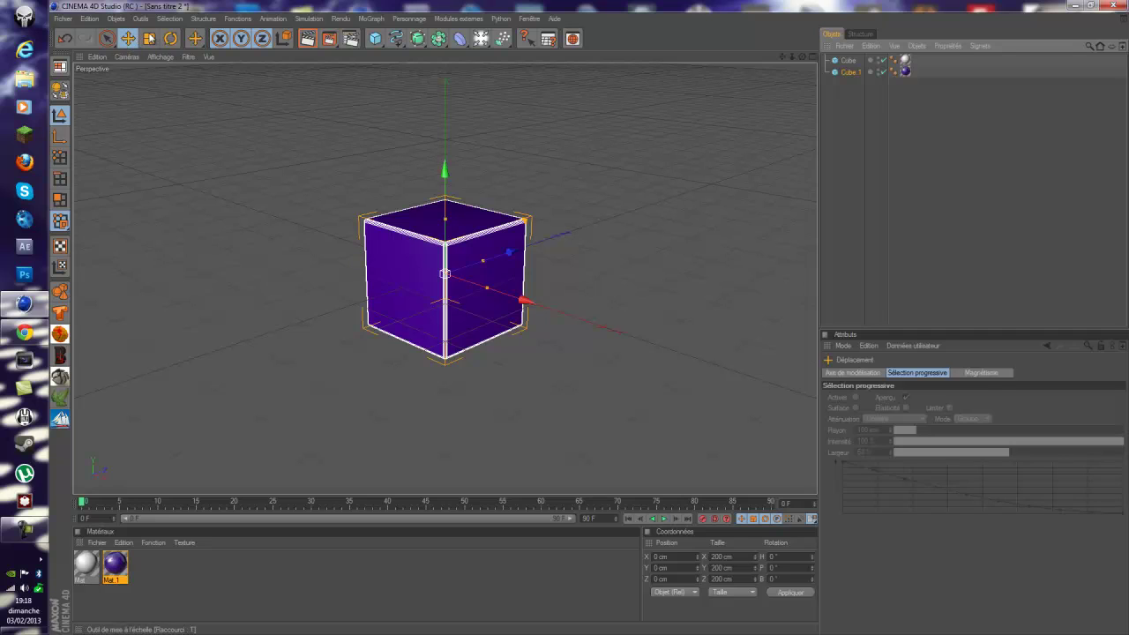
pyautogui.click(149, 41)
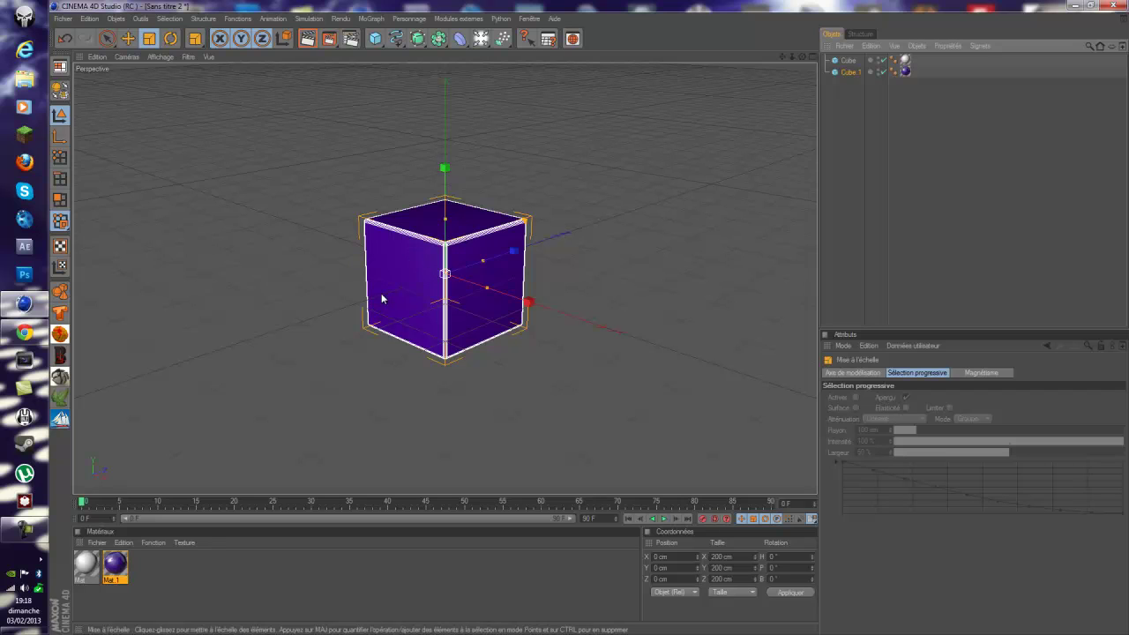
pyautogui.moveTo(381, 298); pyautogui.dragTo(589, 317)
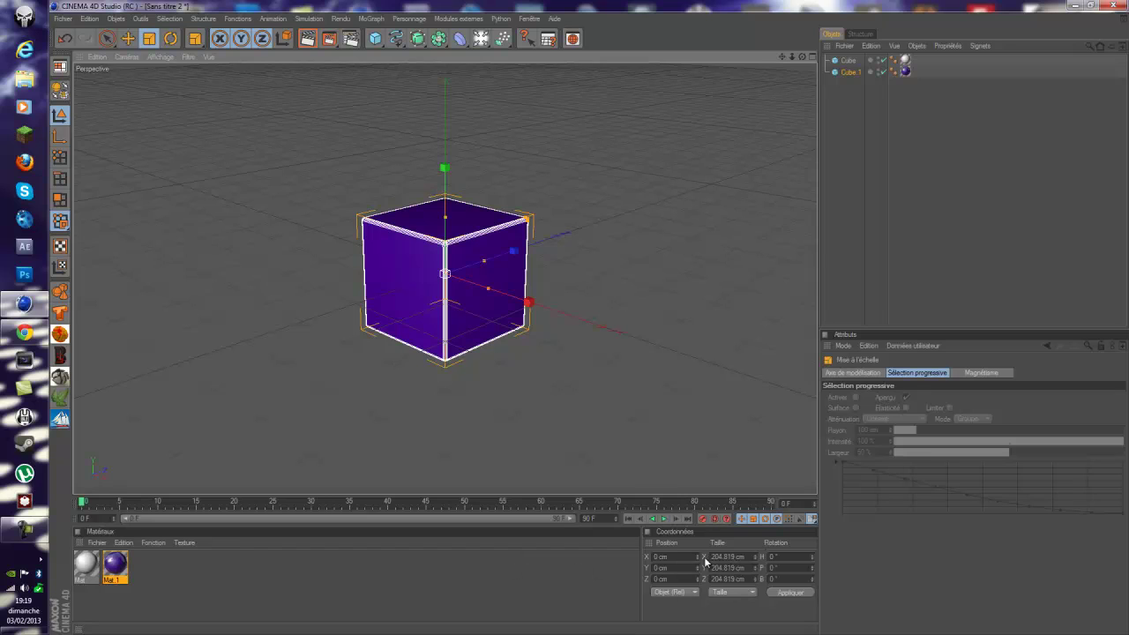
pyautogui.doubleClick(745, 556)
pyautogui.write('400')
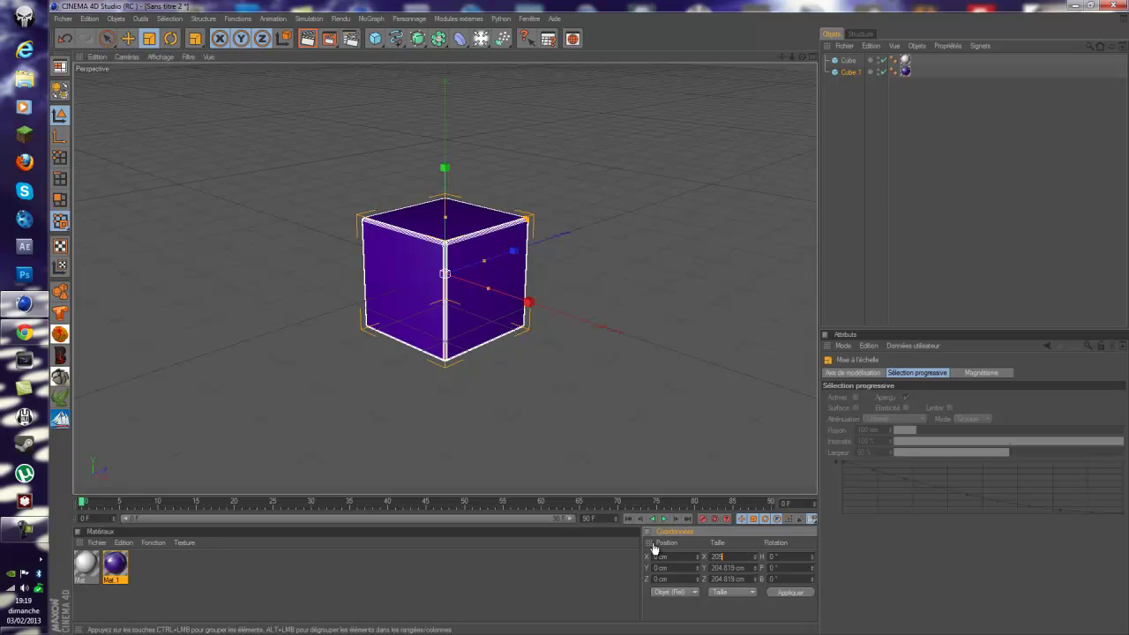
pyautogui.press('Tab')
pyautogui.write('205')
pyautogui.press('Tab')
pyautogui.write('20')
pyautogui.click(797, 592)
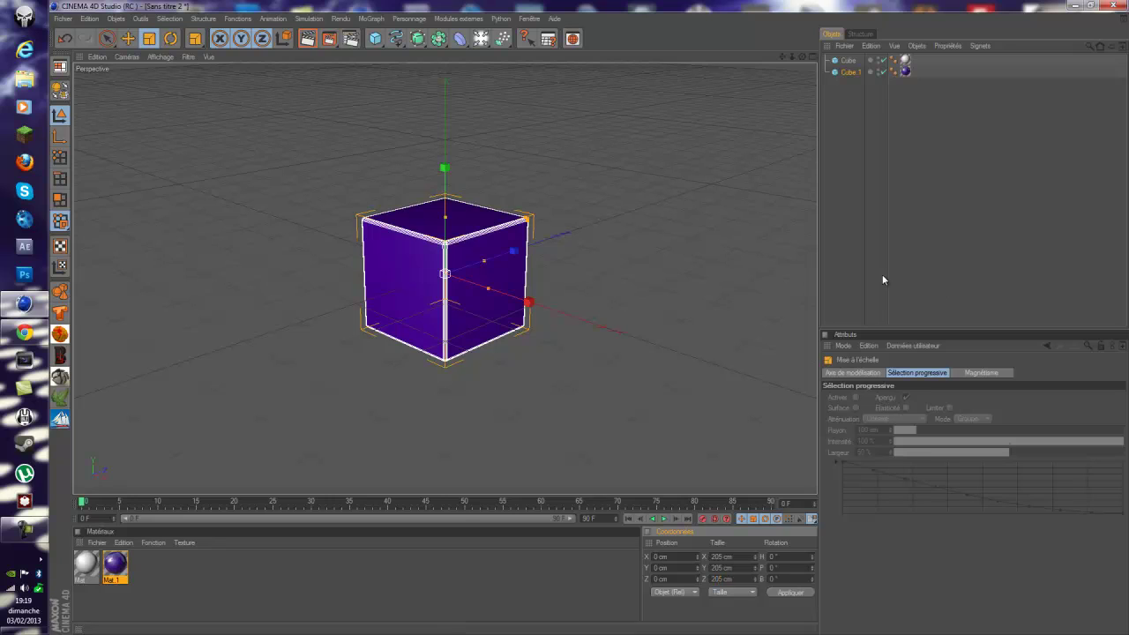
pyautogui.click(397, 559)
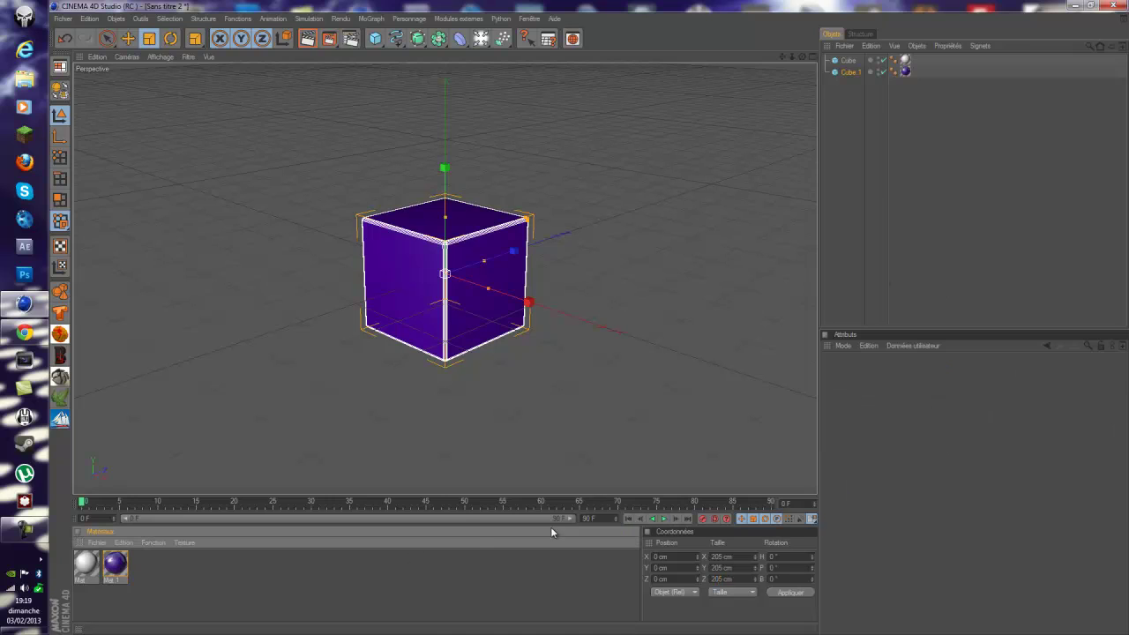
pyautogui.click(848, 81)
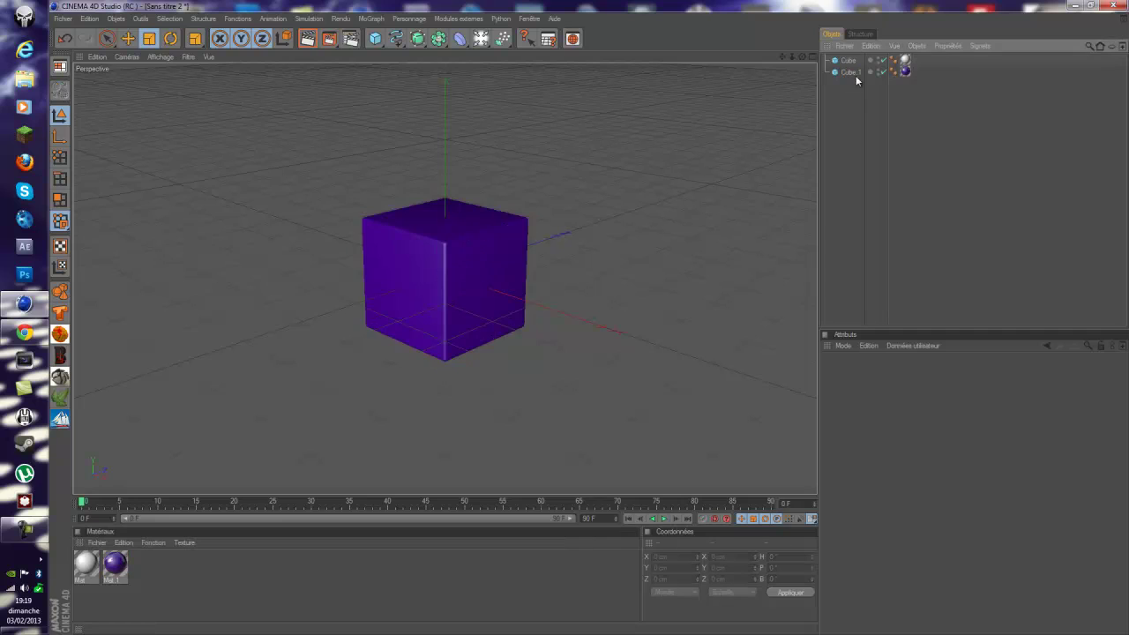
# Step: Add a Booléen object, place the purple cube inside it, and briefly hide that cube to check the white one beneath
pyautogui.click(437, 38)
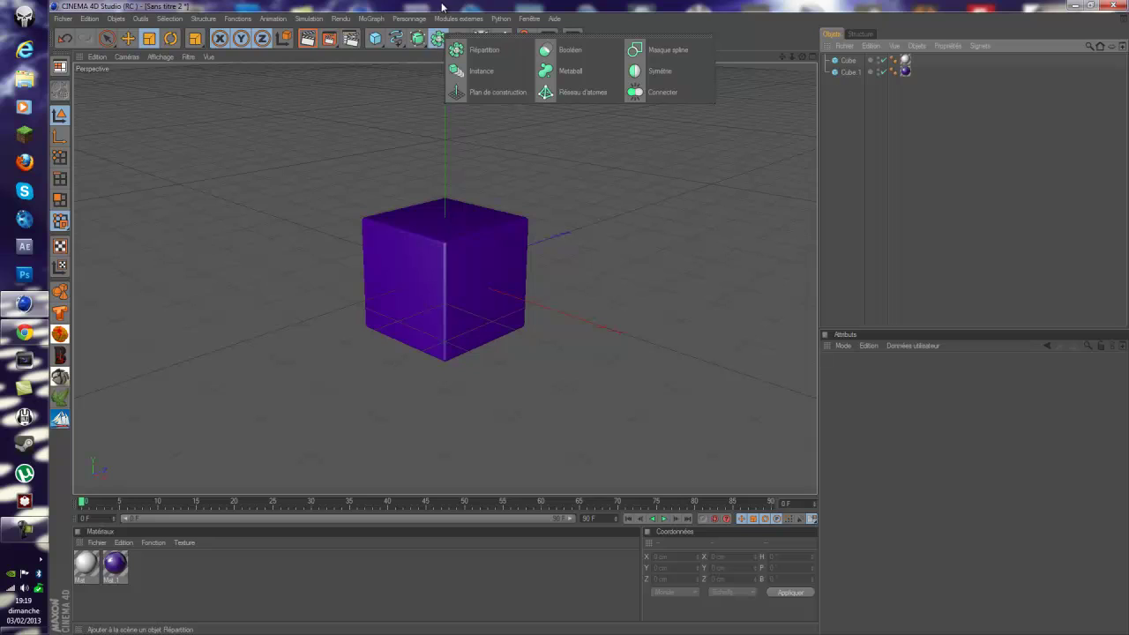
pyautogui.click(442, 7)
pyautogui.click(441, 39)
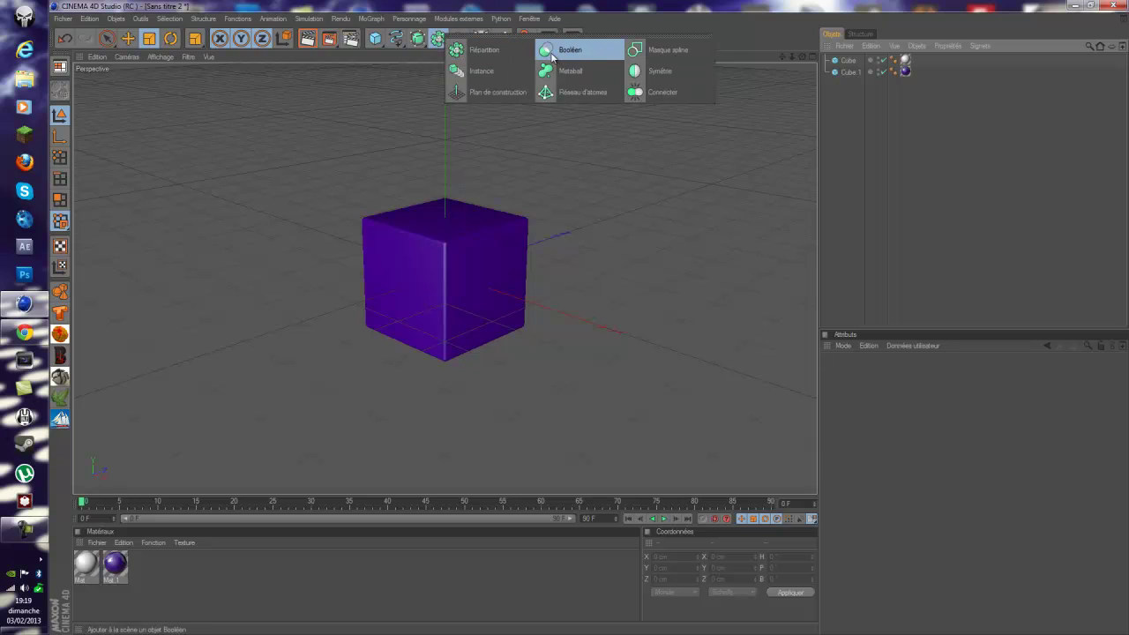
pyautogui.click(552, 53)
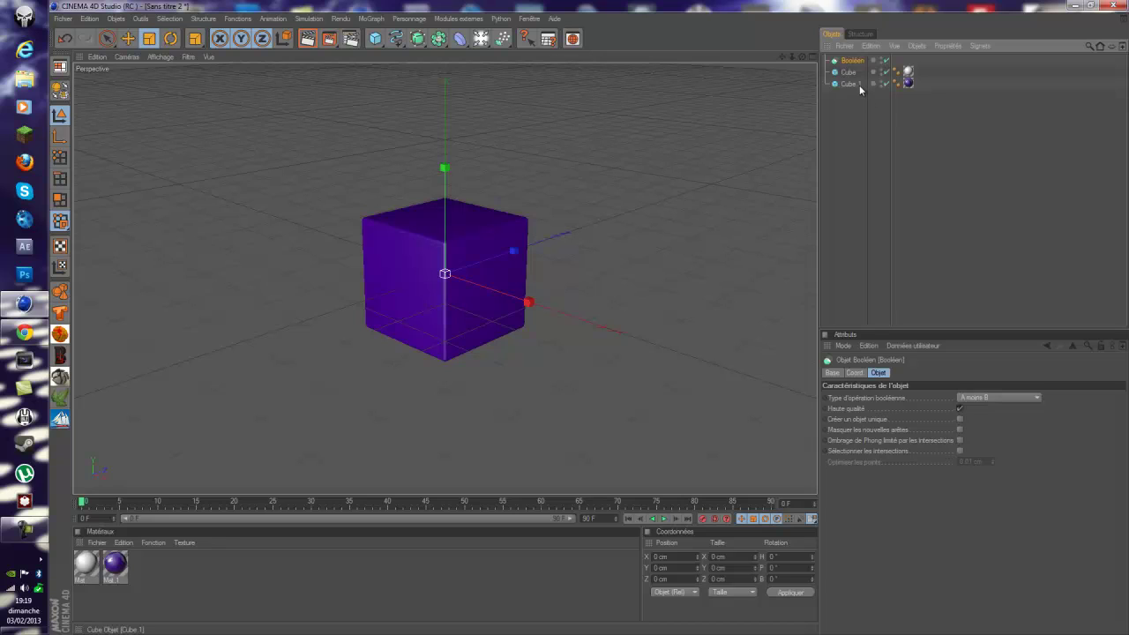
pyautogui.moveTo(857, 85)
pyautogui.mouseDown()
pyautogui.moveTo(845, 78)
pyautogui.moveTo(854, 63)
pyautogui.mouseUp()
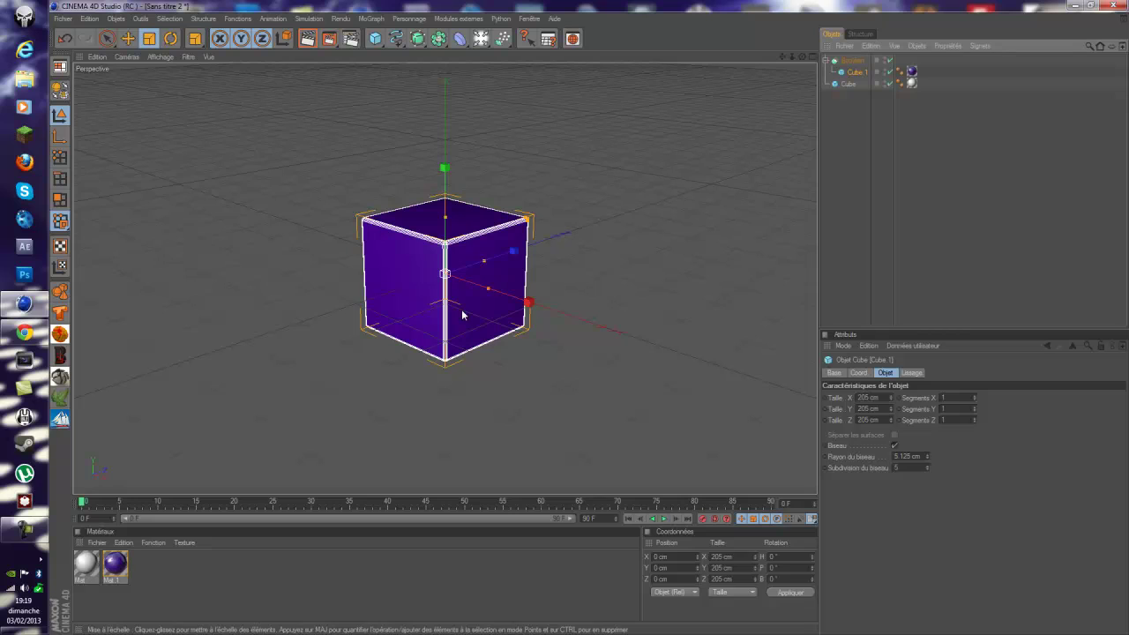
pyautogui.click(886, 71)
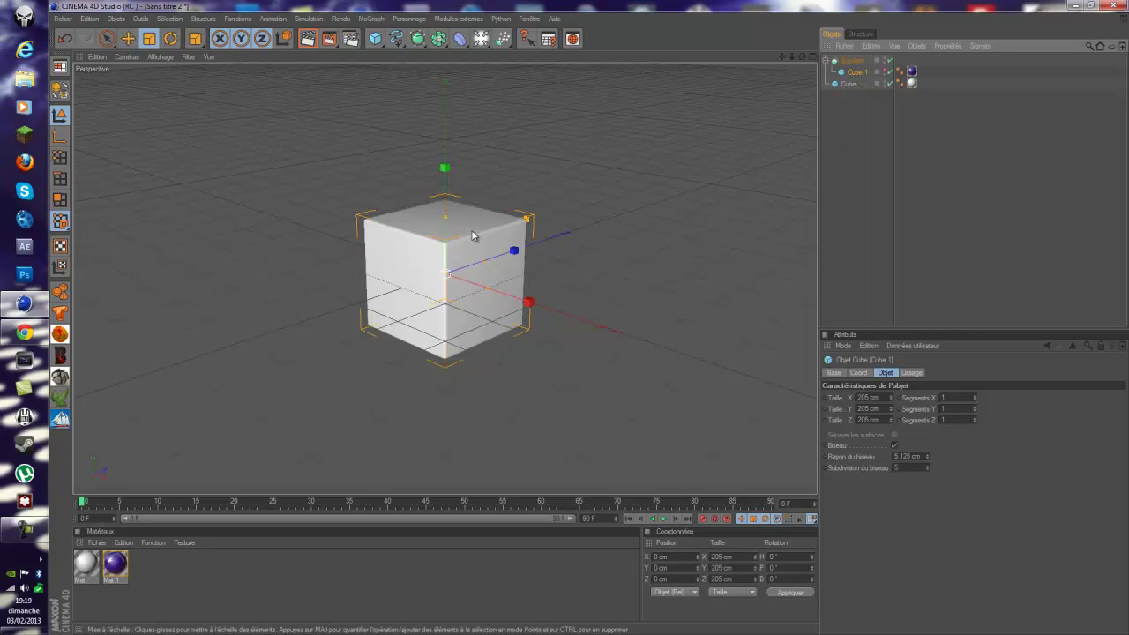
pyautogui.click(885, 71)
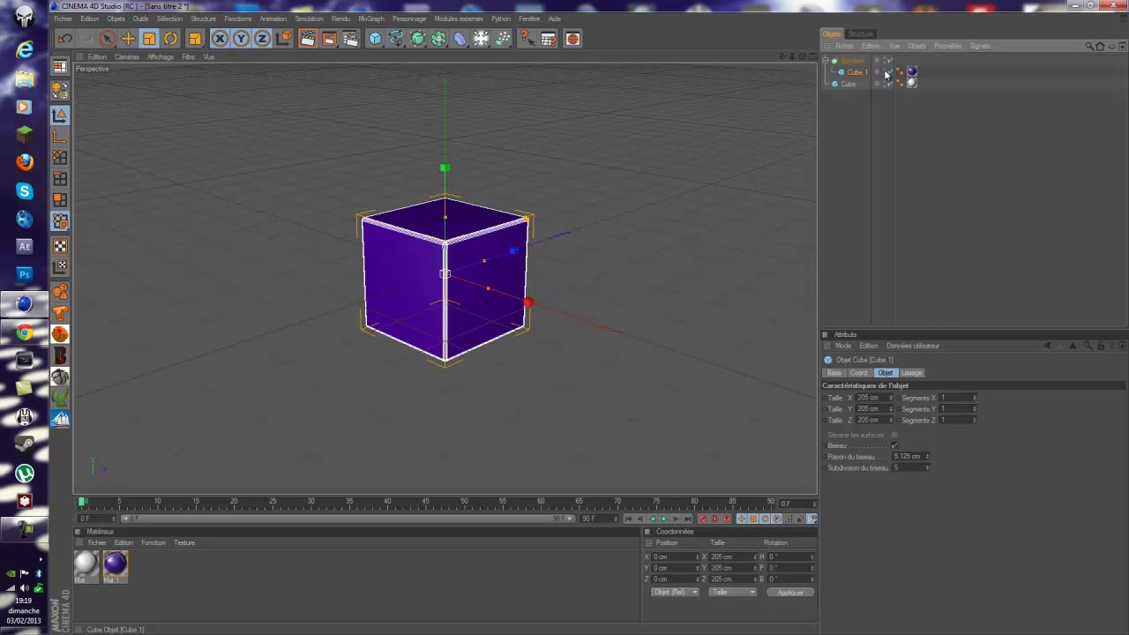
# Step: Add a Solide platonicien and enlarge it to a radius of about 368 cm
pyautogui.click(374, 38)
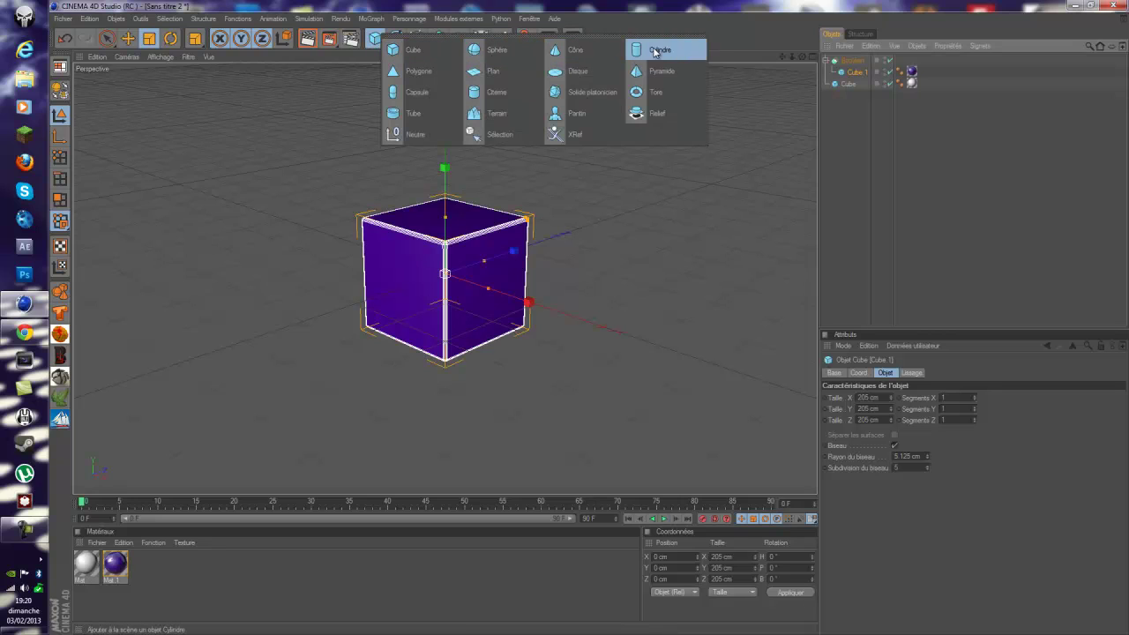
pyautogui.click(589, 97)
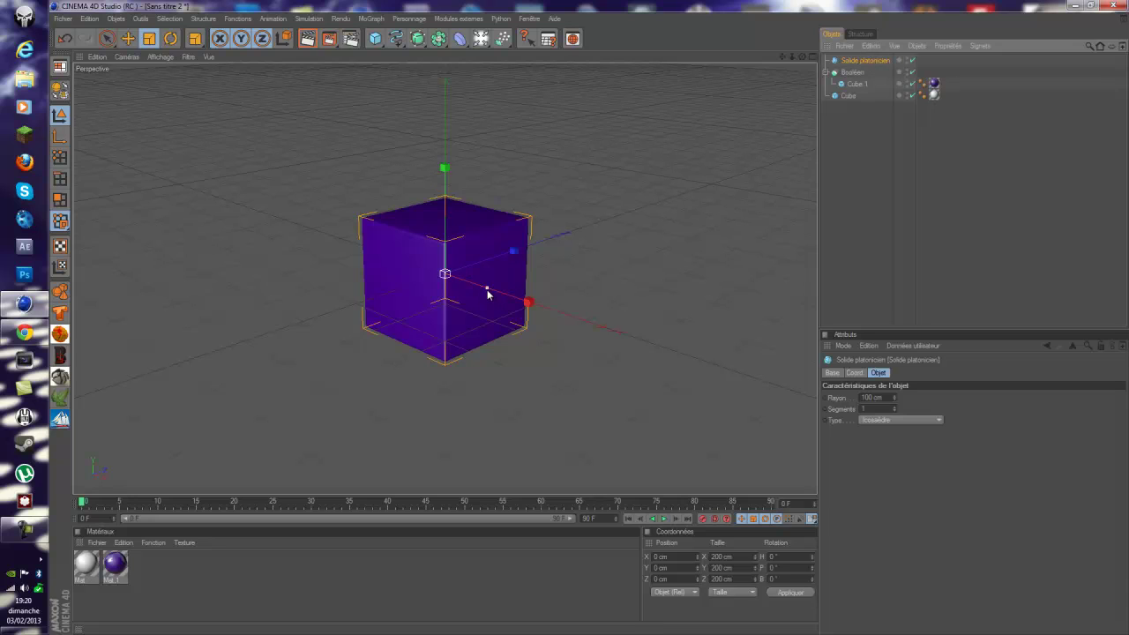
pyautogui.moveTo(487, 290); pyautogui.dragTo(590, 323)
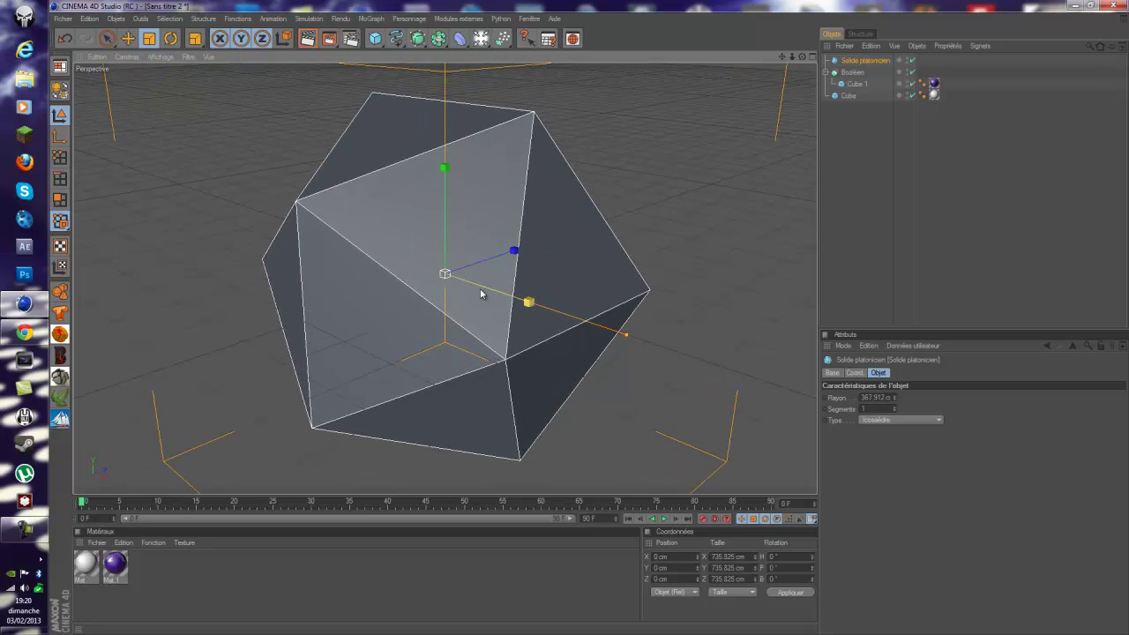
# Step: Place the platonic solid inside the Booléen object, ordered below the purple cube so that it is subtracted from it
pyautogui.click(127, 39)
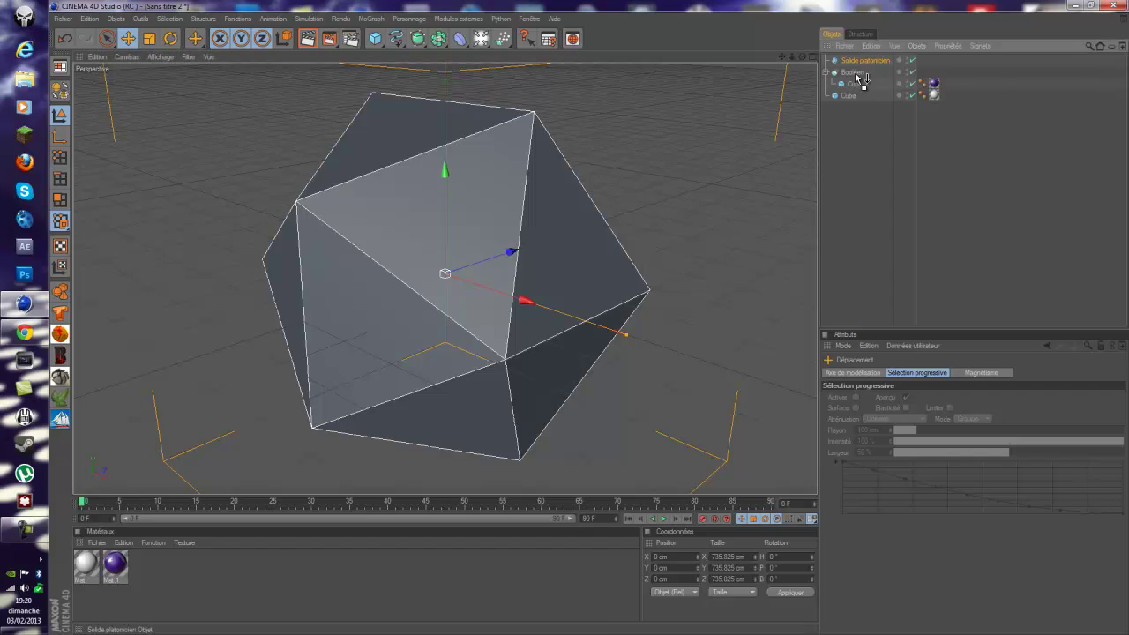
pyautogui.moveTo(860, 78); pyautogui.dragTo(857, 78)
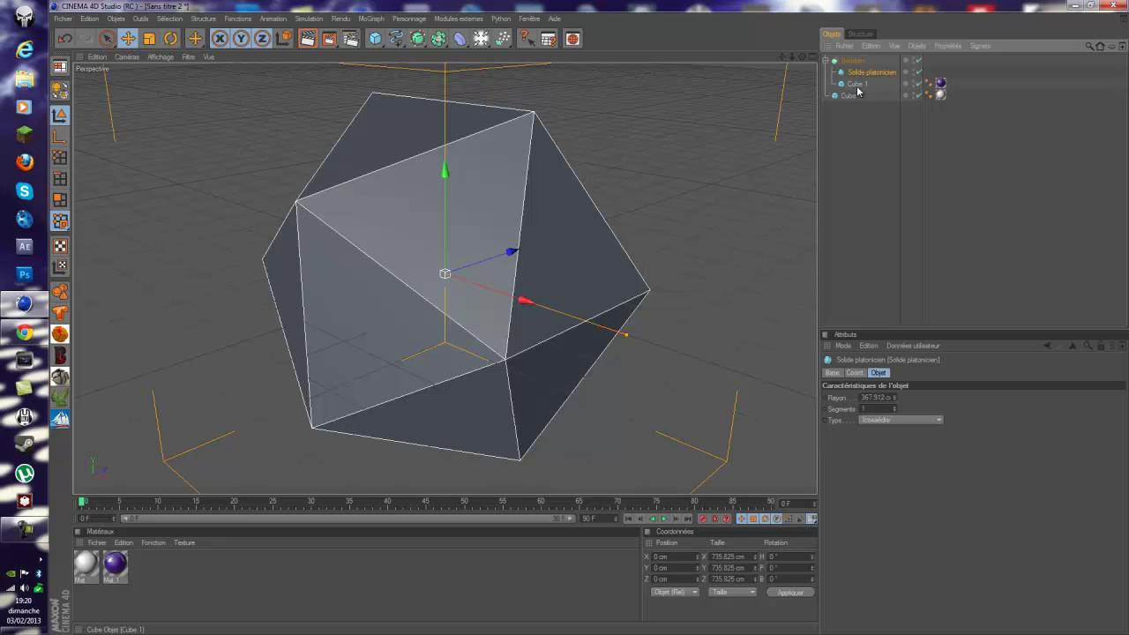
pyautogui.moveTo(861, 70); pyautogui.dragTo(860, 71)
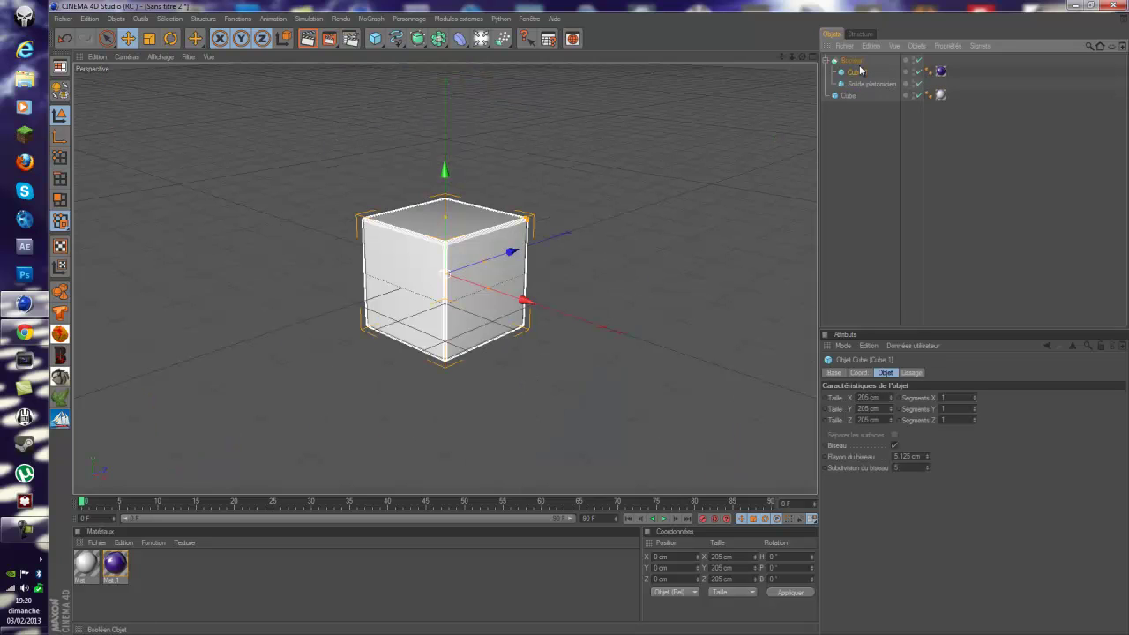
# Step: Enlarge the platonic solid to a radius of about 408.5 cm and shift it to about X -35 cm
pyautogui.click(866, 85)
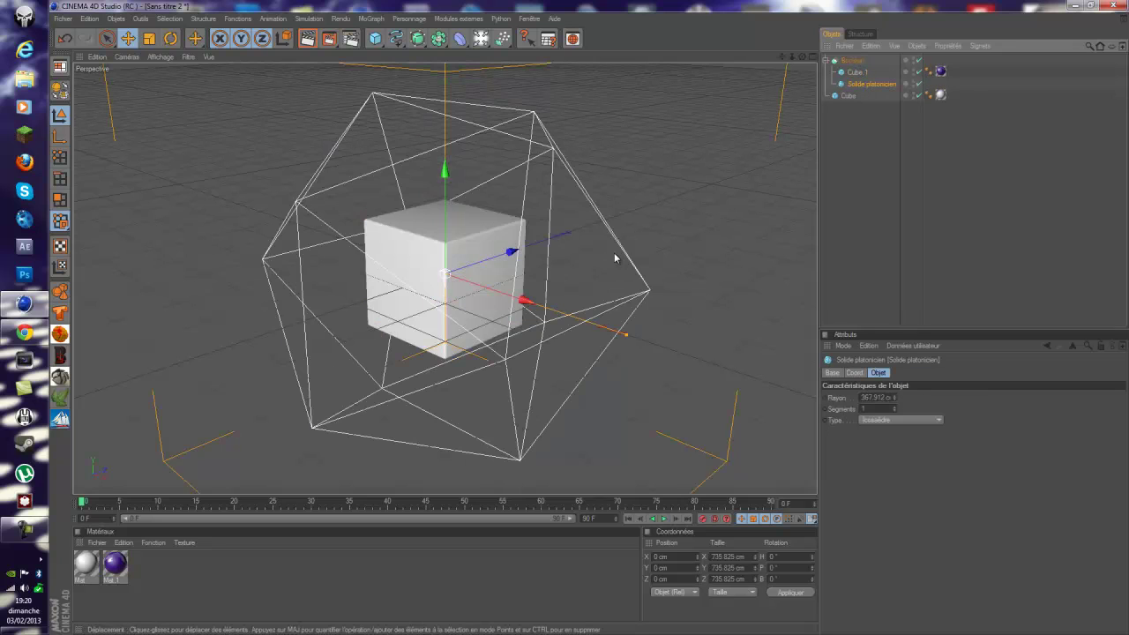
pyautogui.moveTo(586, 327)
pyautogui.mouseDown()
pyautogui.moveTo(576, 320)
pyautogui.moveTo(597, 320)
pyautogui.mouseUp()
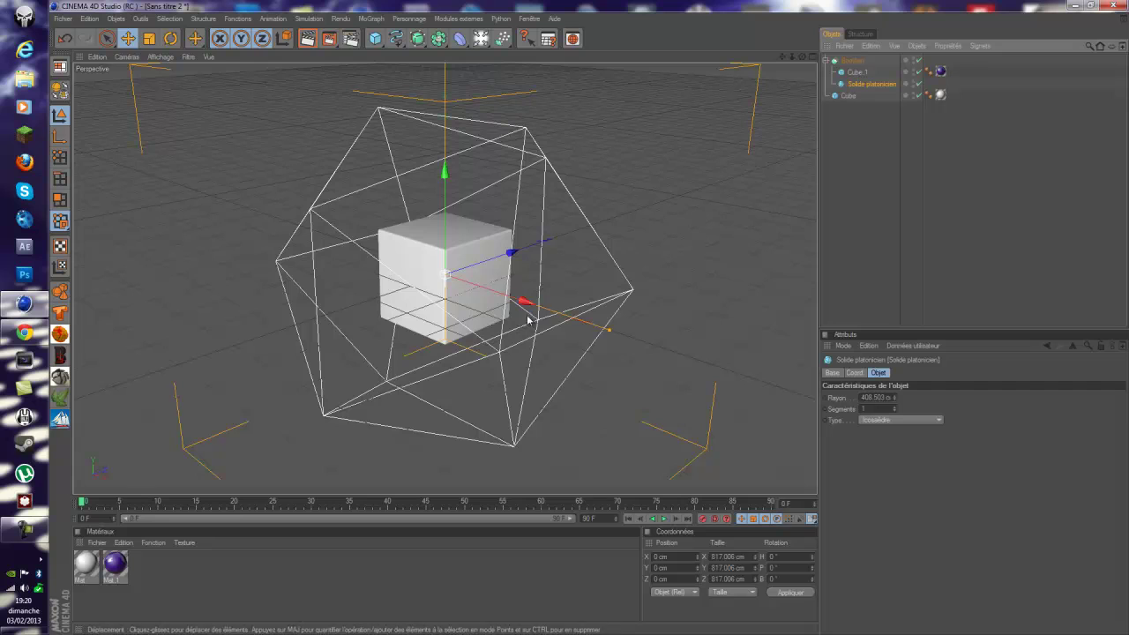
pyautogui.moveTo(526, 304); pyautogui.dragTo(590, 323)
# Step: Rotate the platonic solid to about H 29.5°, P 115.2°, B -145.6° and move it to about X -10, Y 13, Z 46 cm
pyautogui.click(166, 37)
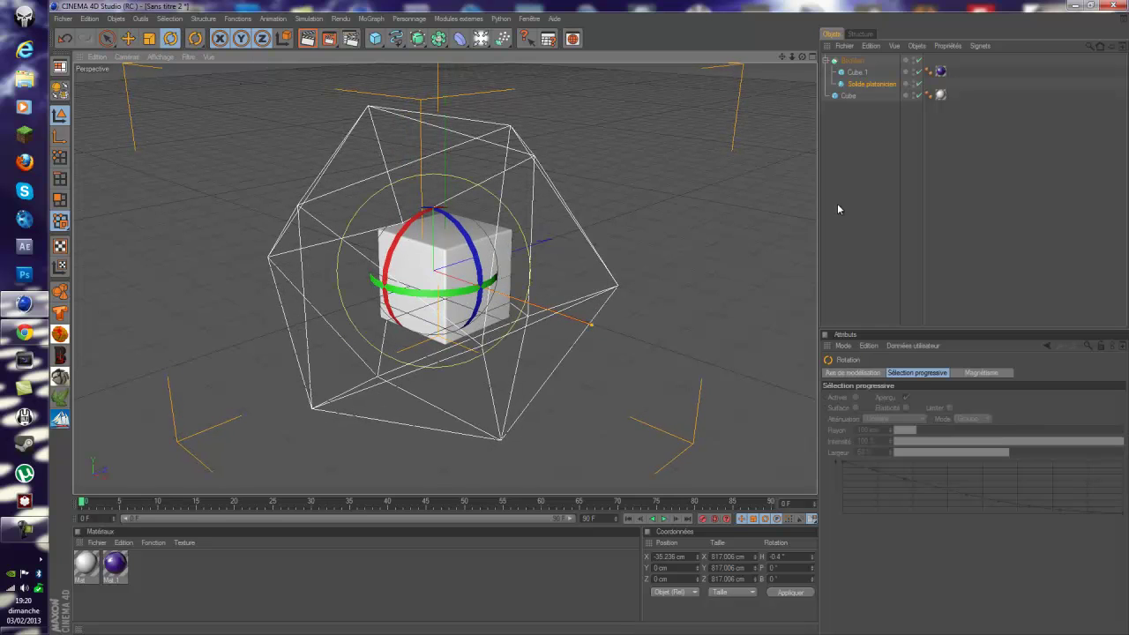
pyautogui.click(867, 85)
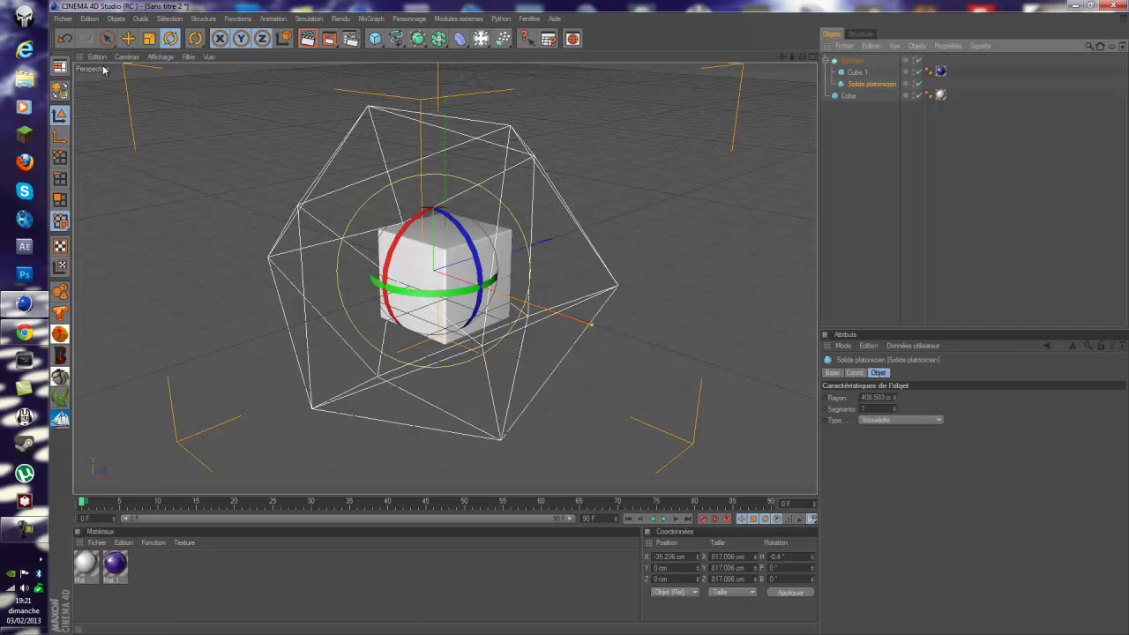
pyautogui.moveTo(590, 321); pyautogui.dragTo(589, 321)
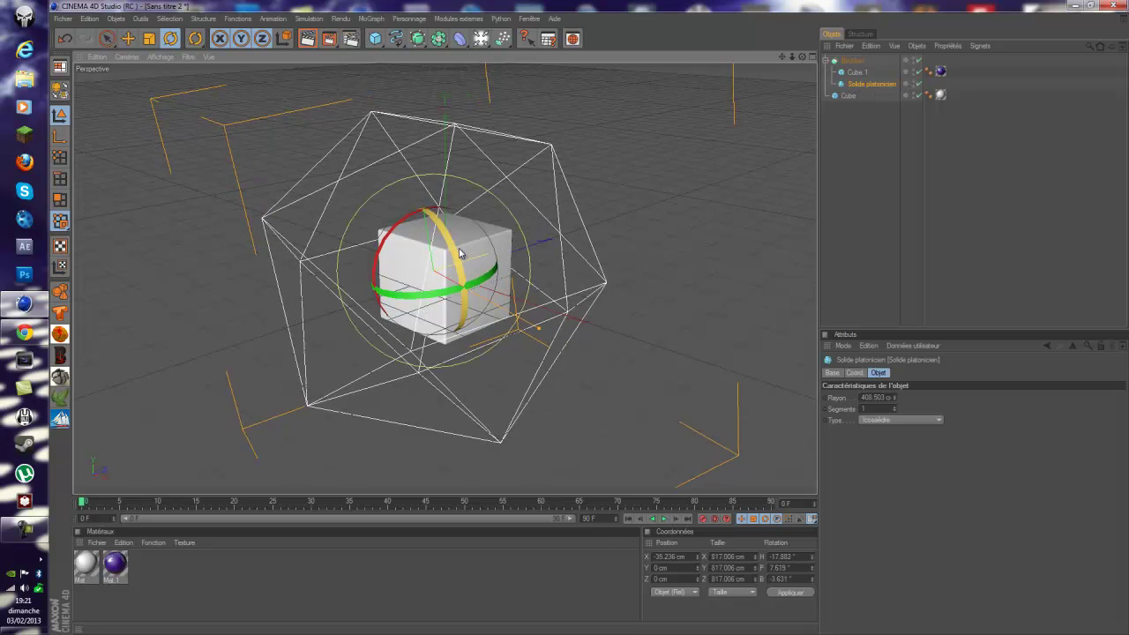
pyautogui.moveTo(454, 300); pyautogui.dragTo(376, 360)
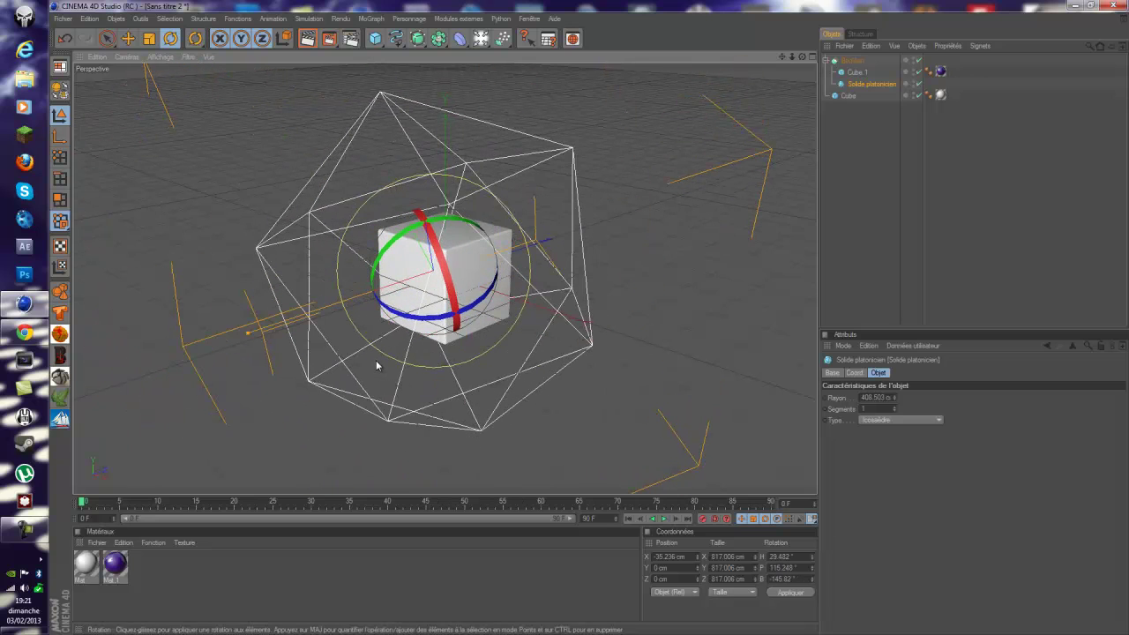
pyautogui.click(128, 38)
pyautogui.moveTo(381, 293); pyautogui.dragTo(592, 319)
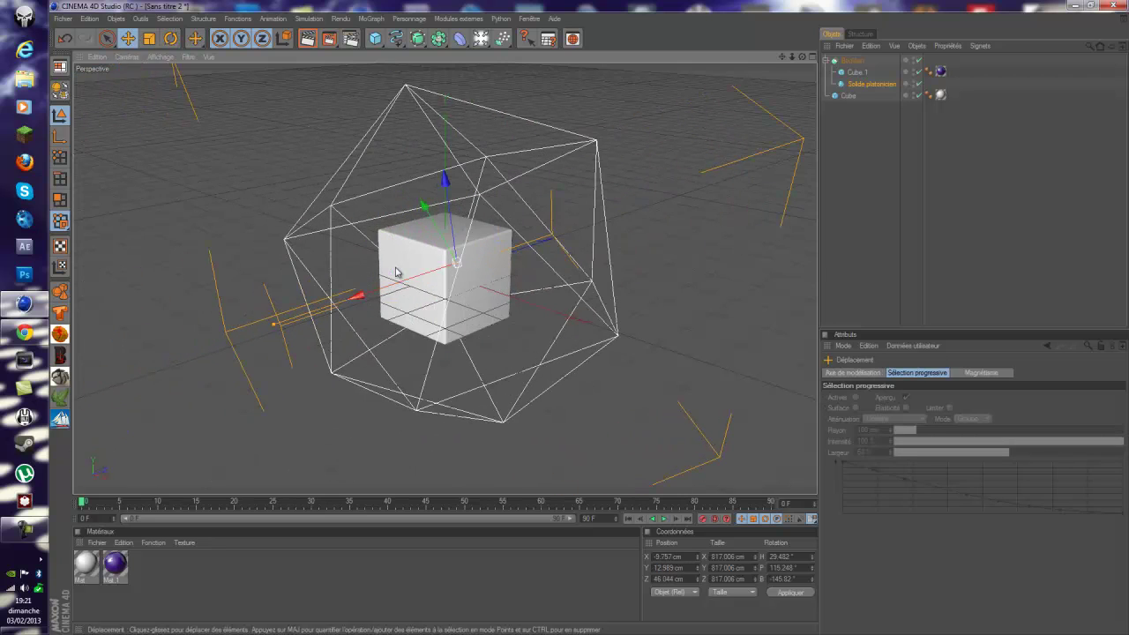
# Step: Raise the platonic solid to about X 54, Y 397, Z -122 cm and rotate it to about H 41.7°, P 114.4°, B -176.2°
pyautogui.moveTo(448, 211); pyautogui.dragTo(587, 312)
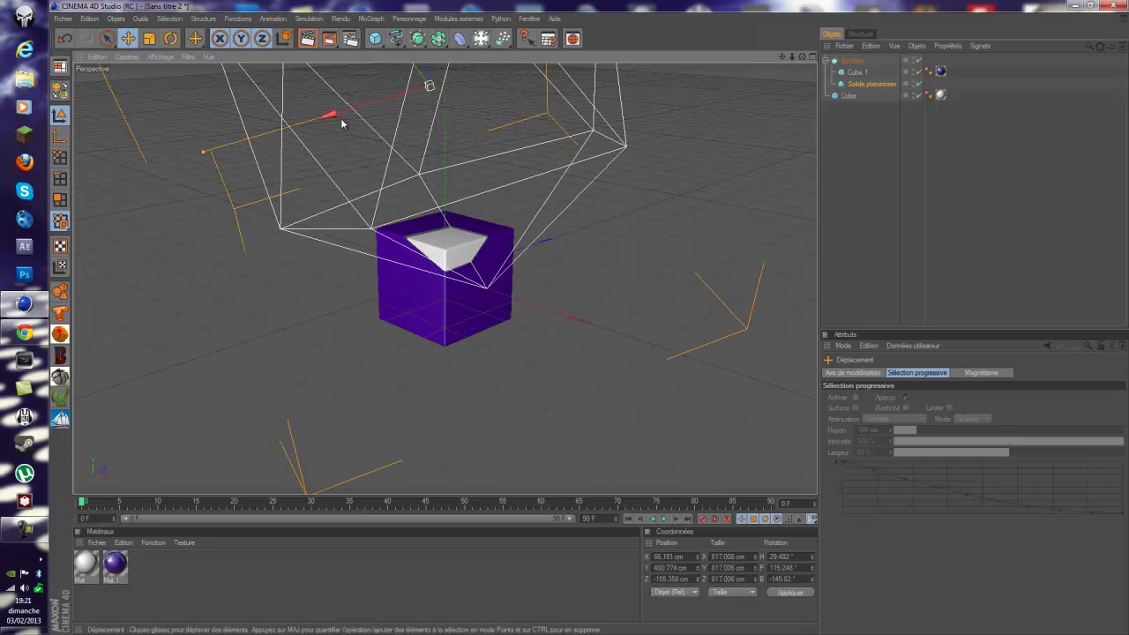
pyautogui.moveTo(337, 117); pyautogui.dragTo(589, 318)
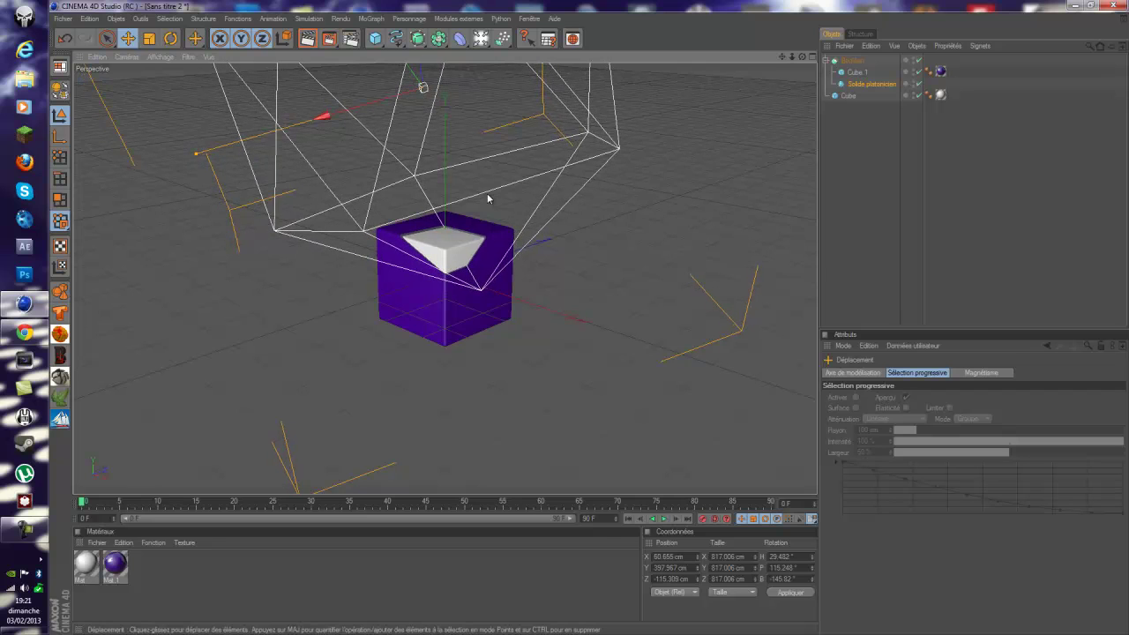
pyautogui.moveTo(487, 193); pyautogui.dragTo(588, 316)
pyautogui.press('r')
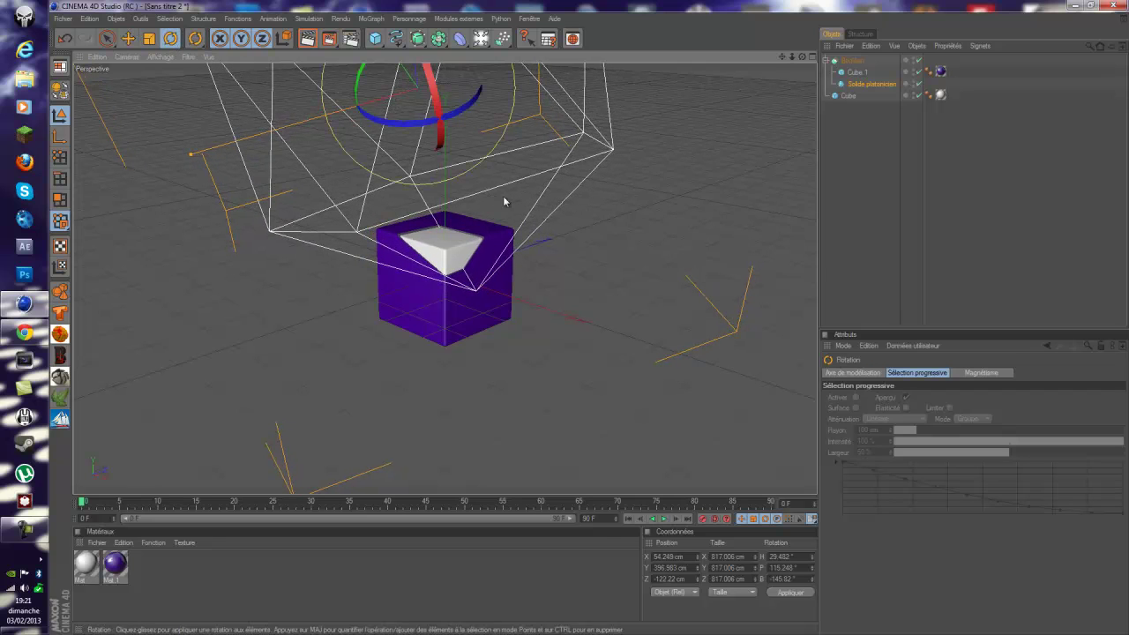
pyautogui.moveTo(413, 125); pyautogui.dragTo(467, 129)
# Step: Align the platonic solid with the cube's front corner and lower it to about X -27.4, Y 32.5, Z 30.4 cm
pyautogui.click(130, 38)
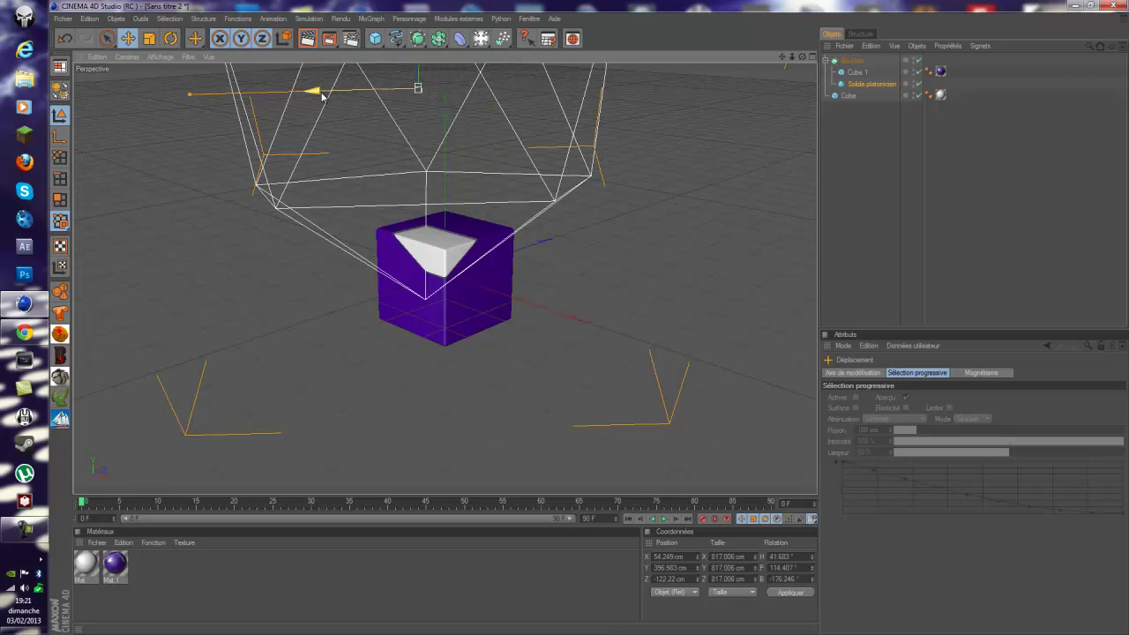
pyautogui.moveTo(319, 94); pyautogui.dragTo(341, 93)
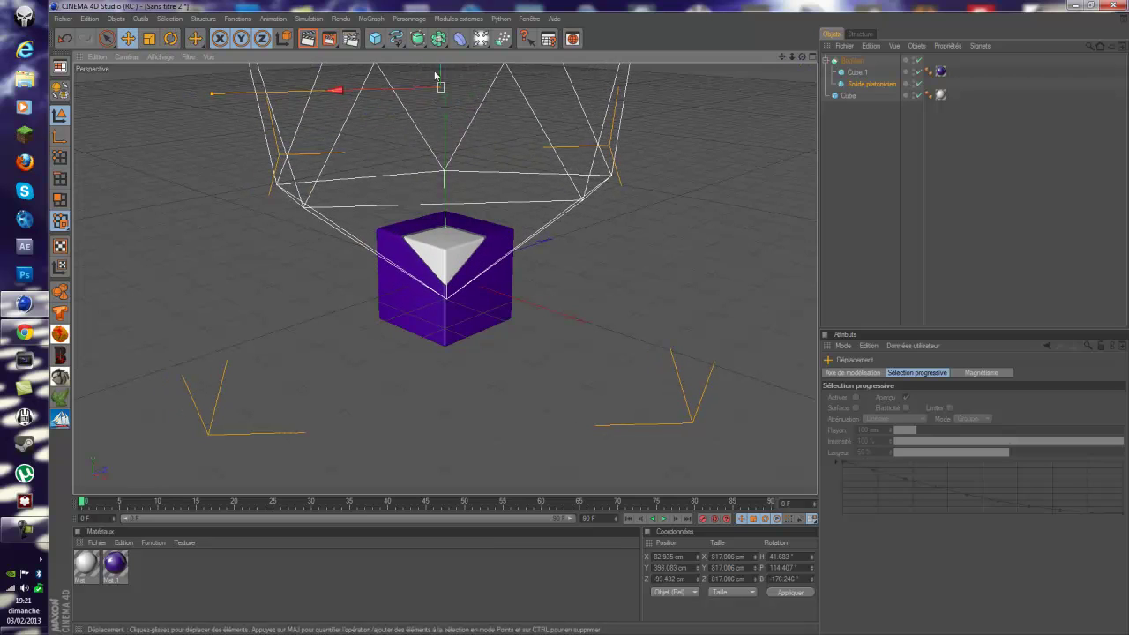
pyautogui.scroll(-2, 440, 82)
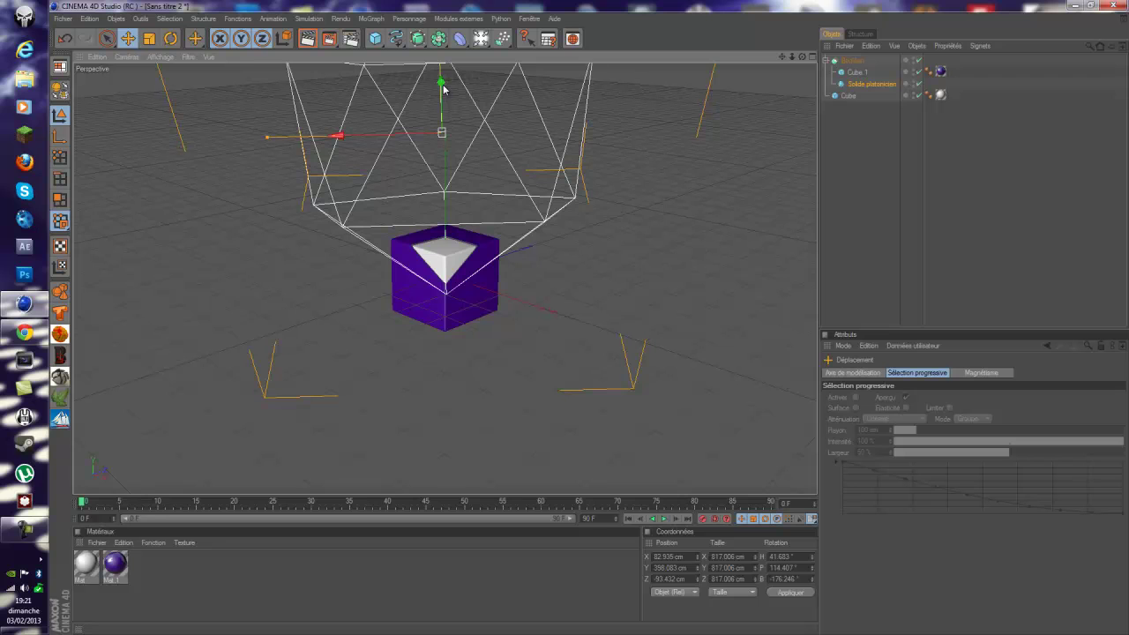
pyautogui.moveTo(439, 84); pyautogui.dragTo(443, 175)
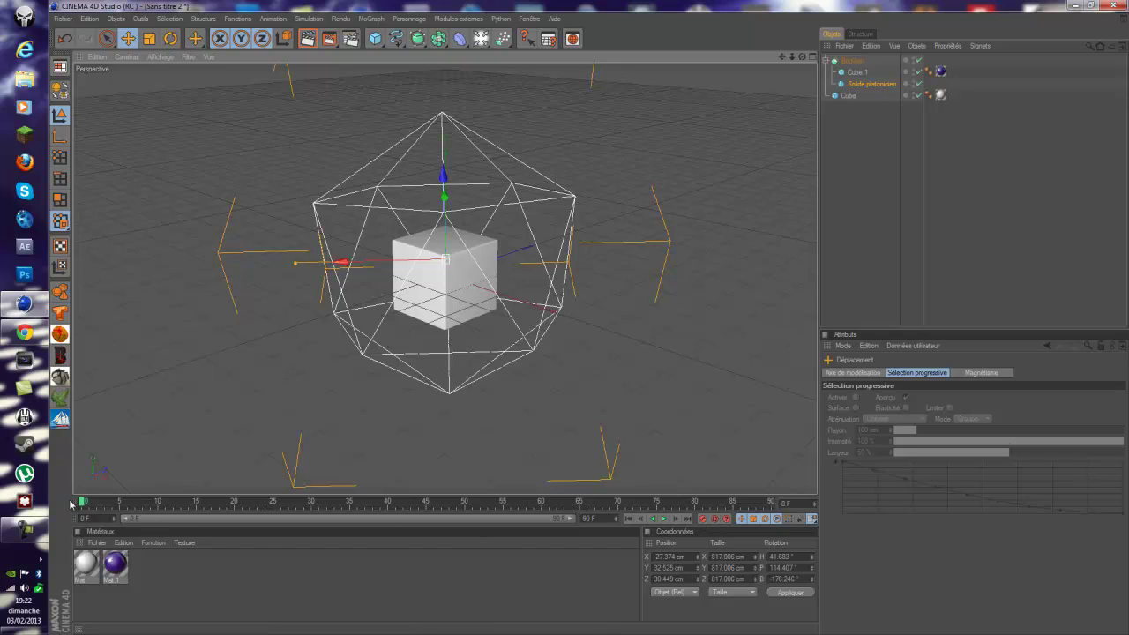
# Step: Try to animate the platonic solid rising between frames 0 and 70 to about X 108.6, Y 483.2, Z -122.3 cm, and play it back
pyautogui.moveTo(85, 506); pyautogui.dragTo(116, 514)
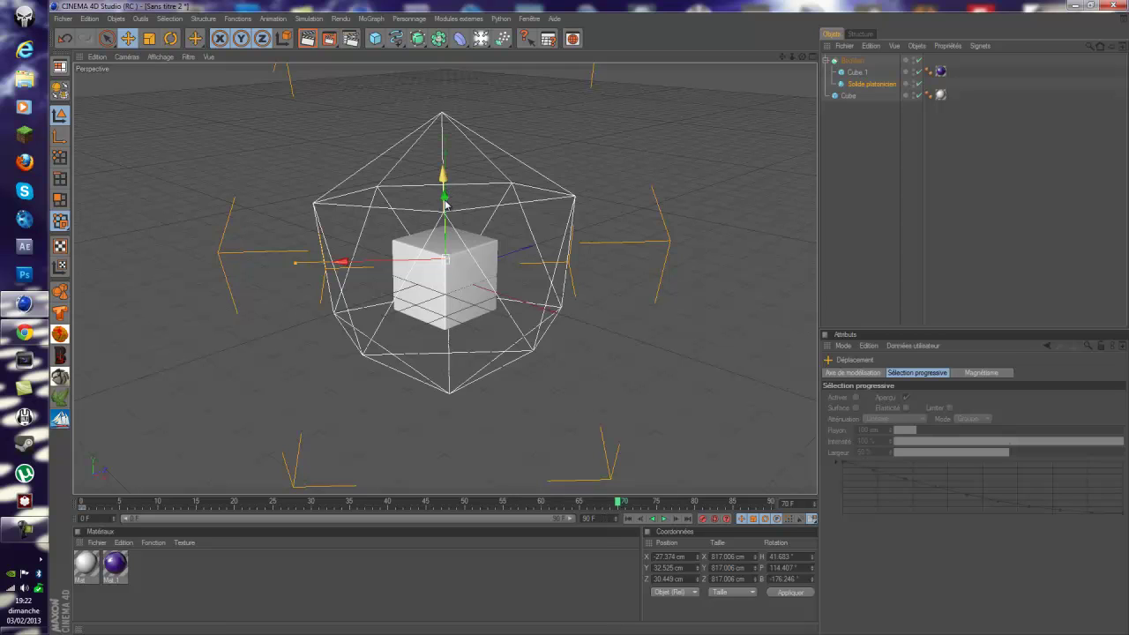
pyautogui.moveTo(442, 185); pyautogui.dragTo(440, 110)
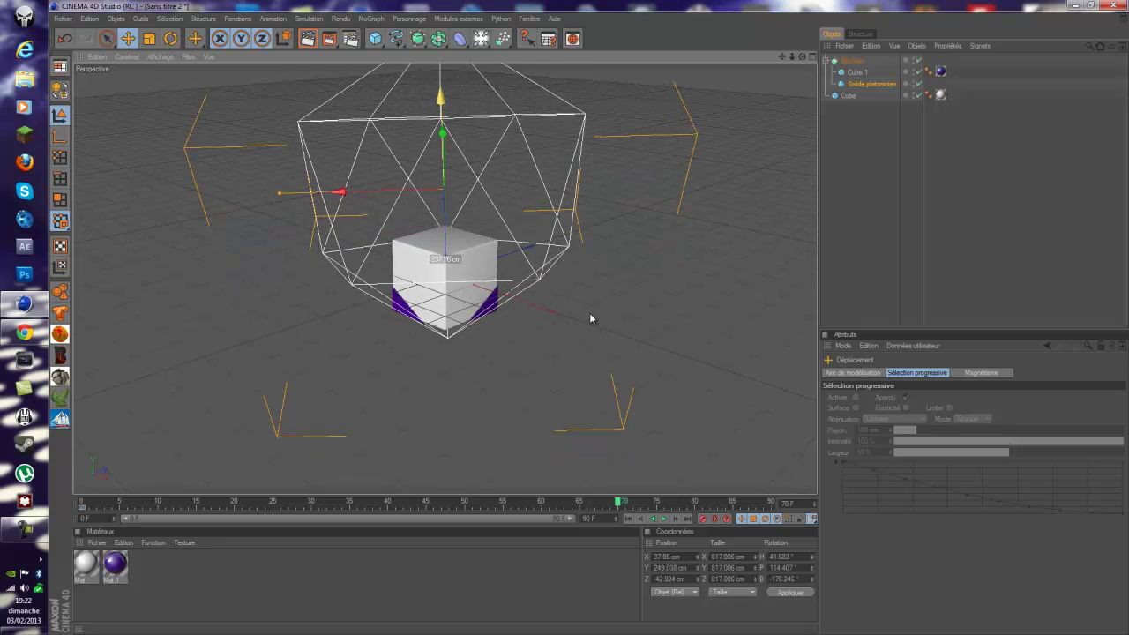
pyautogui.moveTo(591, 318)
pyautogui.mouseDown()
pyautogui.moveTo(593, 334)
pyautogui.moveTo(589, 320)
pyautogui.mouseUp()
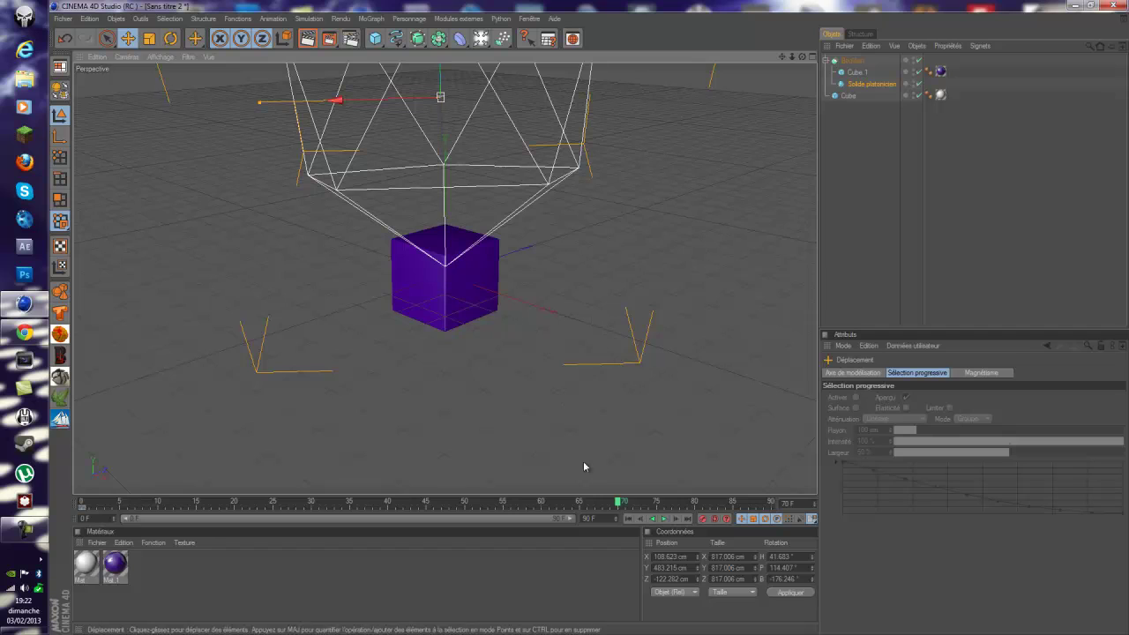
pyautogui.moveTo(617, 502); pyautogui.dragTo(650, 522)
pyautogui.click(629, 520)
pyautogui.click(663, 518)
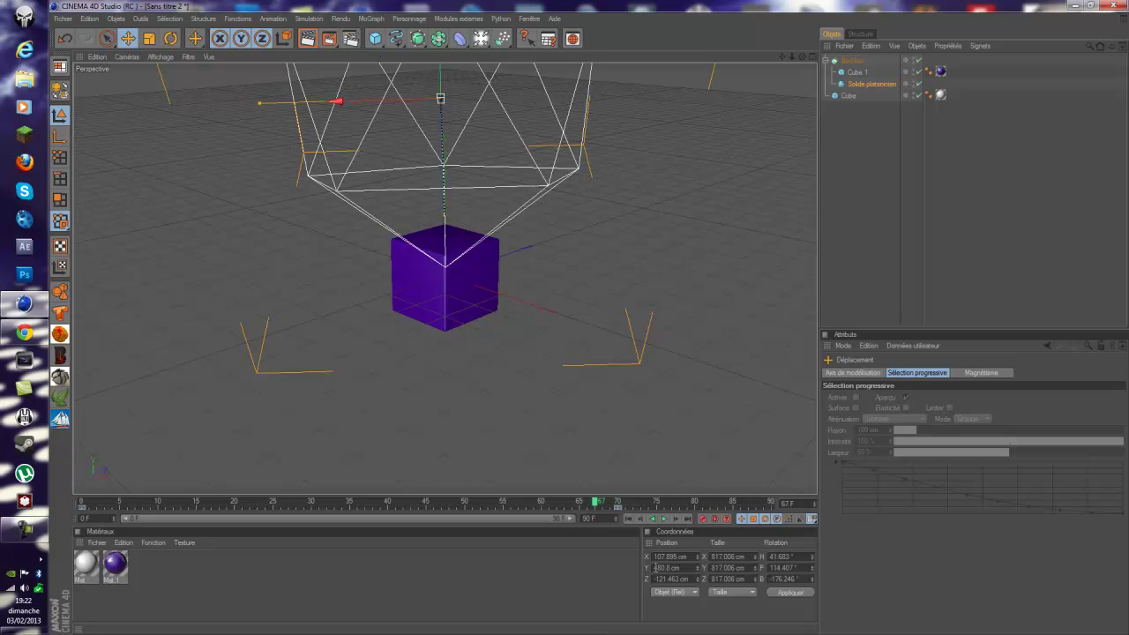
pyautogui.click(628, 518)
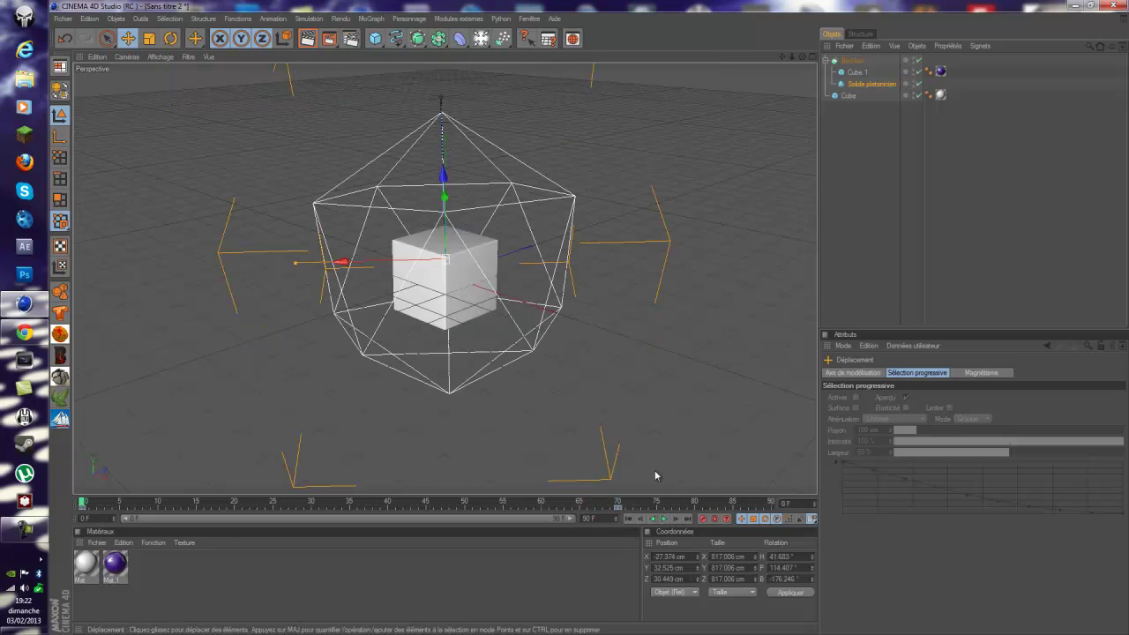
# Step: Keyframe the platonic solid at frame 0, then at frame 70 raised to about X 102.6, Y 463.1, Z -115.5 cm
pyautogui.moveTo(801, 57); pyautogui.dragTo(589, 324)
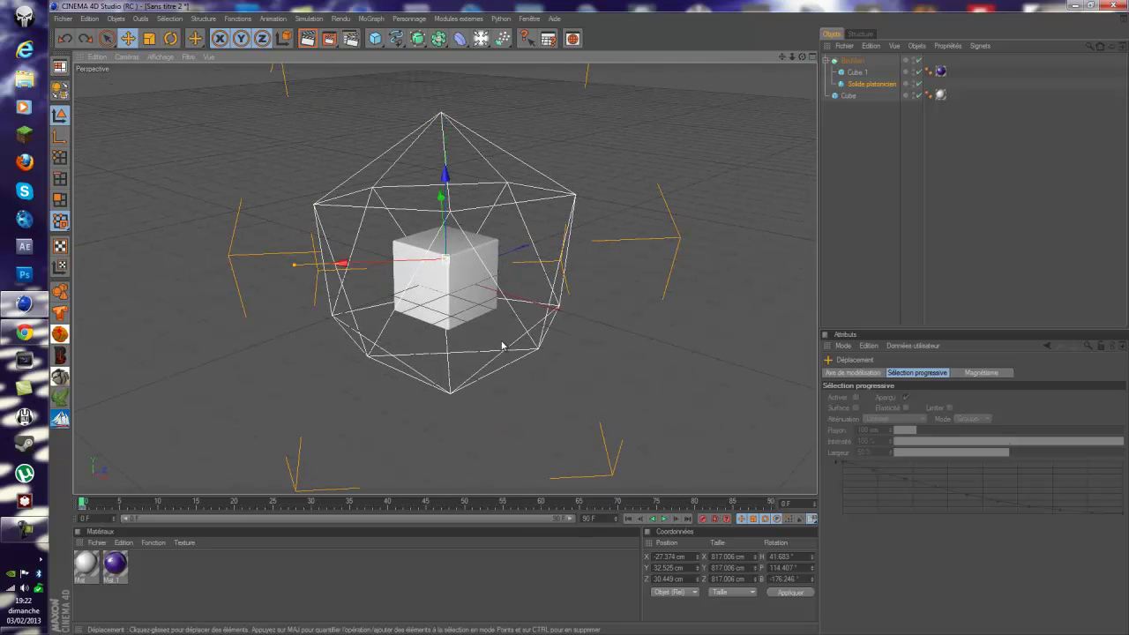
pyautogui.click(619, 502)
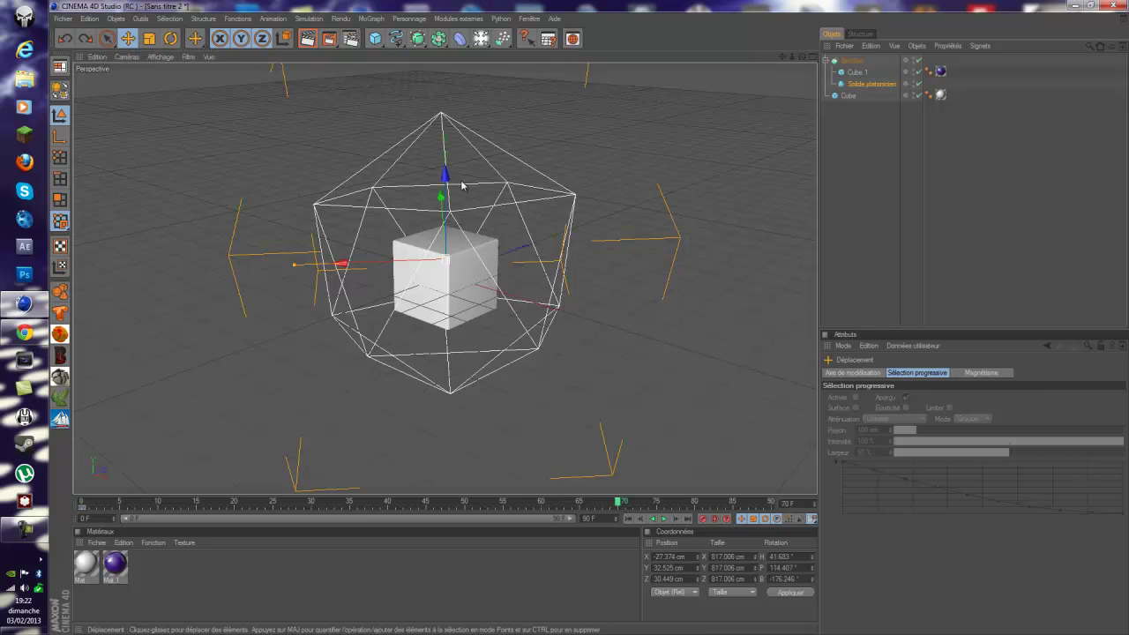
pyautogui.moveTo(801, 58); pyautogui.dragTo(589, 317)
pyautogui.moveTo(443, 173); pyautogui.dragTo(438, 19)
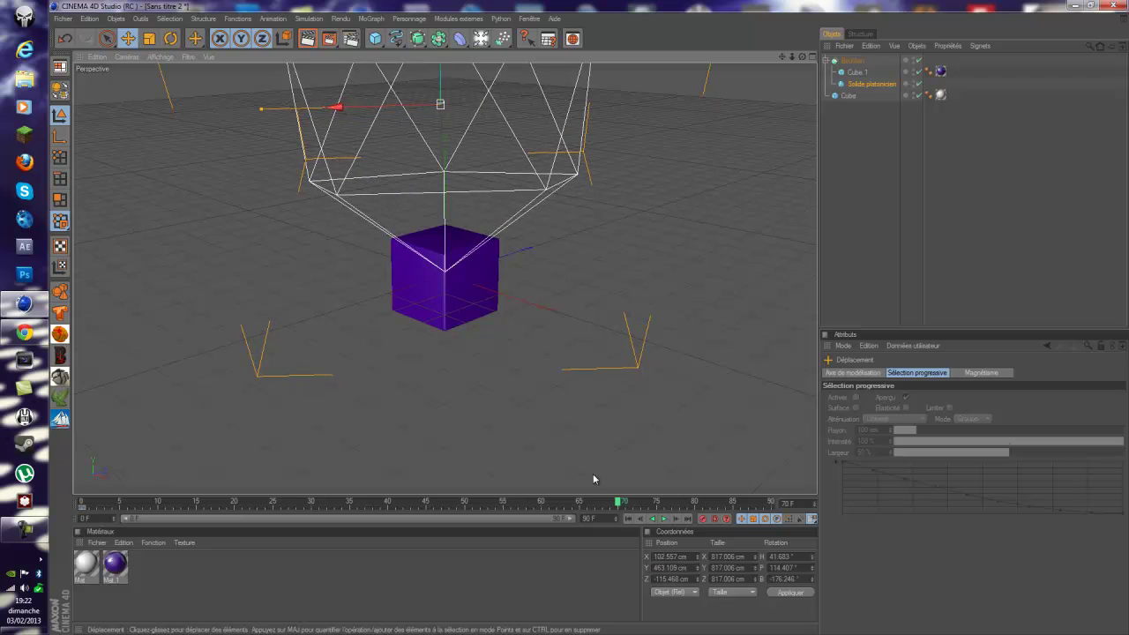
pyautogui.click(703, 518)
pyautogui.click(628, 519)
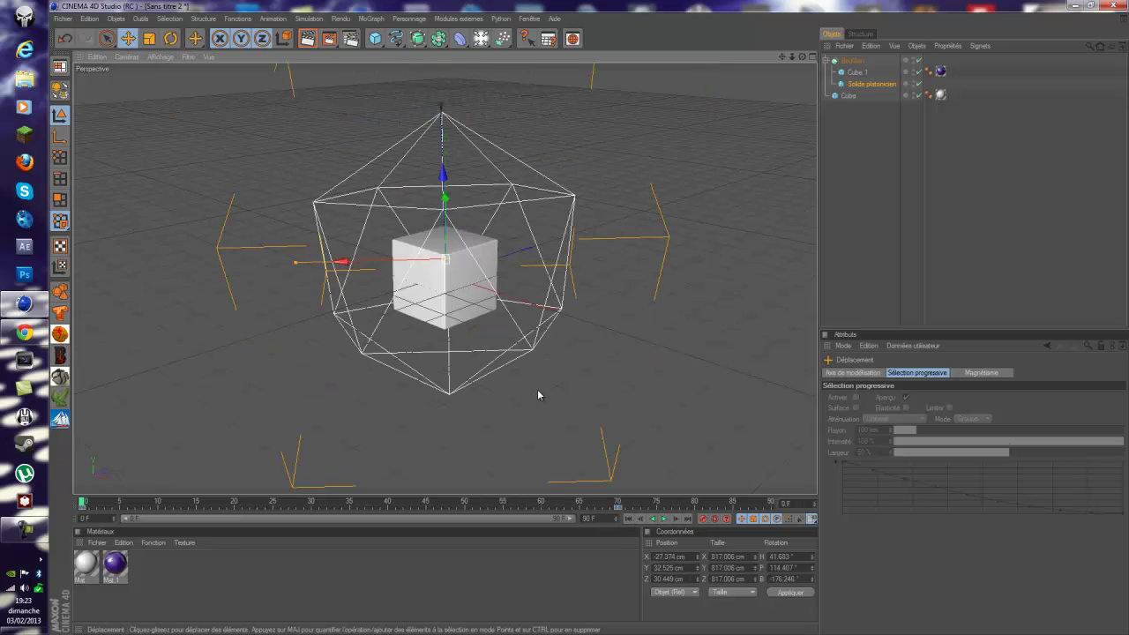
# Step: Frame the cube closely, add a Caméra from that view at frame 0, and look through it
pyautogui.scroll(3, 540, 385)
pyautogui.scroll(5, 545, 379)
pyautogui.moveTo(782, 57); pyautogui.dragTo(591, 322)
pyautogui.click(482, 38)
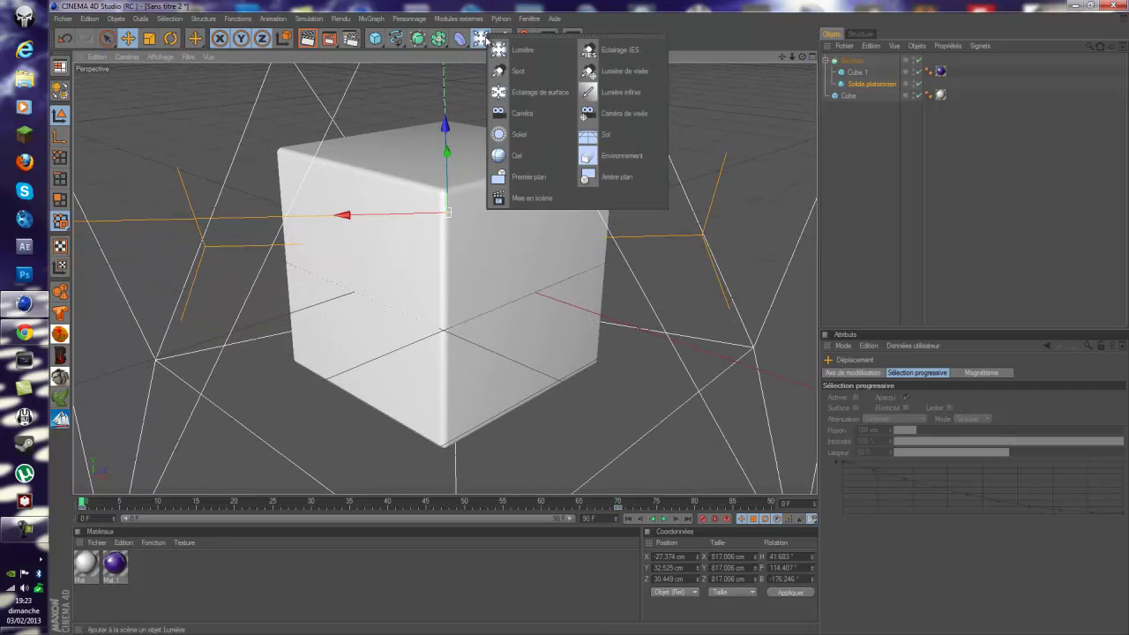
pyautogui.click(529, 113)
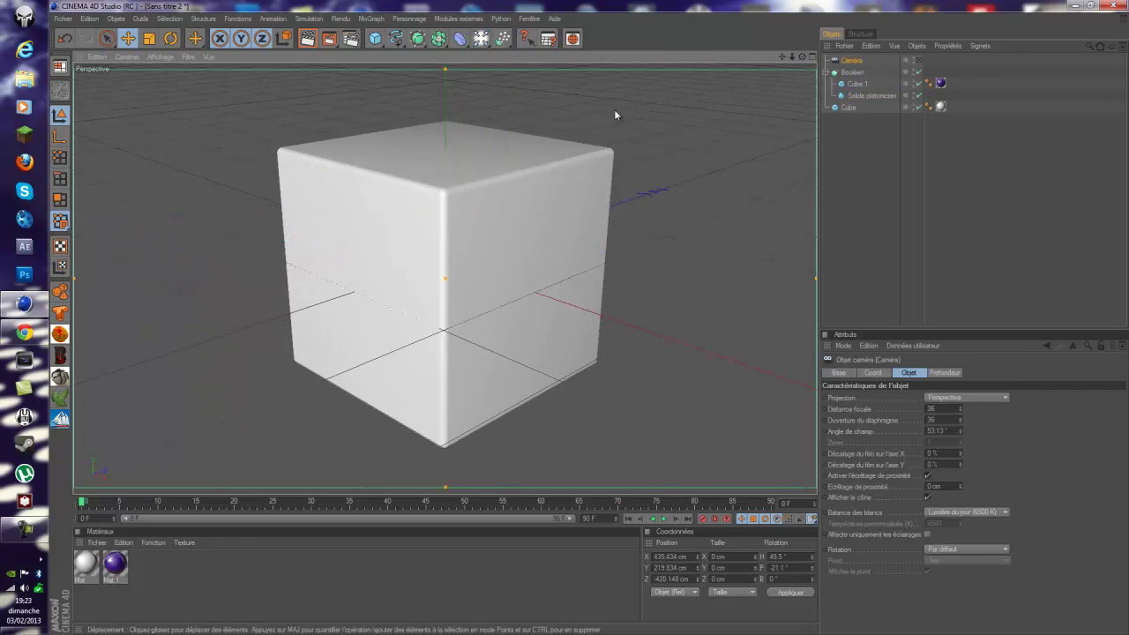
pyautogui.click(919, 62)
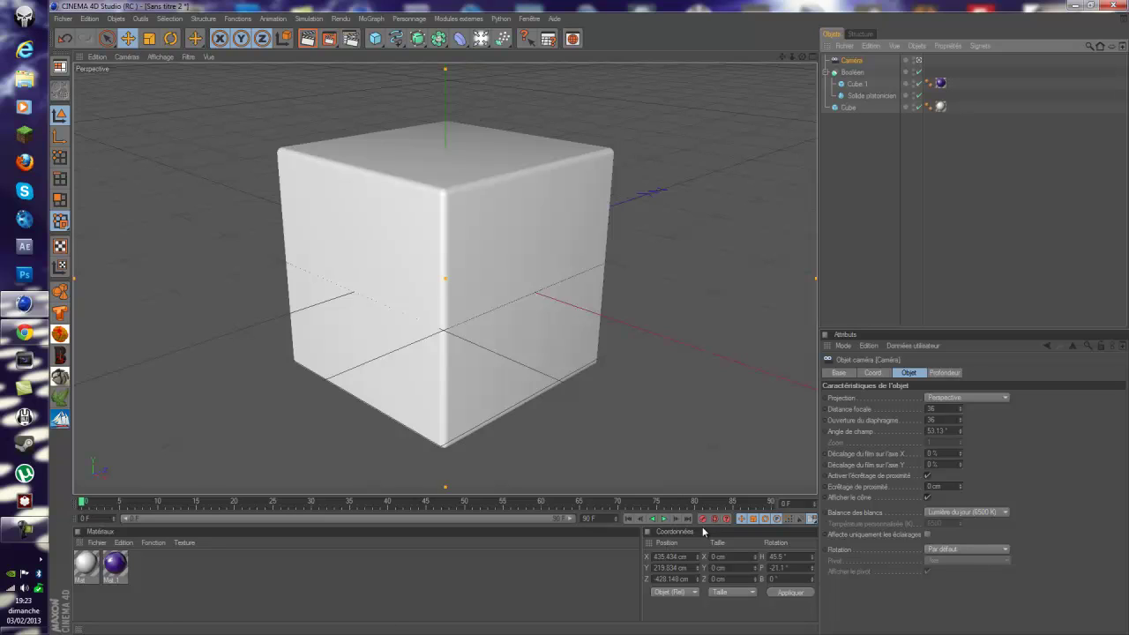
# Step: Animate the camera from frame 0 to frame 70, pulling back to about X 720, Y 374, Z -708 cm, and play the animation
pyautogui.click(619, 503)
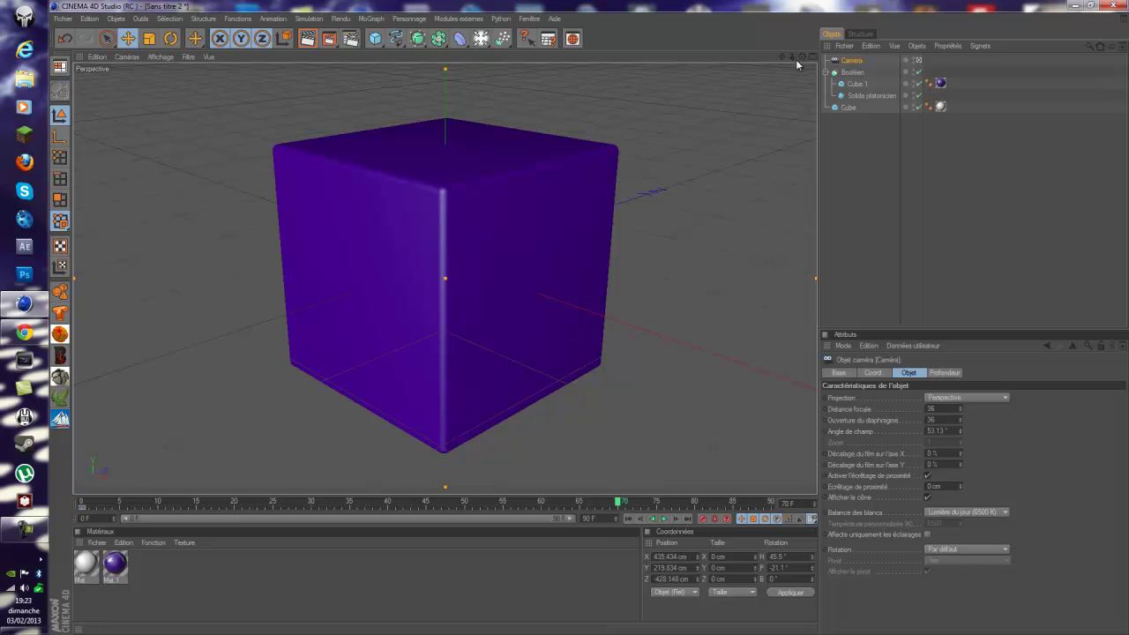
pyautogui.scroll(-6, 584, 318)
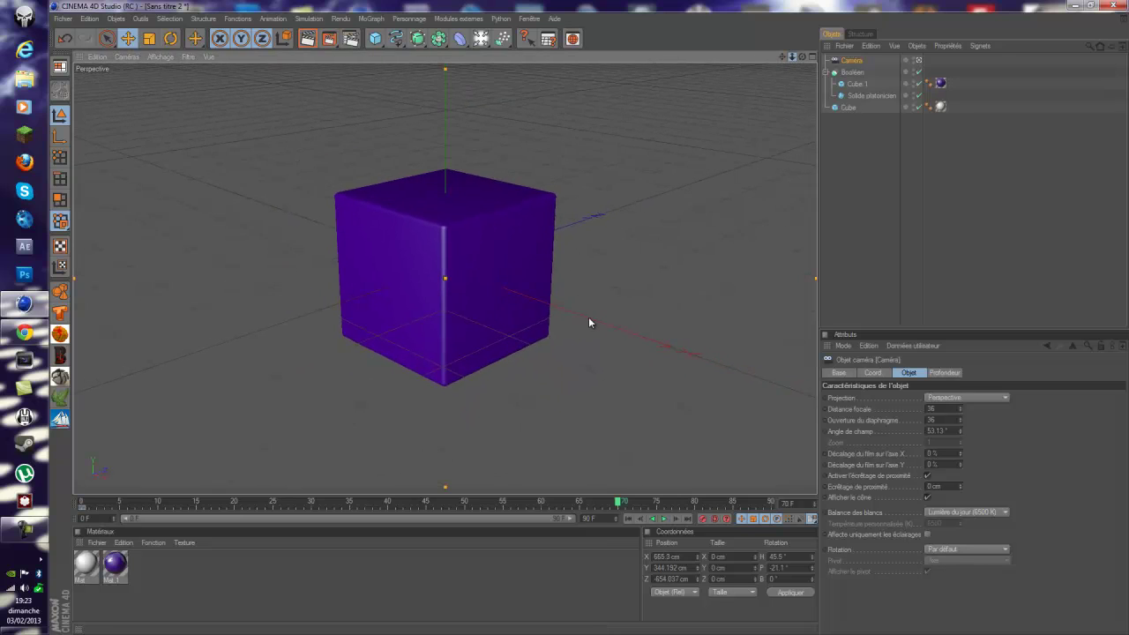
pyautogui.scroll(-2, 589, 317)
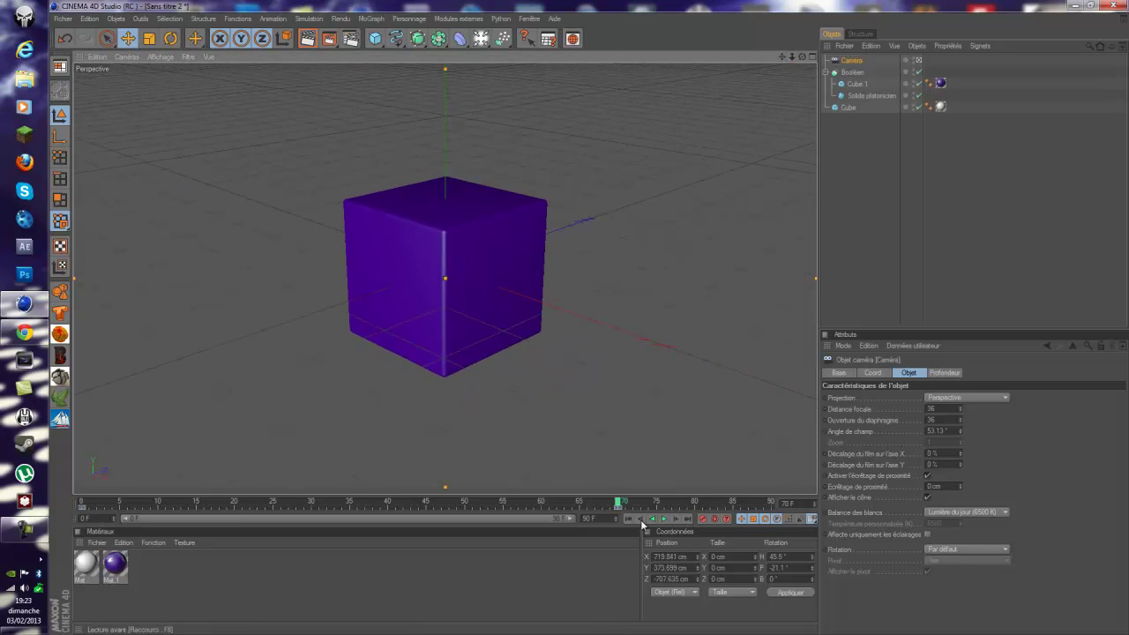
pyautogui.click(664, 518)
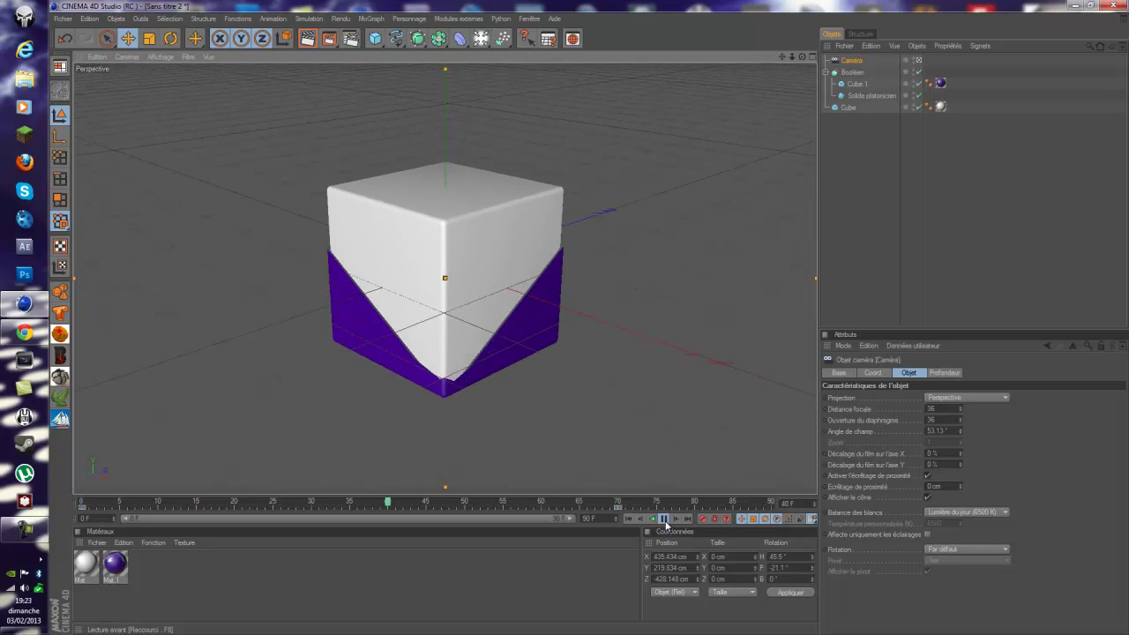
pyautogui.click(662, 519)
pyautogui.click(629, 518)
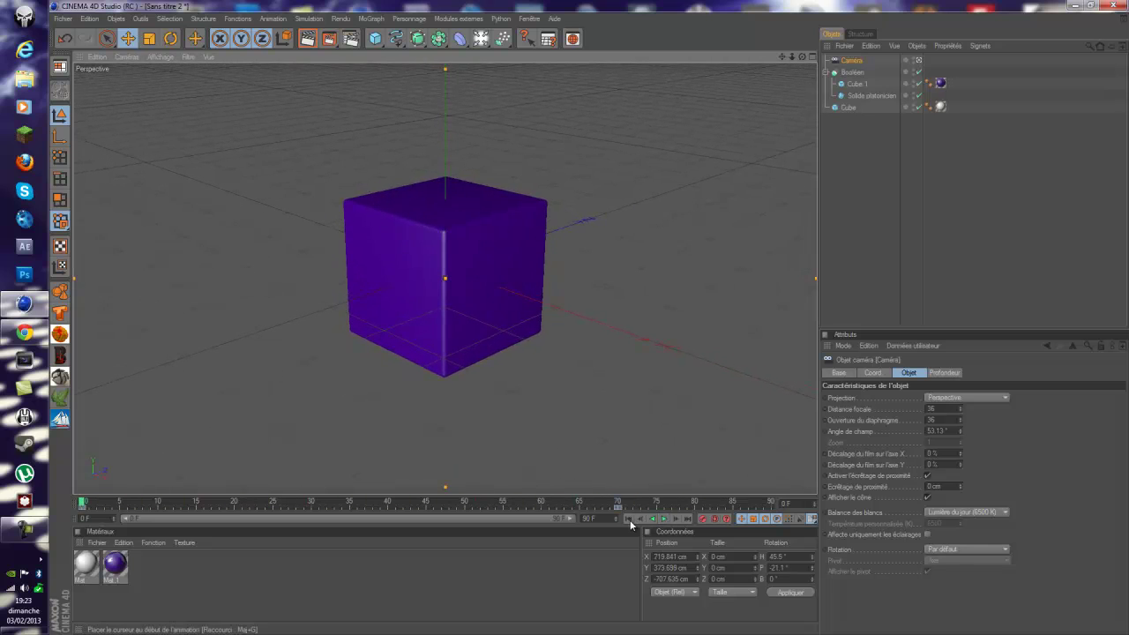
# Step: Examine the objects inside the Booléen and scrub through the animation to check the cube reveal
pyautogui.click(827, 73)
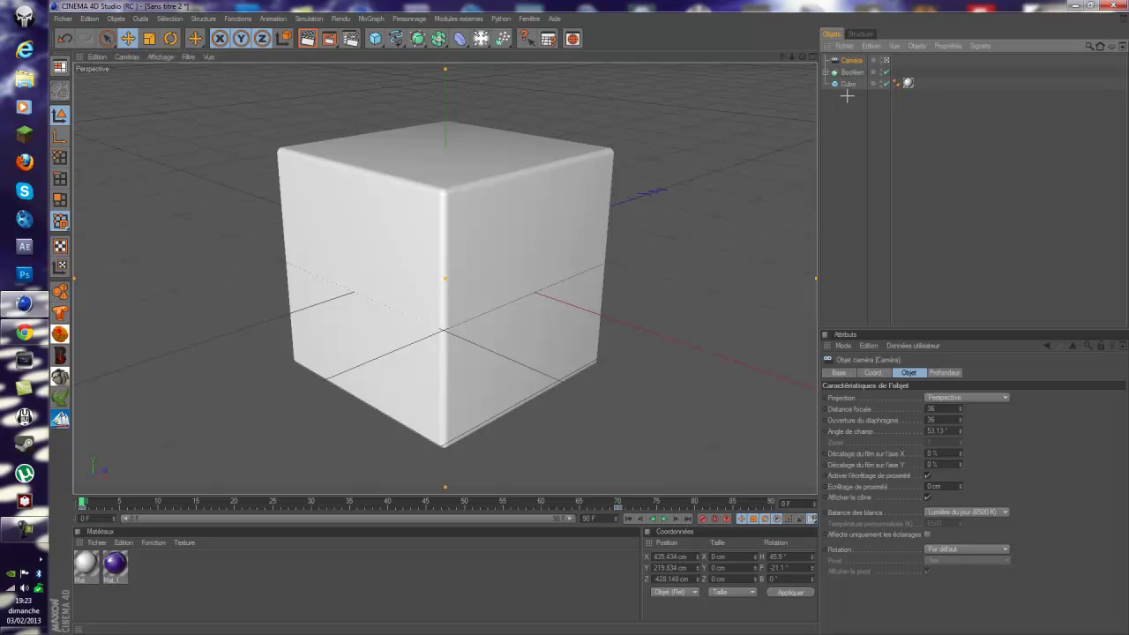
pyautogui.moveTo(853, 68); pyautogui.dragTo(855, 72)
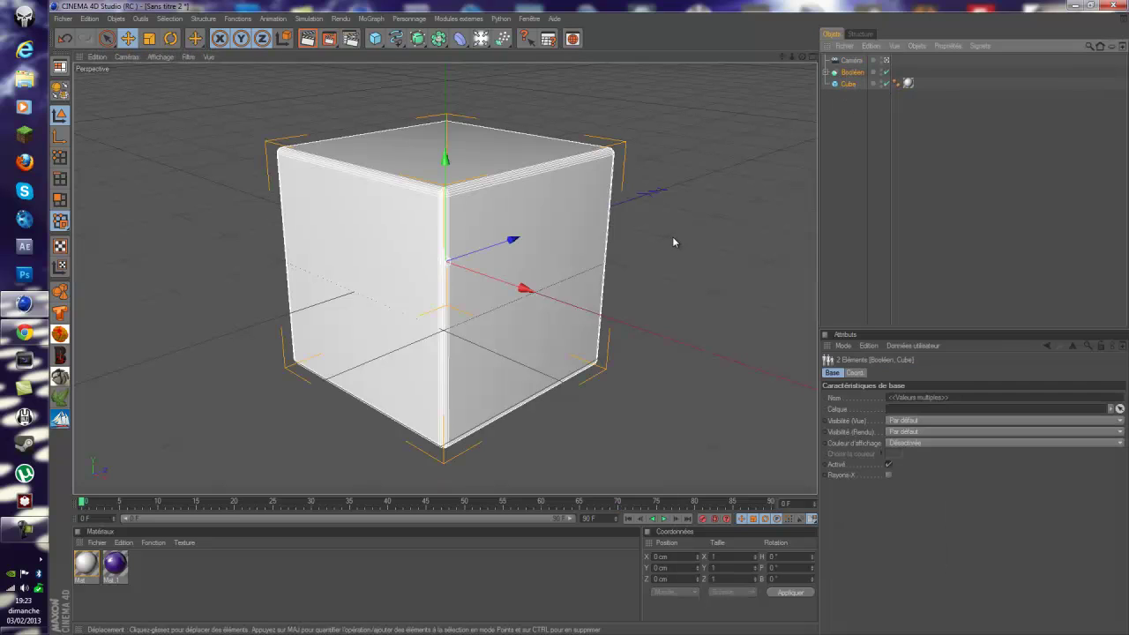
pyautogui.scroll(-5, 670, 231)
pyautogui.click(828, 73)
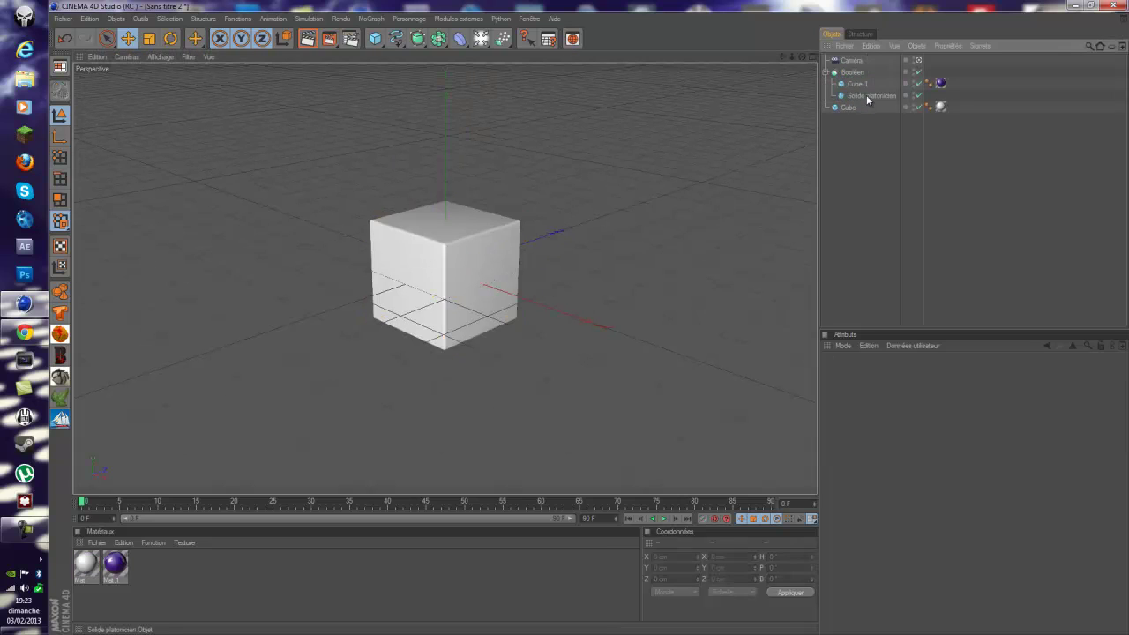
pyautogui.click(868, 96)
pyautogui.click(858, 85)
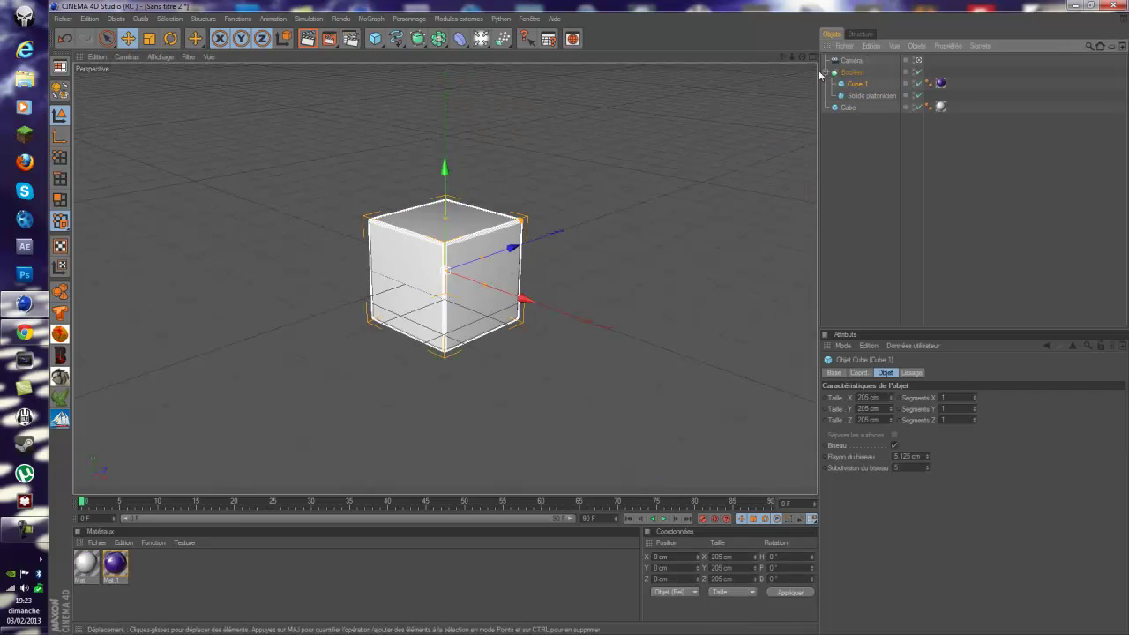
pyautogui.moveTo(366, 504); pyautogui.dragTo(473, 516)
pyautogui.click(629, 519)
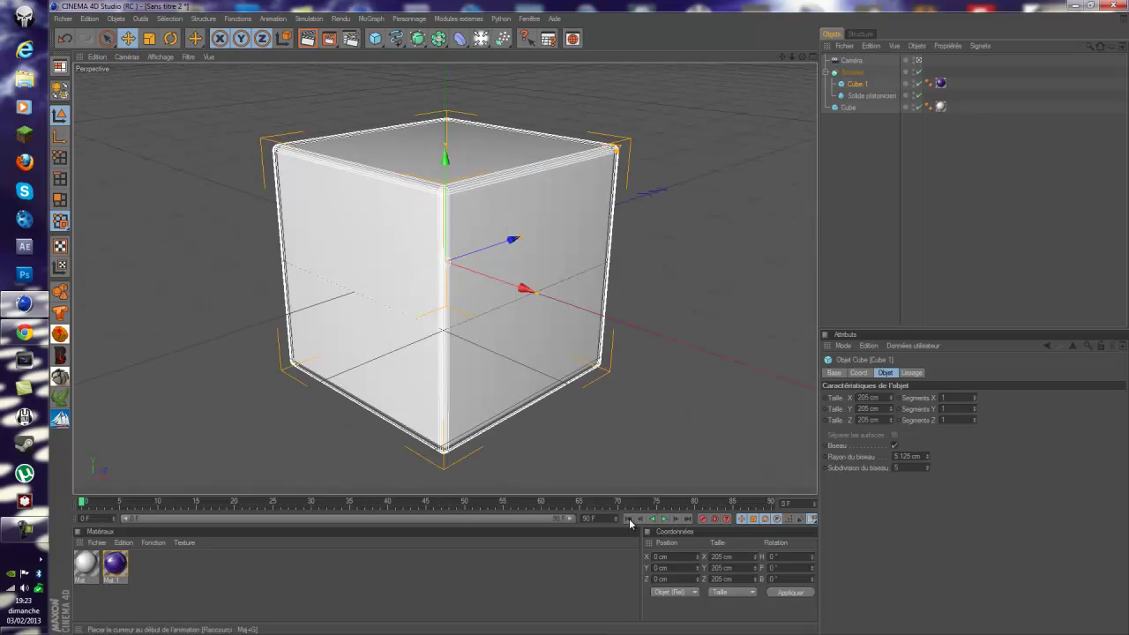
# Step: Group the Booléen and the white Cube together under one null object, leaving the camera outside it
pyautogui.click(826, 73)
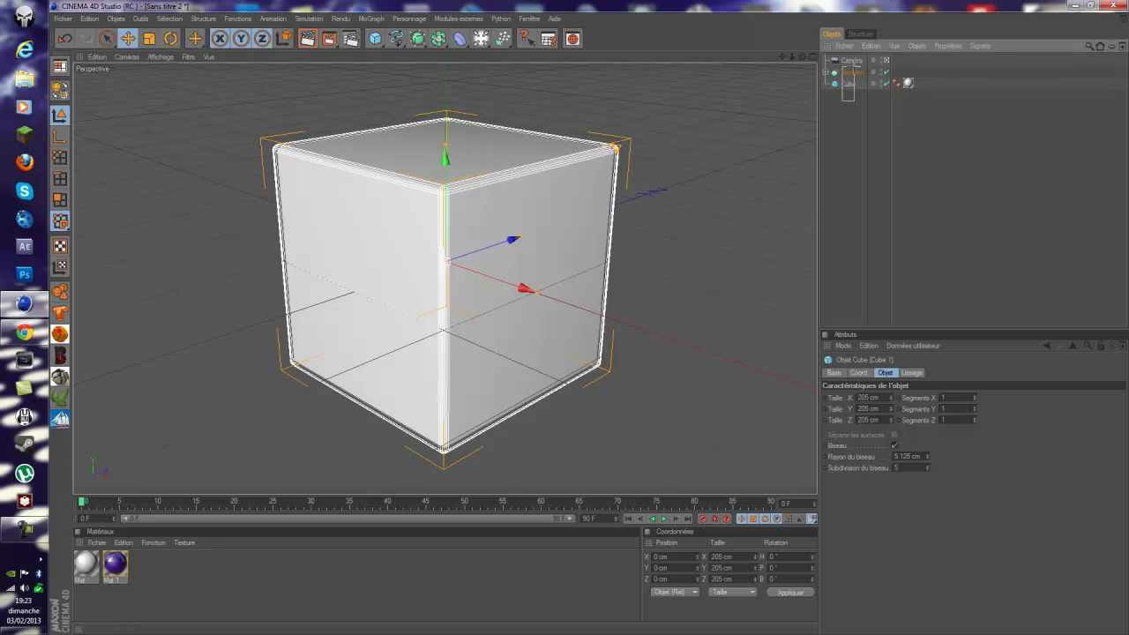
pyautogui.click(847, 151)
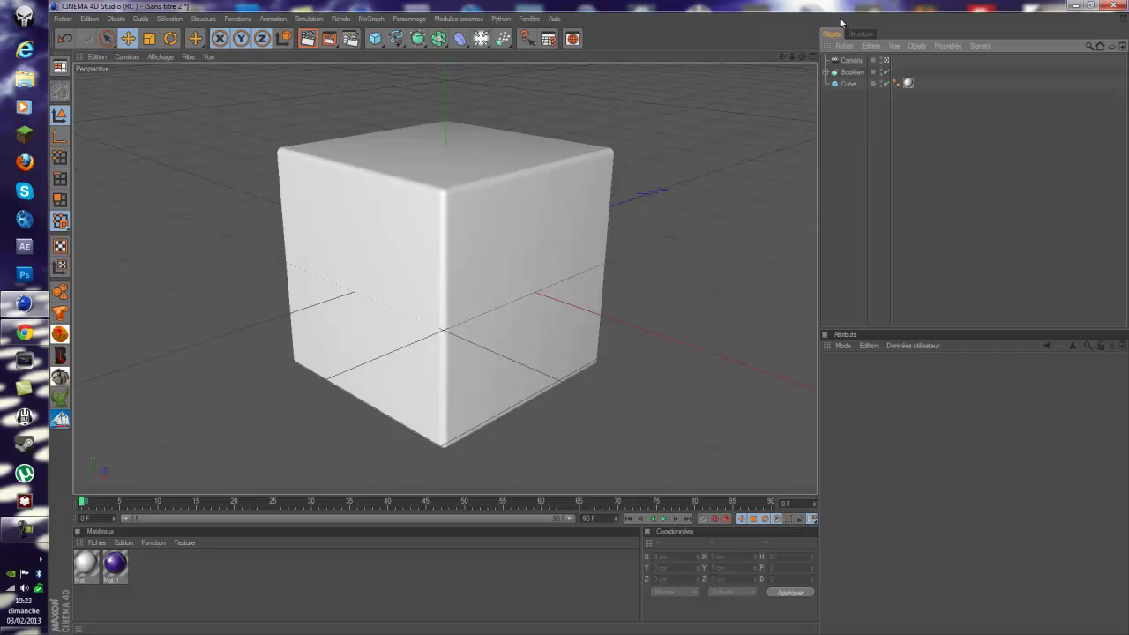
pyautogui.moveTo(851, 67); pyautogui.dragTo(849, 76)
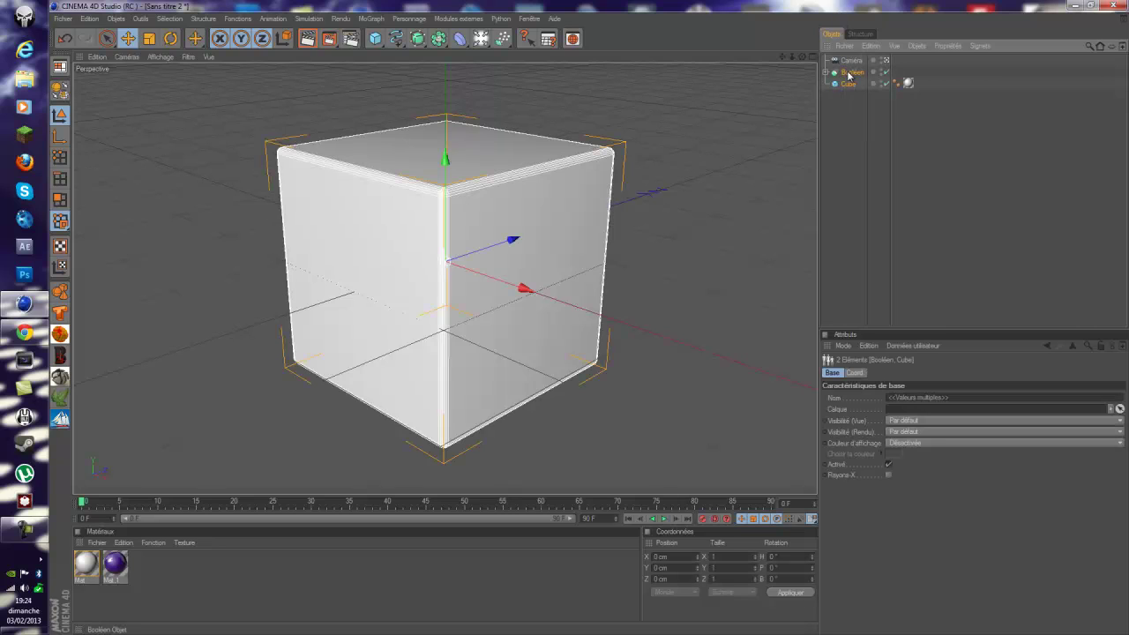
pyautogui.hotkey('alt', 'g')
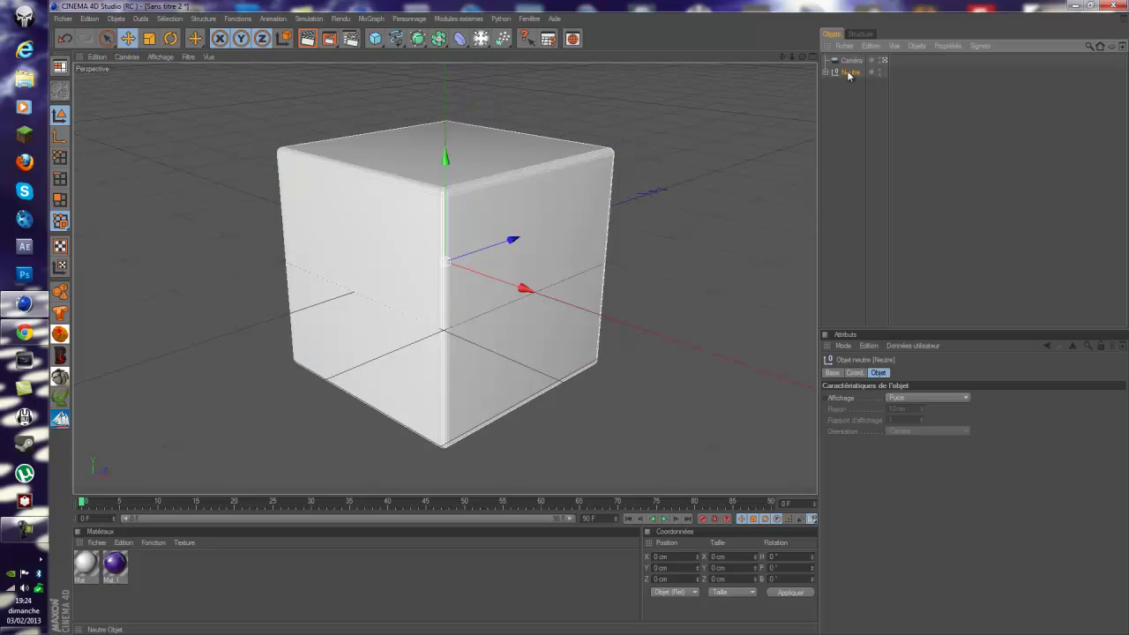
pyautogui.click(826, 72)
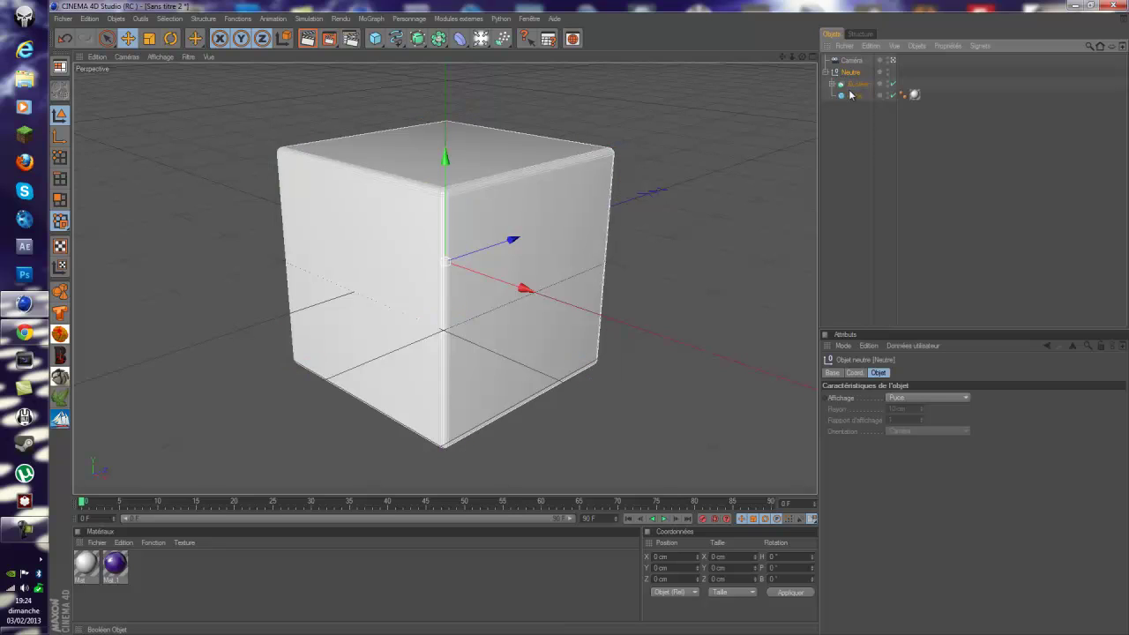
pyautogui.click(826, 72)
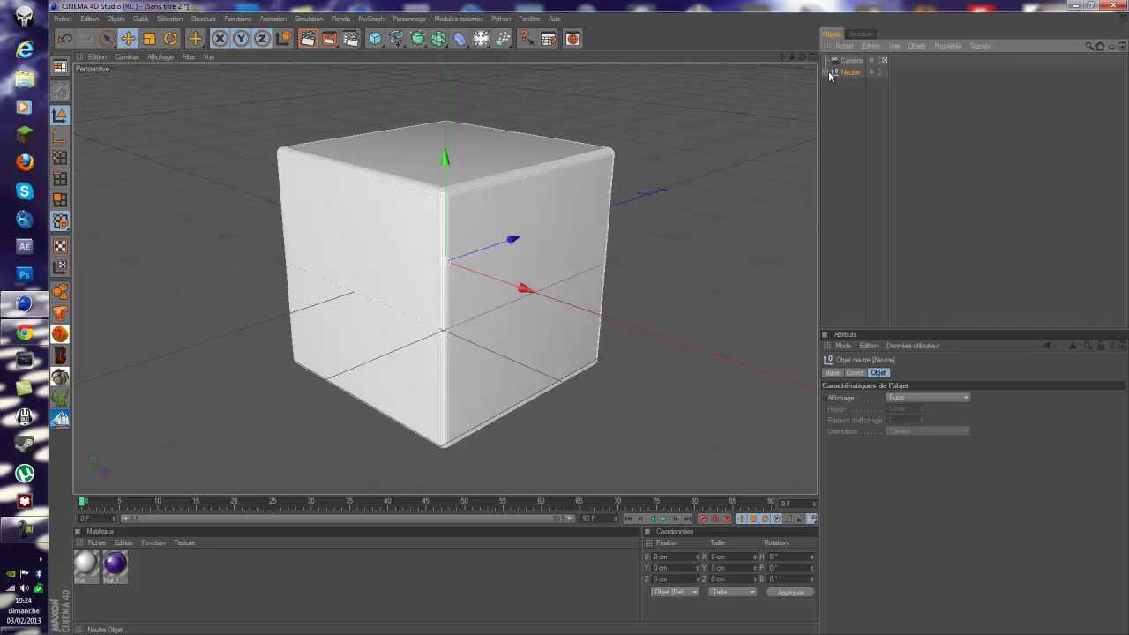
# Step: Rename the new null object as Objet and move the animation to frame 70
pyautogui.doubleClick(852, 71)
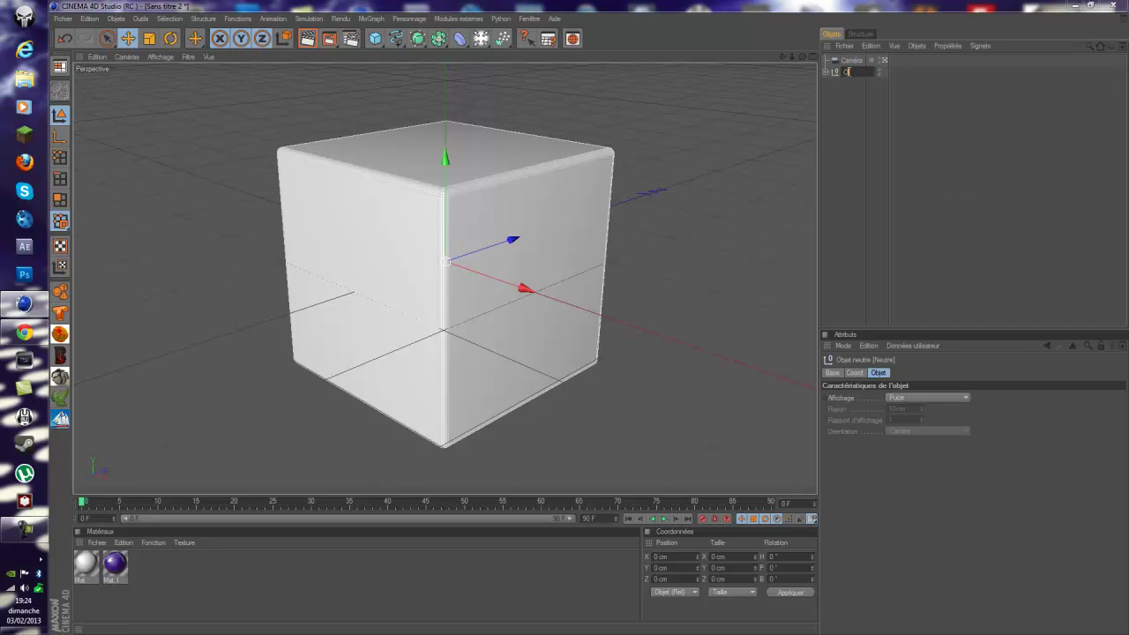
pyautogui.write('Objet')
pyautogui.press('Return')
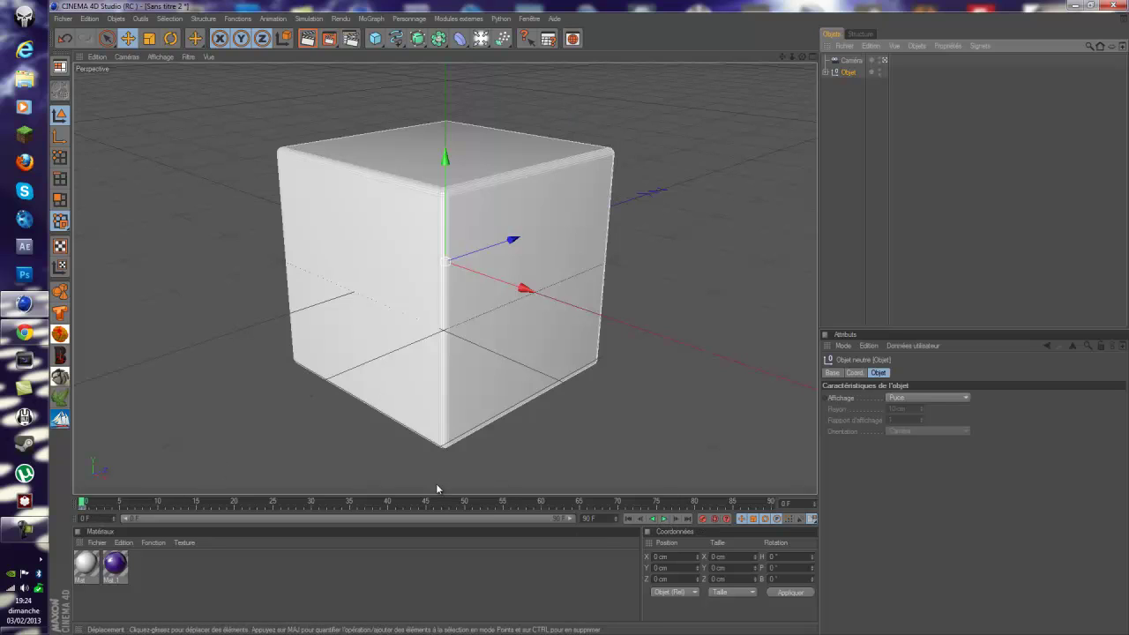
pyautogui.click(617, 503)
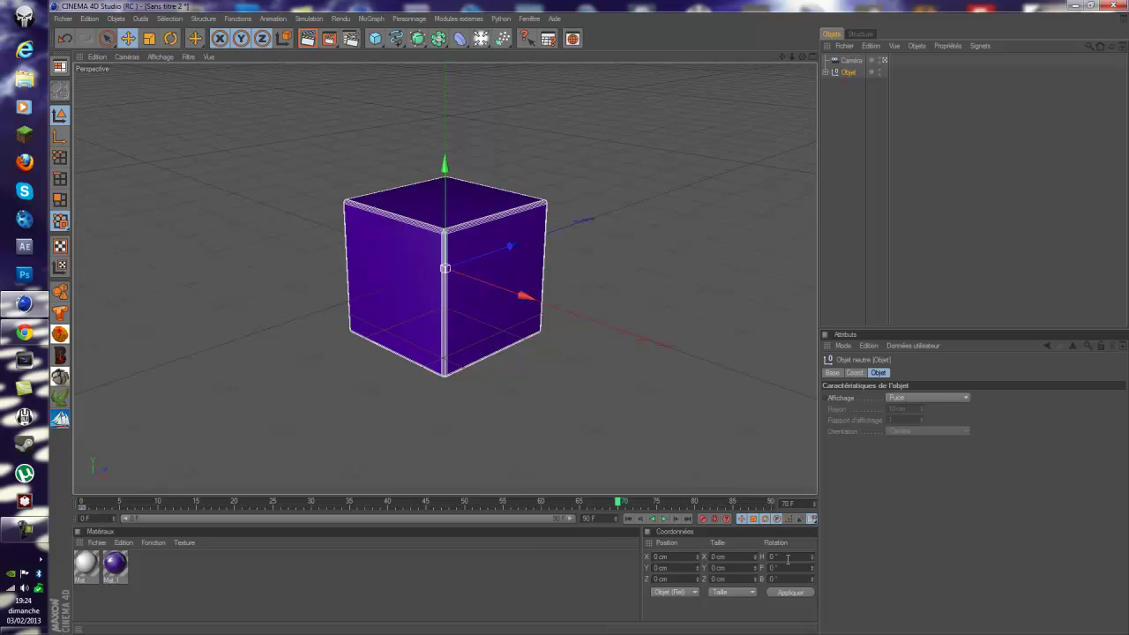
# Step: Try to rotate the Objet null freehand around its axes, undoing the rotations
pyautogui.click(171, 39)
pyautogui.moveTo(440, 230); pyautogui.dragTo(802, 592)
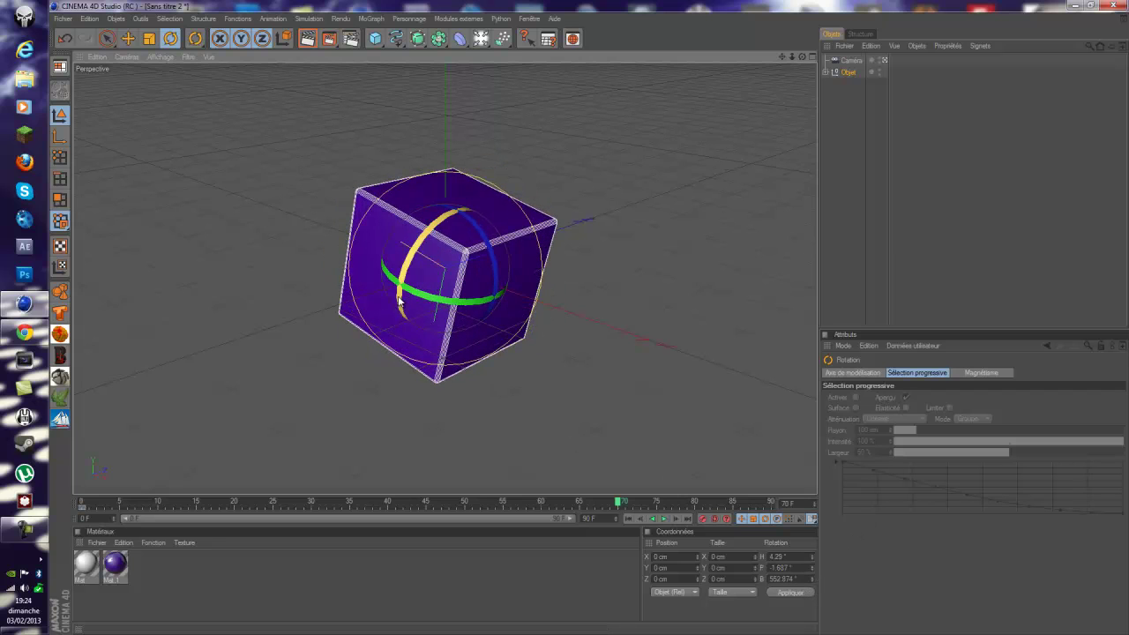
pyautogui.moveTo(410, 300)
pyautogui.mouseDown()
pyautogui.moveTo(399, 315)
pyautogui.moveTo(392, 309)
pyautogui.mouseUp()
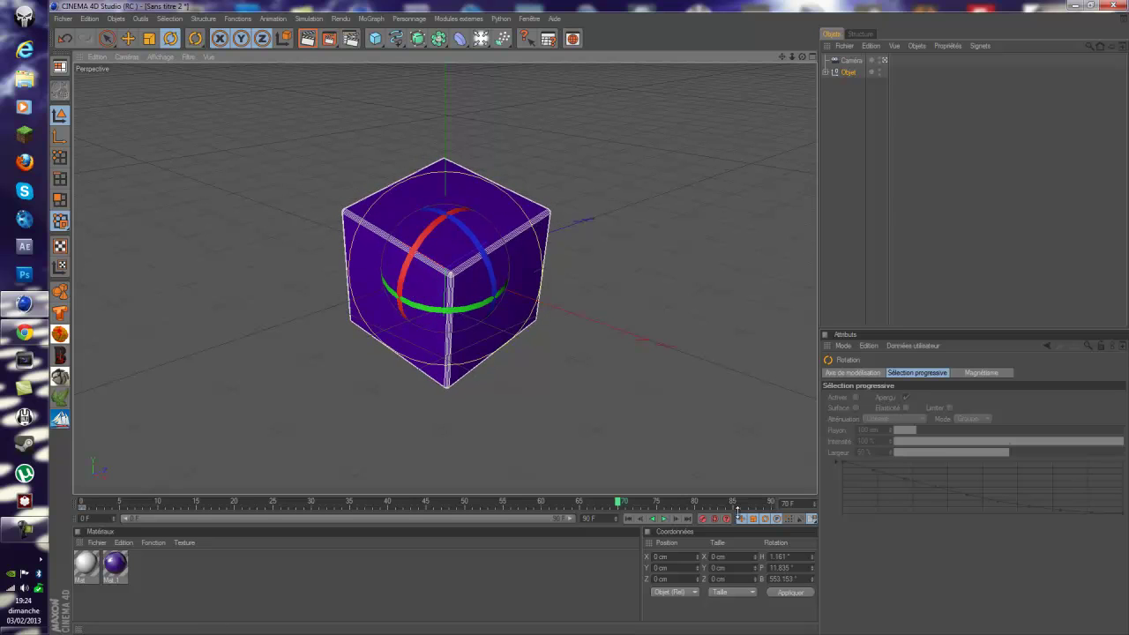
pyautogui.hotkey('ctrl', 'z')
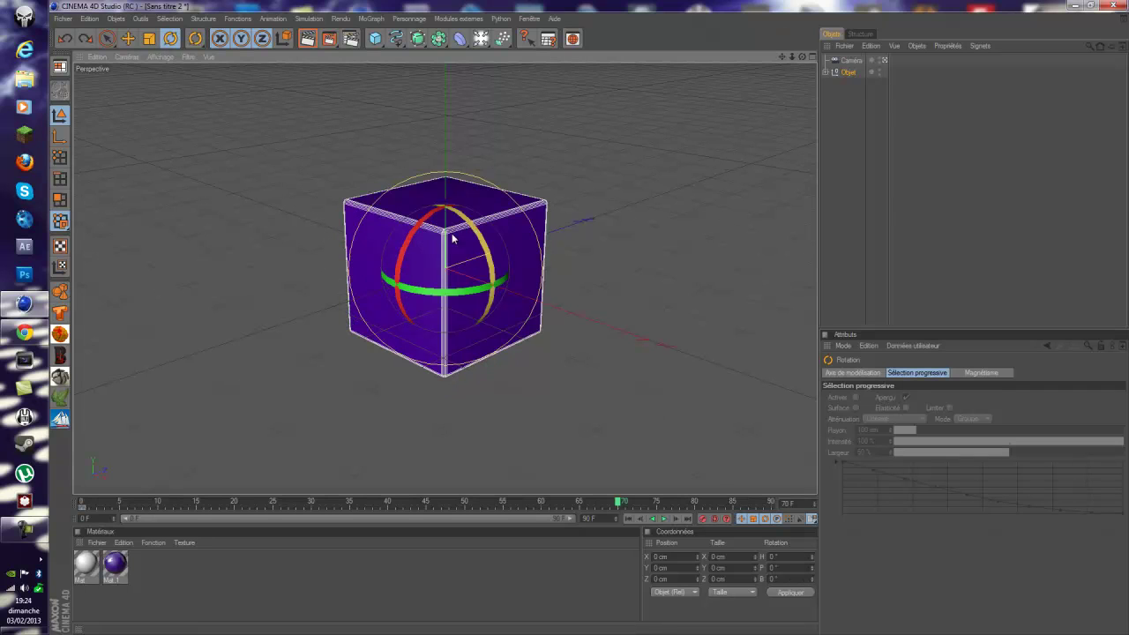
pyautogui.moveTo(483, 291); pyautogui.dragTo(421, 312)
pyautogui.hotkey('ctrl', 'z')
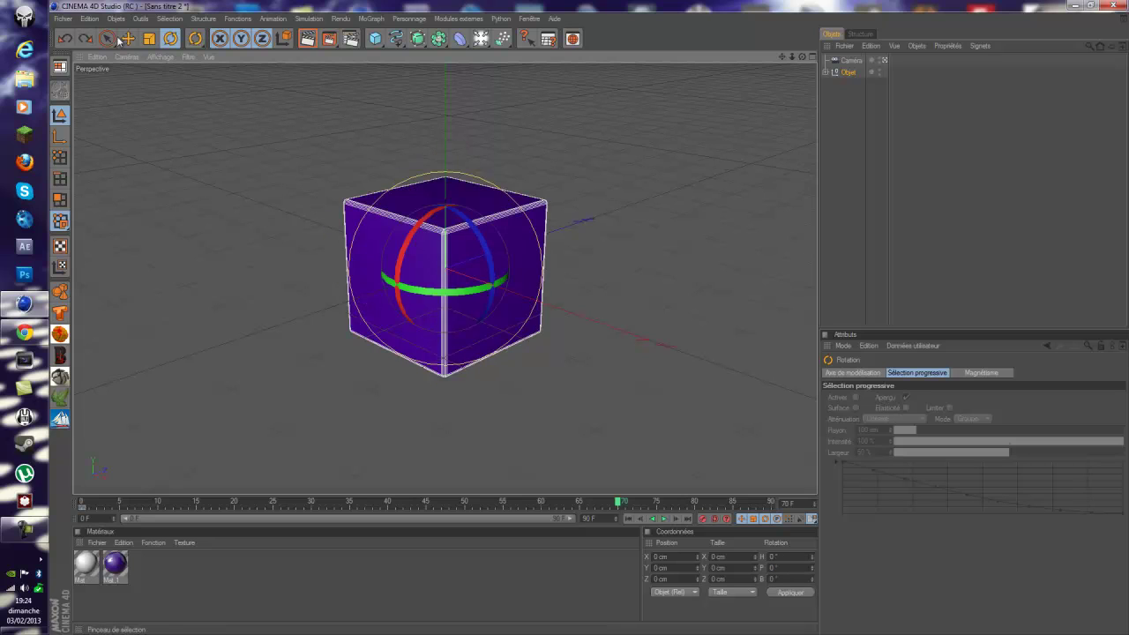
# Step: Set the Objet null's H, P and B rotation to 180° at frame 70 and play the animation from the start
pyautogui.press('e')
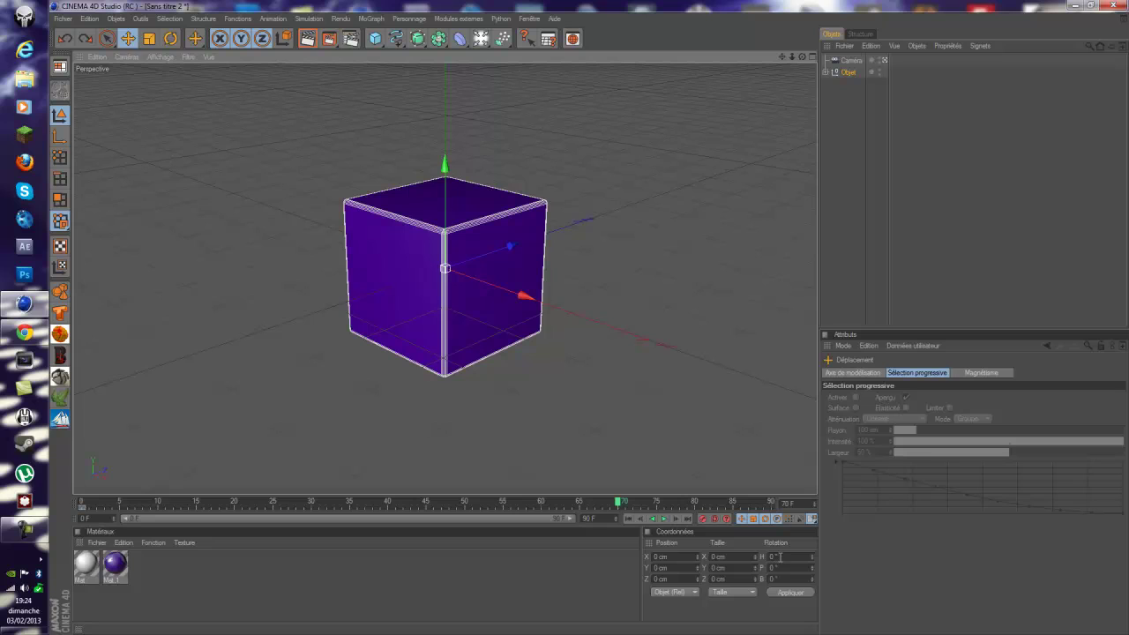
pyautogui.click(787, 556)
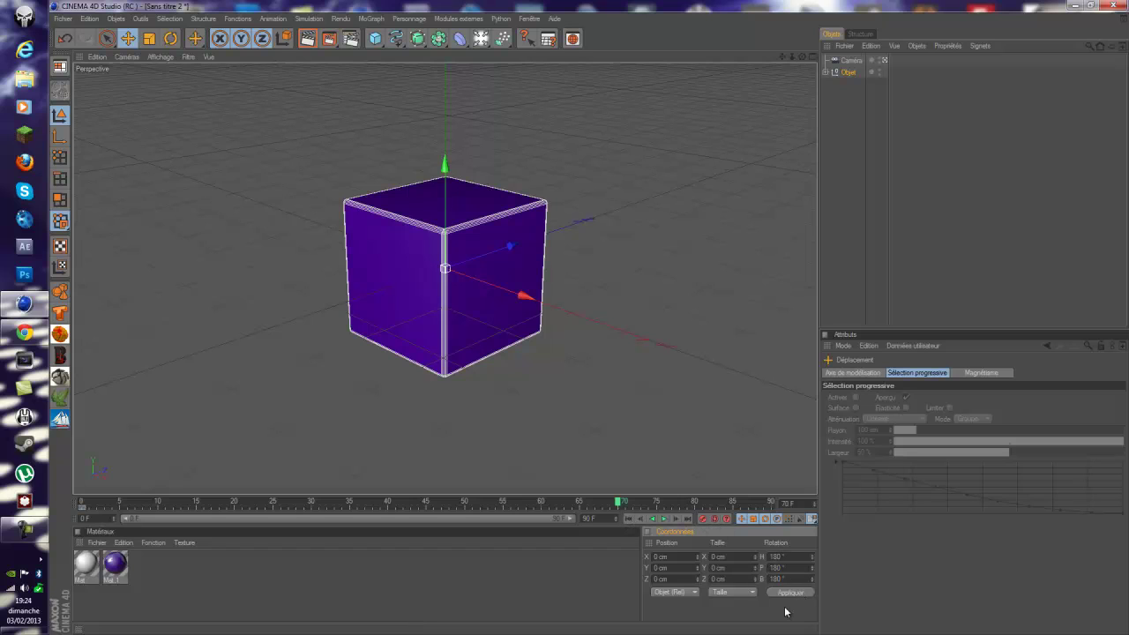
pyautogui.click(628, 519)
pyautogui.click(664, 518)
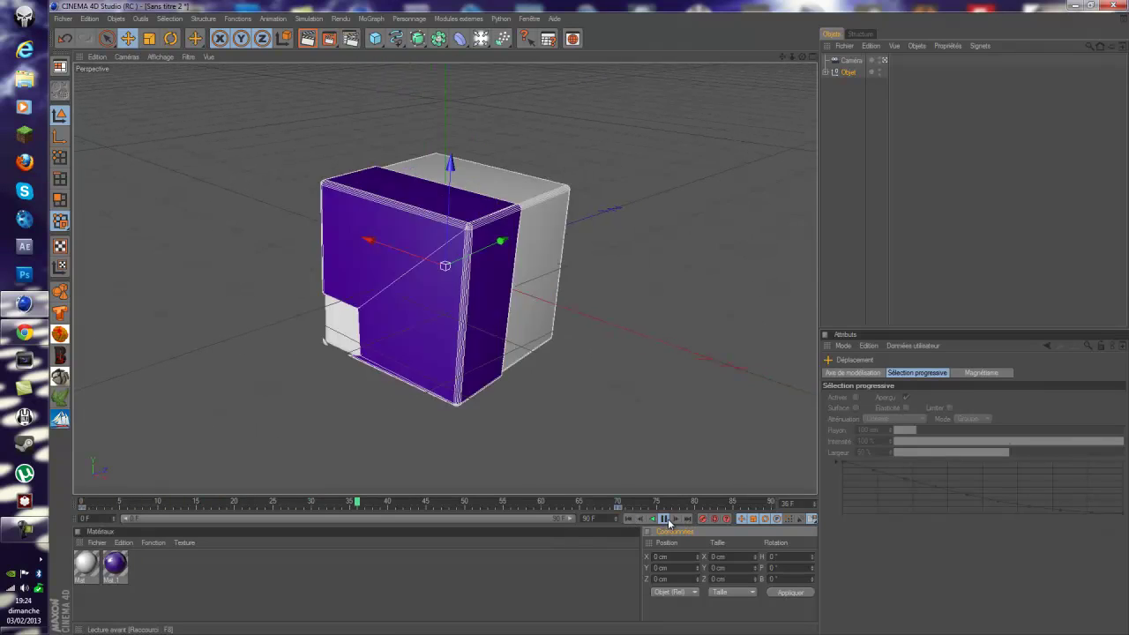
pyautogui.click(627, 518)
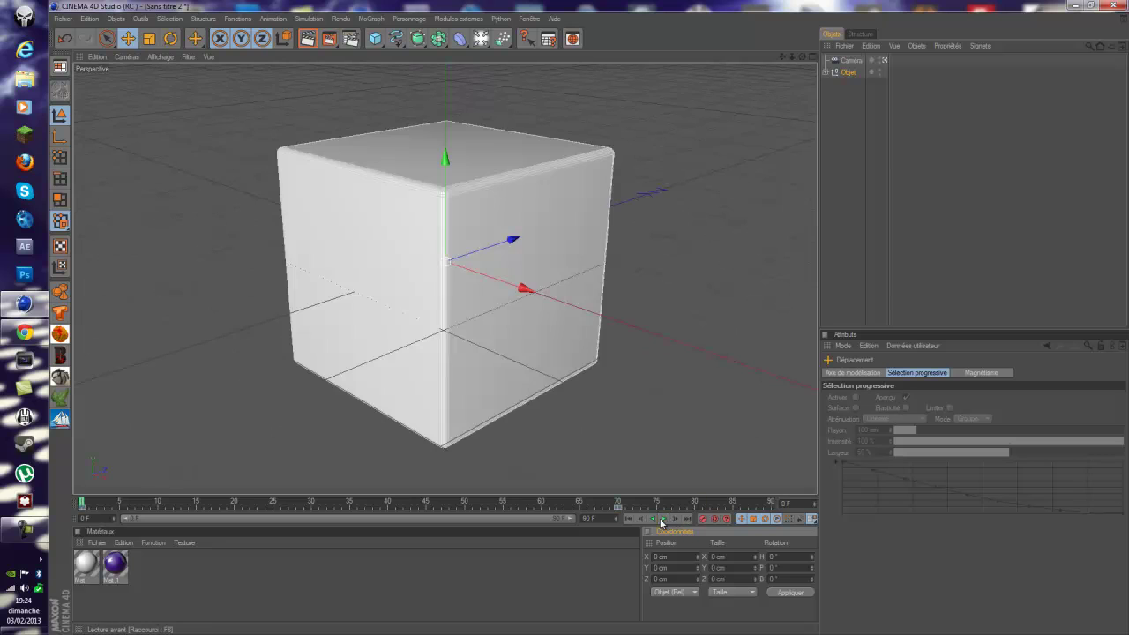
pyautogui.click(663, 518)
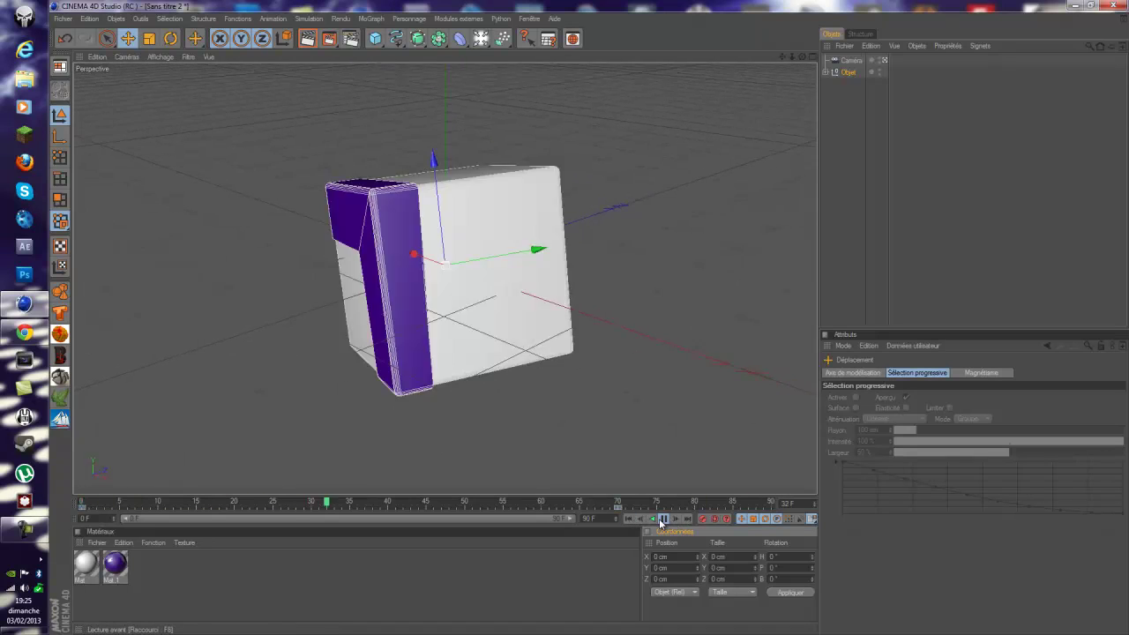
pyautogui.click(663, 518)
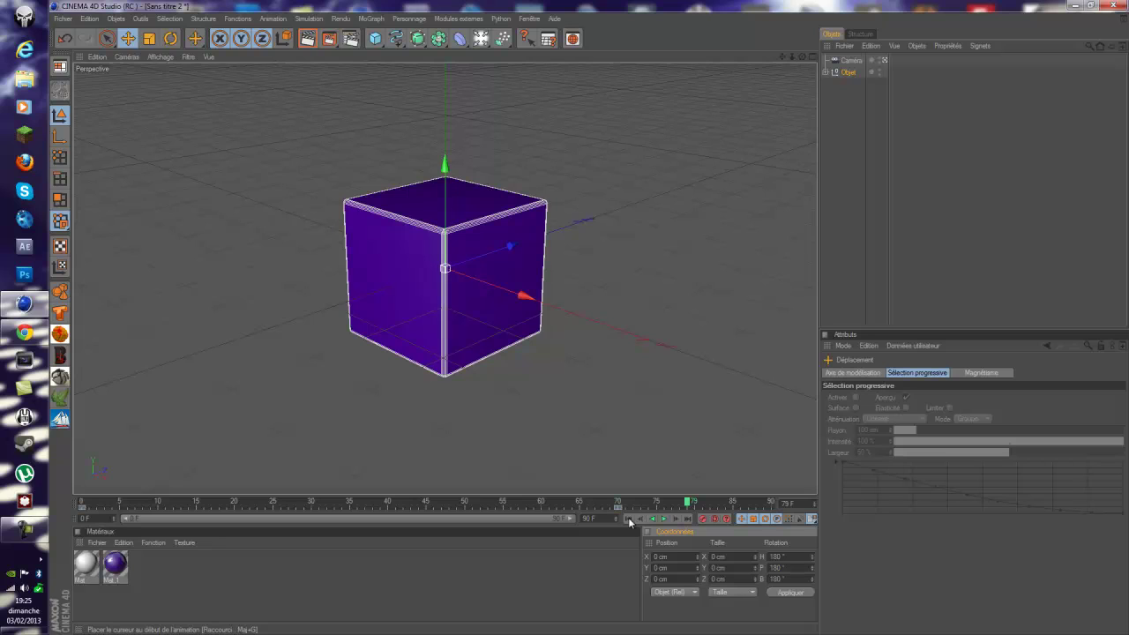
pyautogui.click(629, 519)
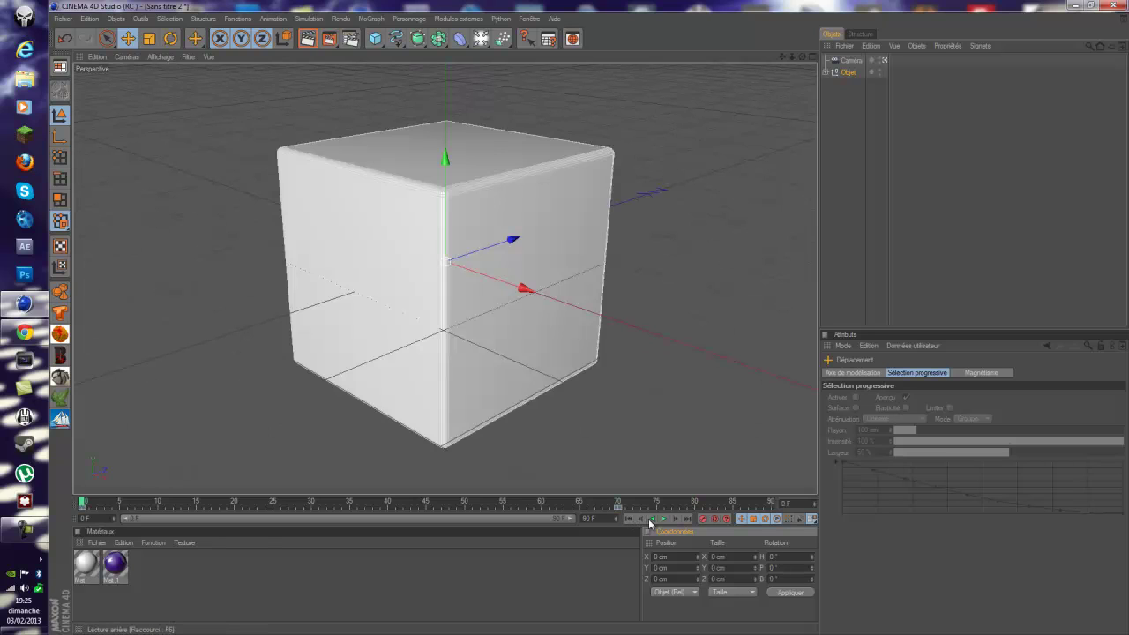
# Step: Expand the Objet group, play and pause the animation to check the rotating cube reveal, and return to frame 70
pyautogui.click(825, 72)
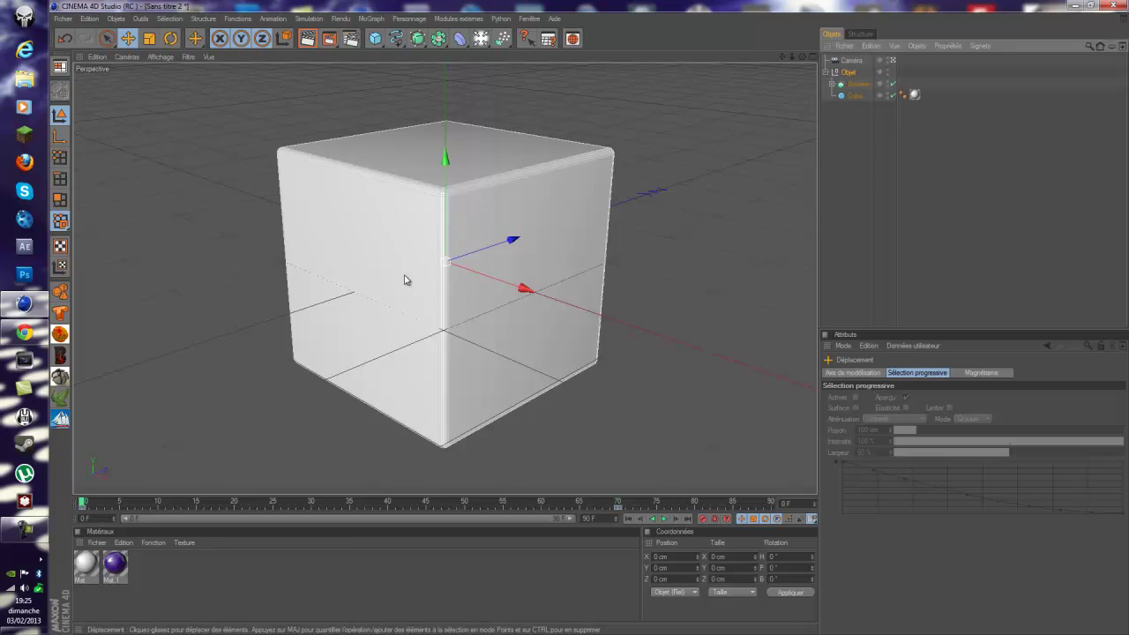
pyautogui.click(661, 519)
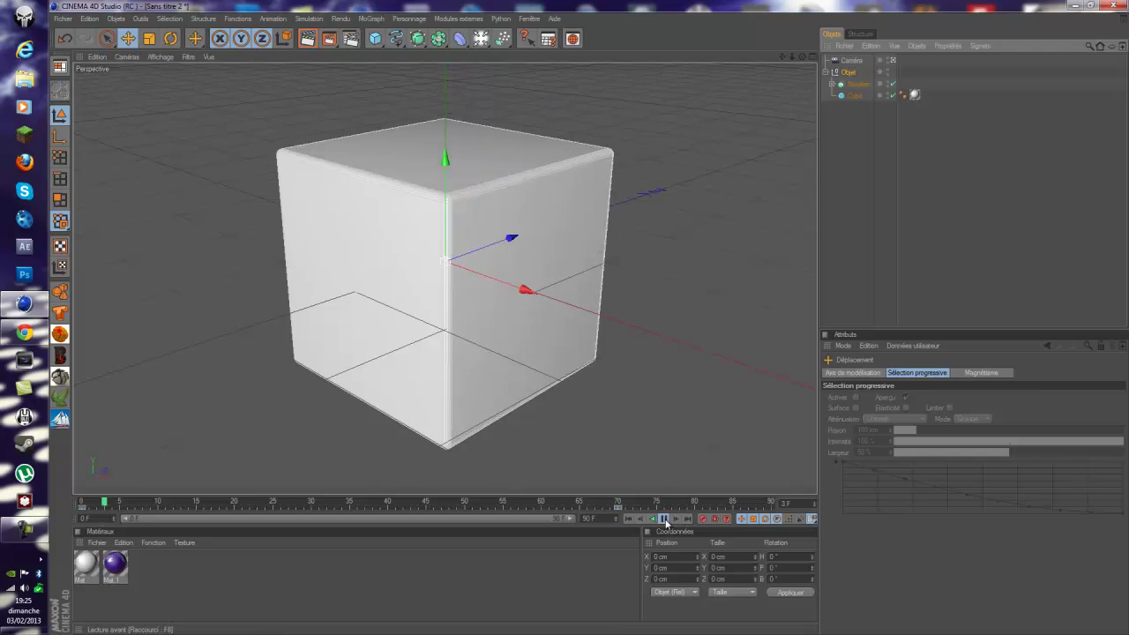
pyautogui.click(661, 518)
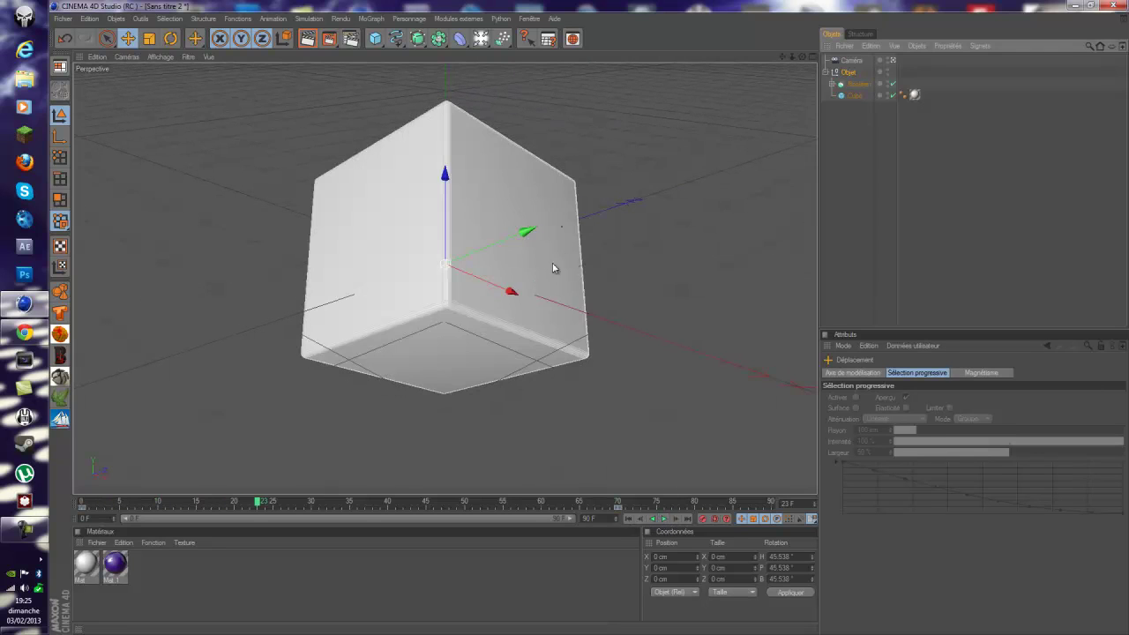
pyautogui.click(662, 519)
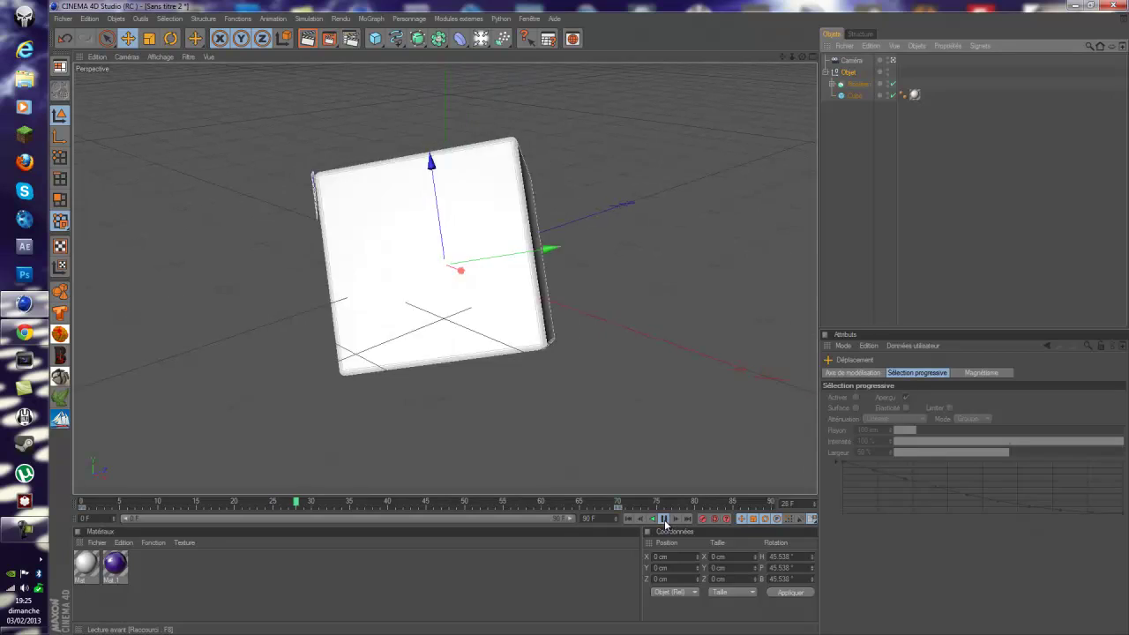
pyautogui.click(663, 518)
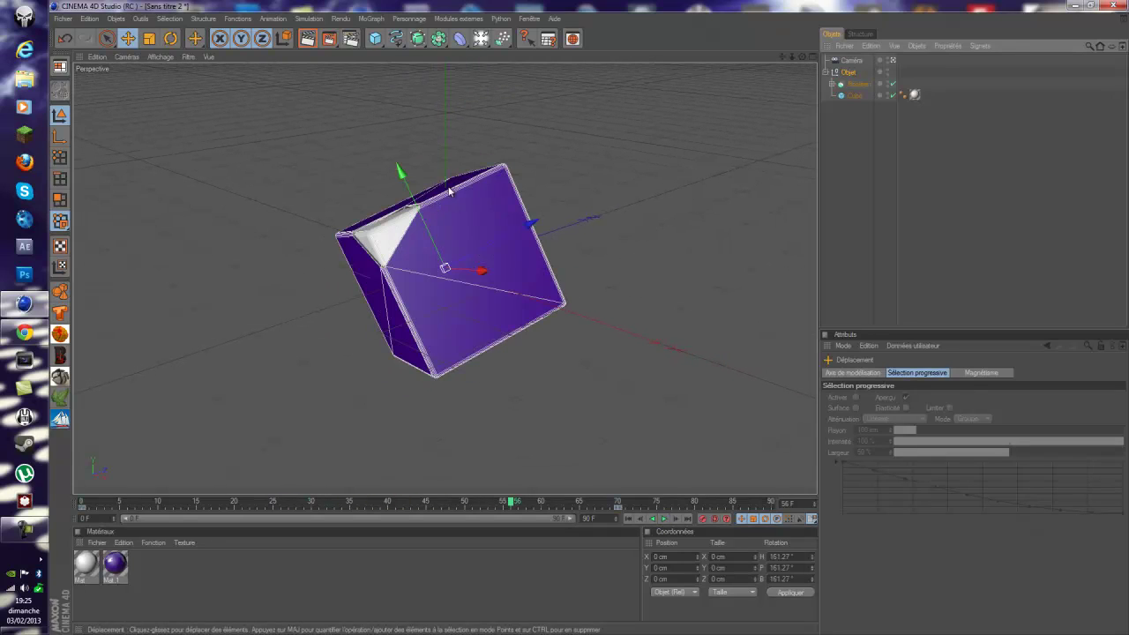
pyautogui.moveTo(511, 505); pyautogui.dragTo(619, 530)
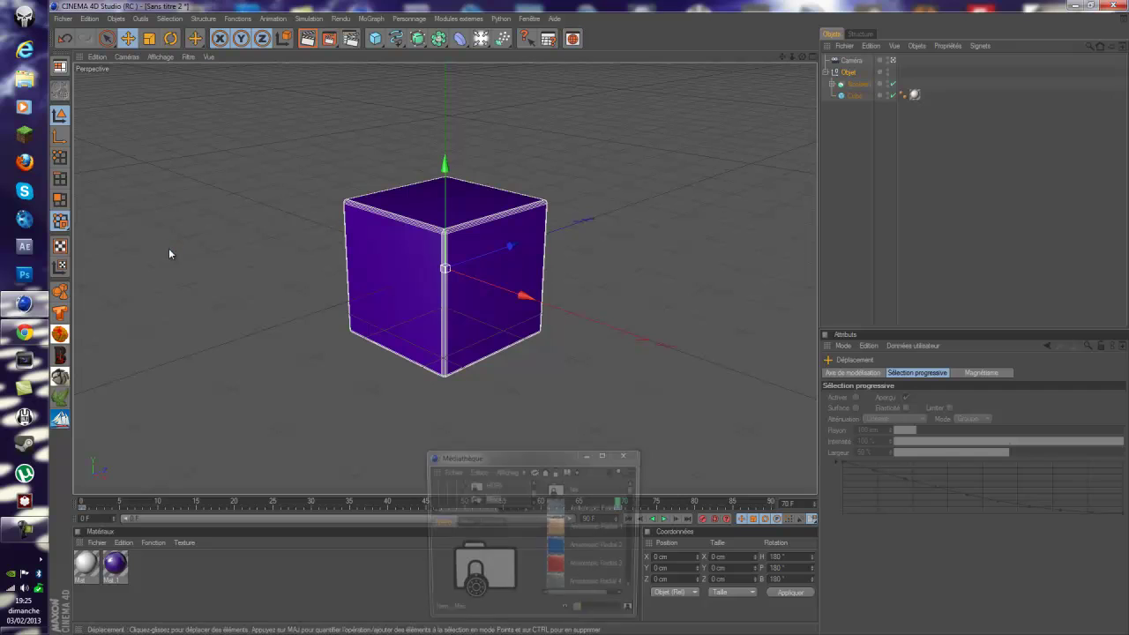
# Step: Enlarge and reposition the Médiathèque window and increase the size of its material thumbnails
pyautogui.moveTo(641, 453); pyautogui.dragTo(970, 79)
pyautogui.moveTo(793, 90); pyautogui.dragTo(460, 83)
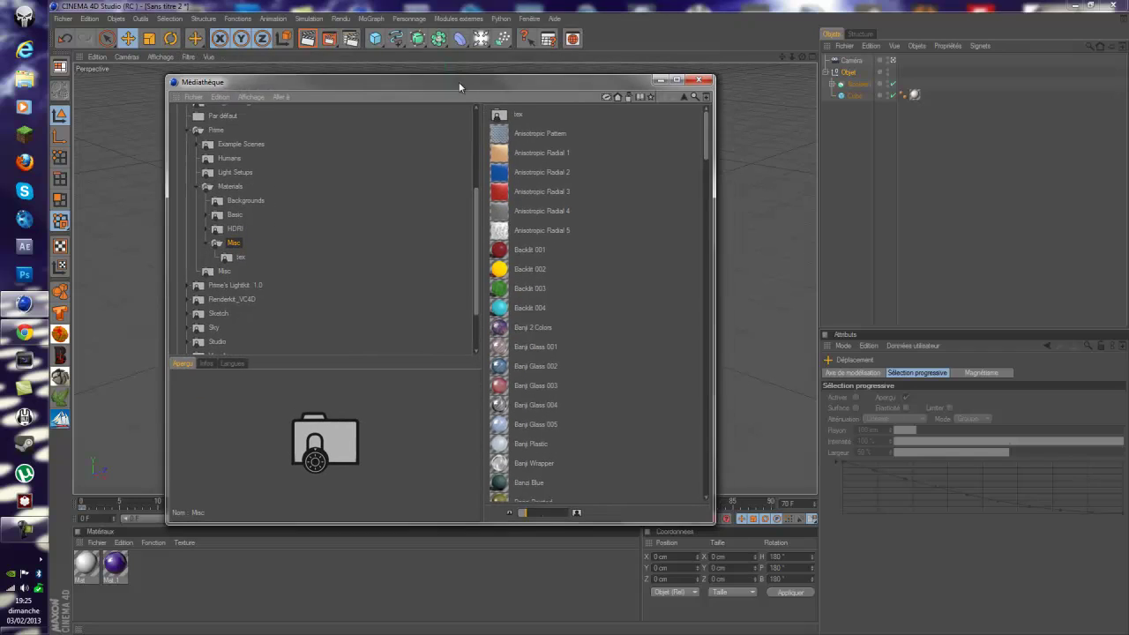
pyautogui.click(536, 510)
pyautogui.moveTo(545, 512); pyautogui.dragTo(556, 512)
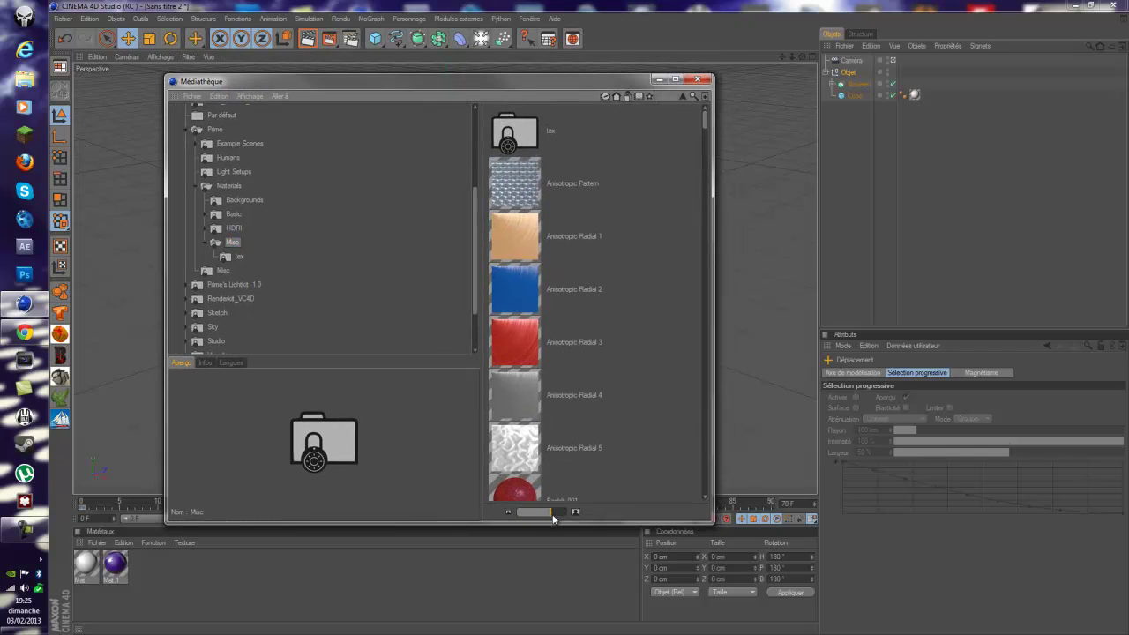
# Step: Collapse the Prime presets and open the _Studios folder of GreyscalegorillaLightKitPro1
pyautogui.click(199, 187)
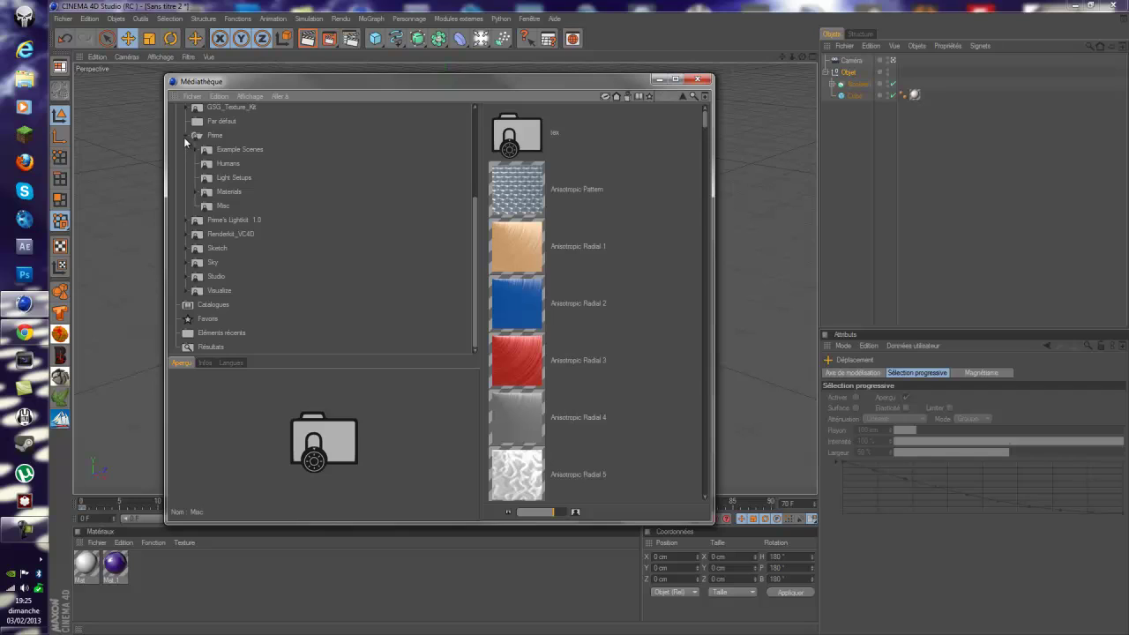
pyautogui.click(188, 136)
pyautogui.click(255, 149)
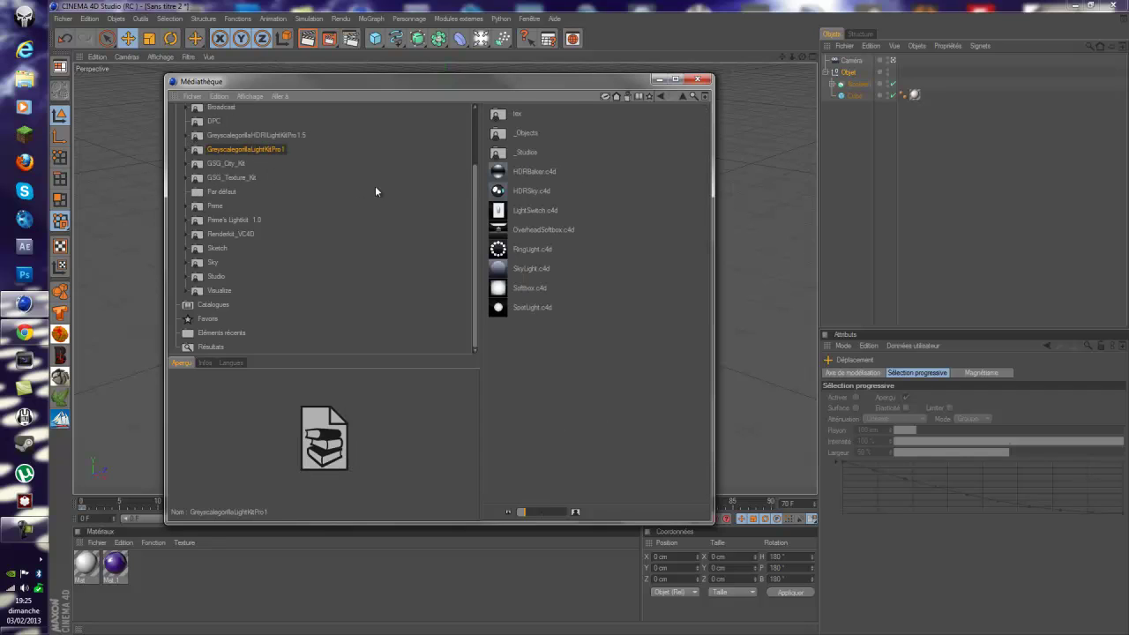
pyautogui.scroll(3, 435, 185)
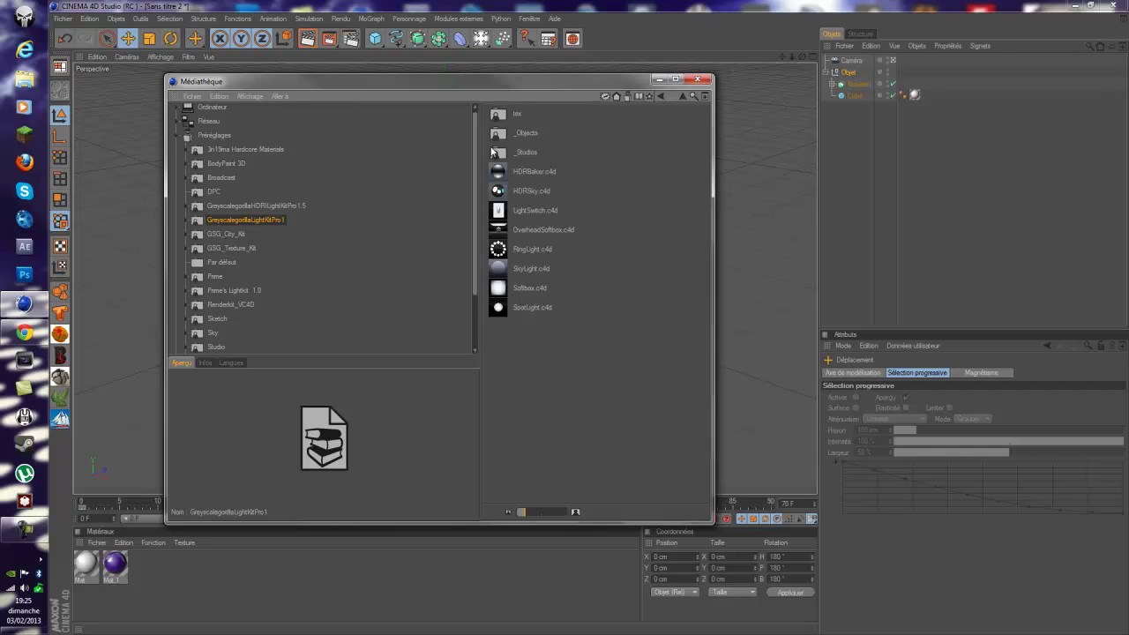
pyautogui.doubleClick(523, 151)
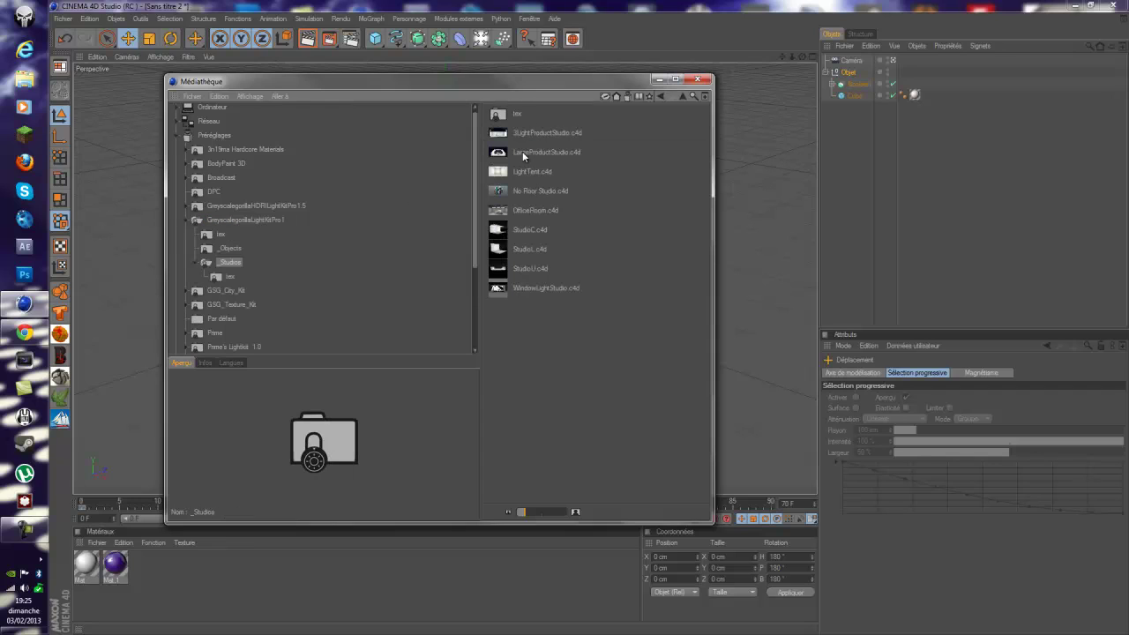
# Step: Add the OfficeRoom.c4d studio to the scene, close the library, and delete the Replace Me placeholder spheres
pyautogui.click(539, 211)
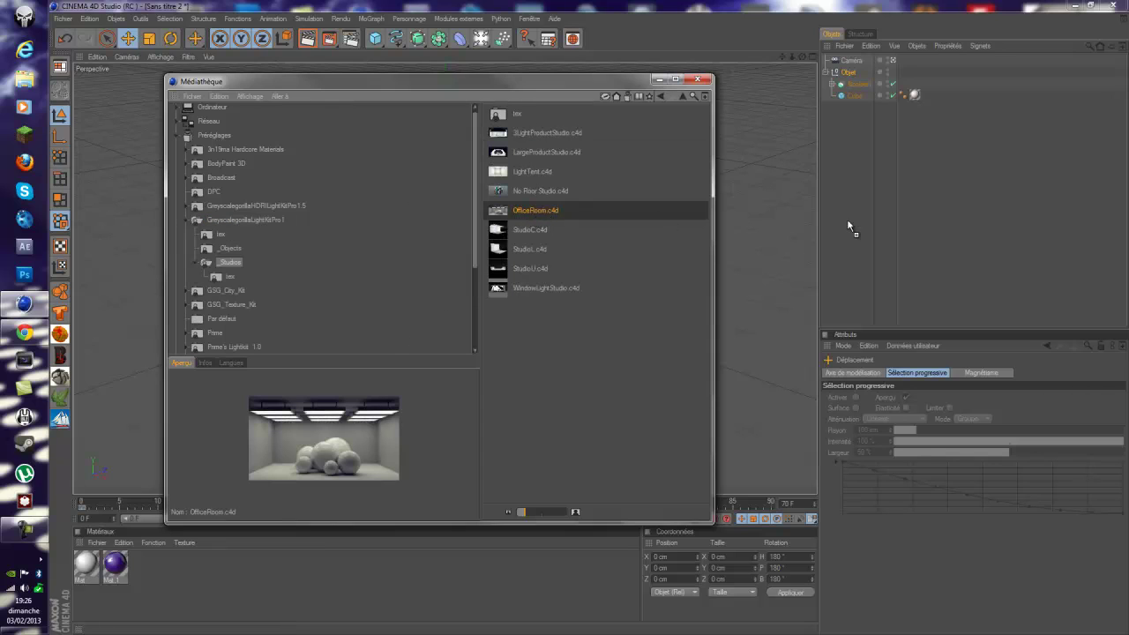
pyautogui.moveTo(847, 219); pyautogui.dragTo(847, 219)
pyautogui.click(697, 79)
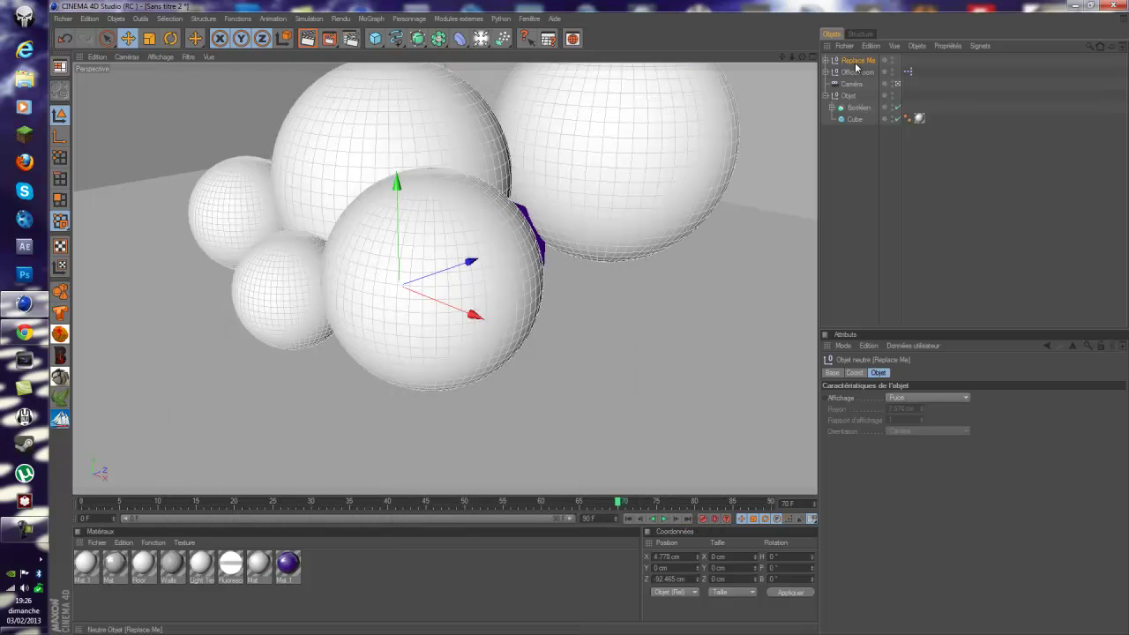
pyautogui.press('Delete')
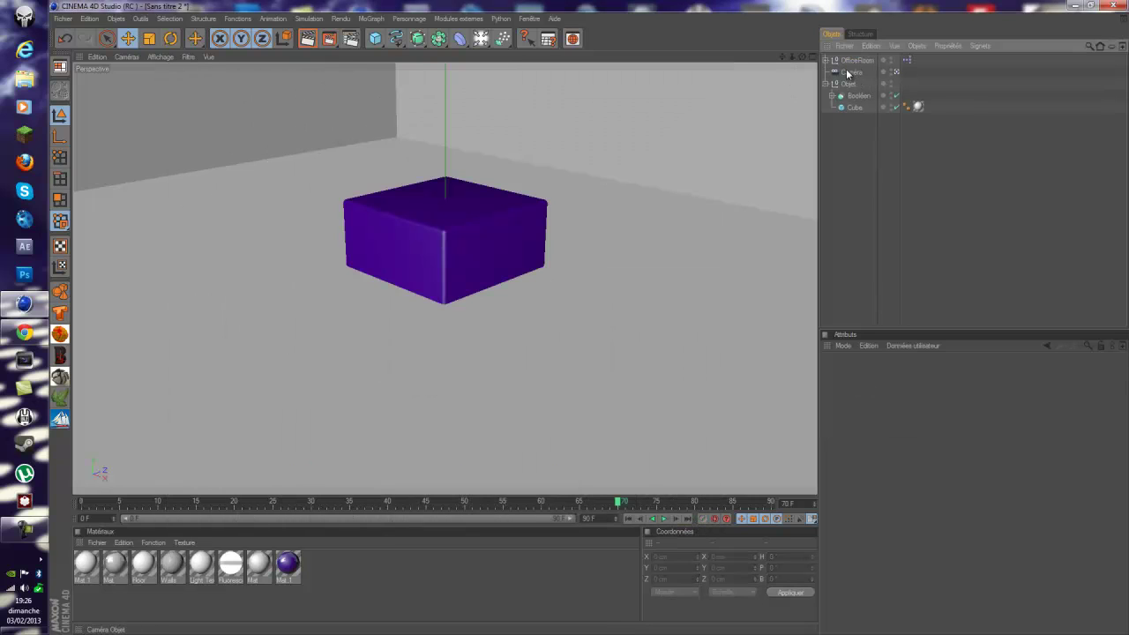
# Step: Collapse the Objet group and try to raise it alone by about 145 cm above the studio floor
pyautogui.click(846, 84)
pyautogui.click(824, 83)
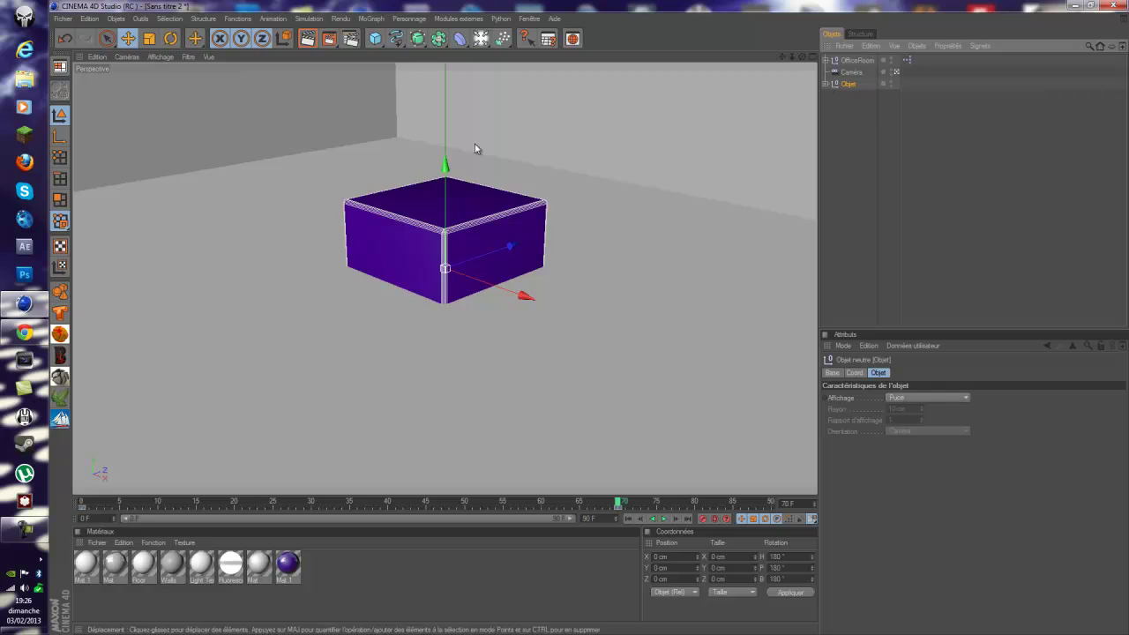
pyautogui.moveTo(446, 166); pyautogui.dragTo(445, 66)
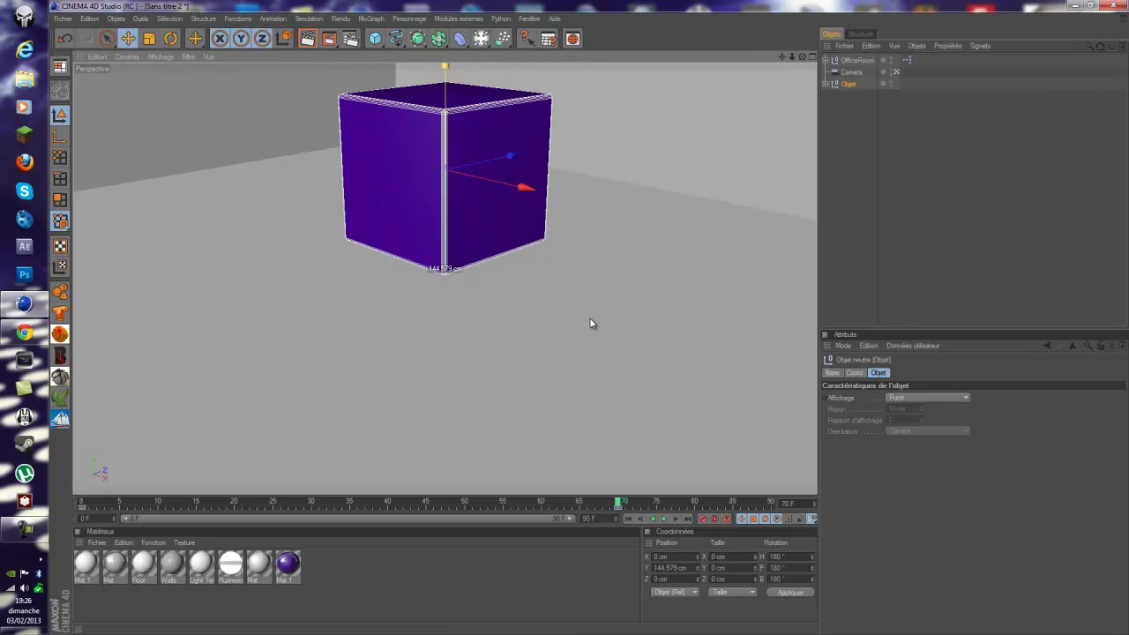
pyautogui.hotkey('ctrl', 'z')
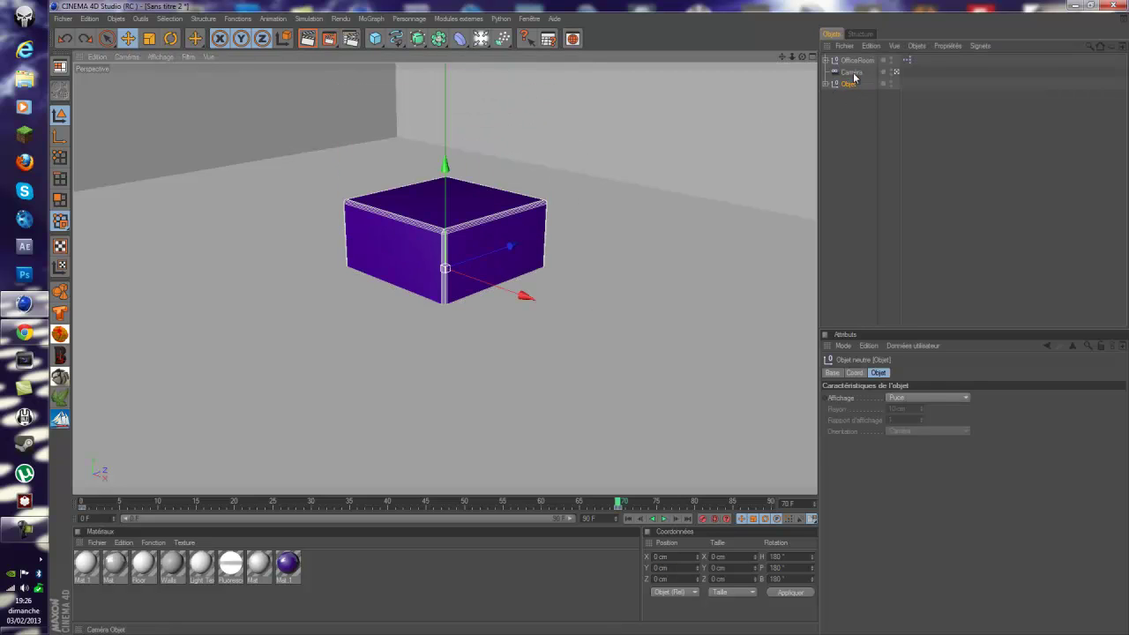
# Step: Raise the Objet group and the Caméra together at frame 70, to about Y 397 cm, and play the animation from the start
pyautogui.keyDown('ctrl'); pyautogui.click(851, 72); pyautogui.keyUp('ctrl')
pyautogui.moveTo(445, 165); pyautogui.dragTo(590, 326)
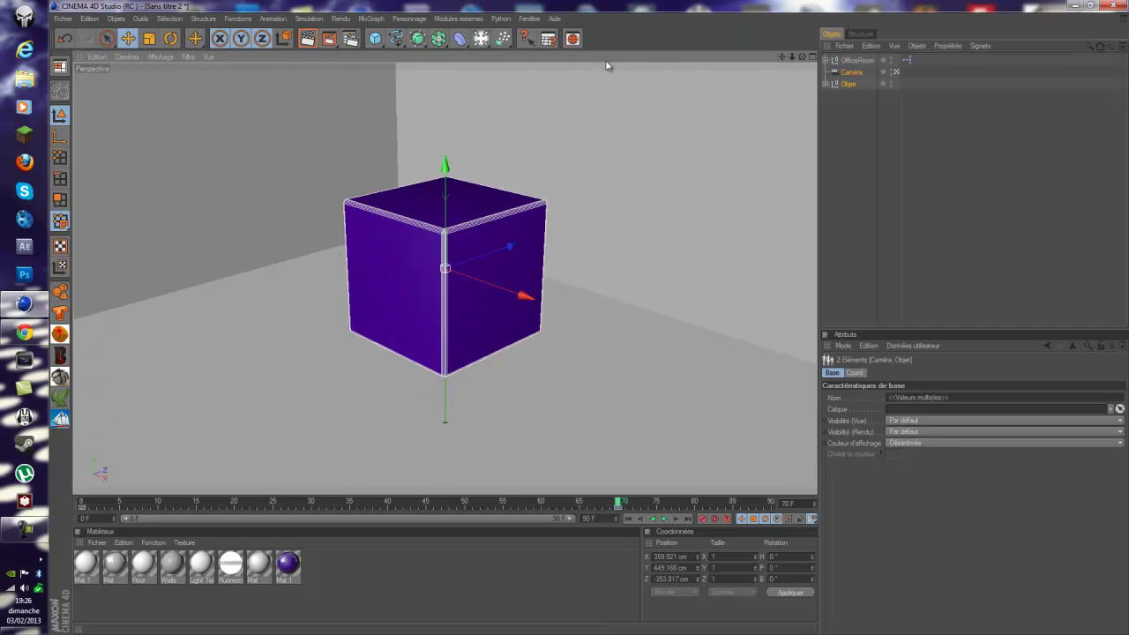
pyautogui.moveTo(801, 56); pyautogui.dragTo(590, 323)
pyautogui.hotkey('ctrl', 'z')
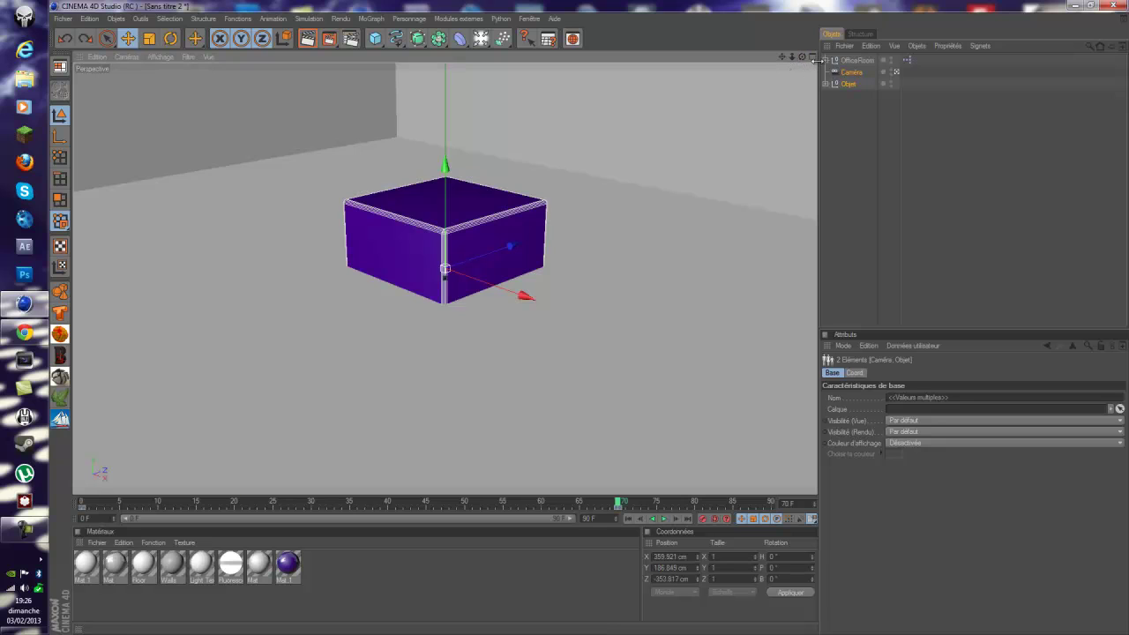
pyautogui.moveTo(445, 164); pyautogui.dragTo(590, 320)
pyautogui.click(630, 518)
pyautogui.click(664, 519)
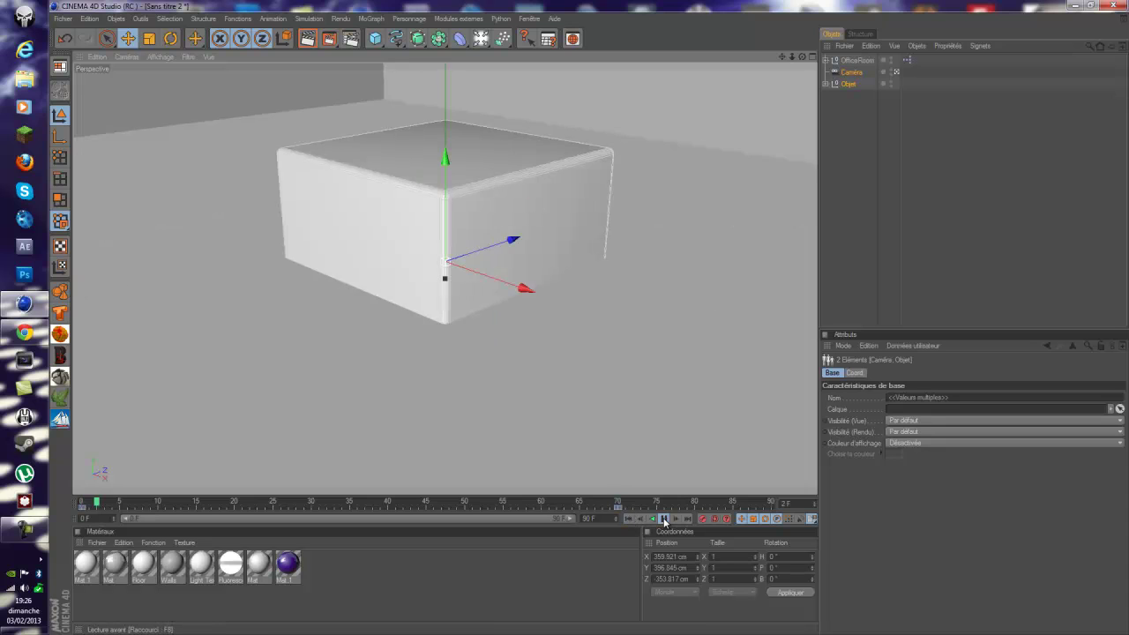
# Step: Stop playback, return to the first frame, and lower the OfficeRoom studio to about Y 380 cm
pyautogui.click(665, 518)
pyautogui.click(630, 518)
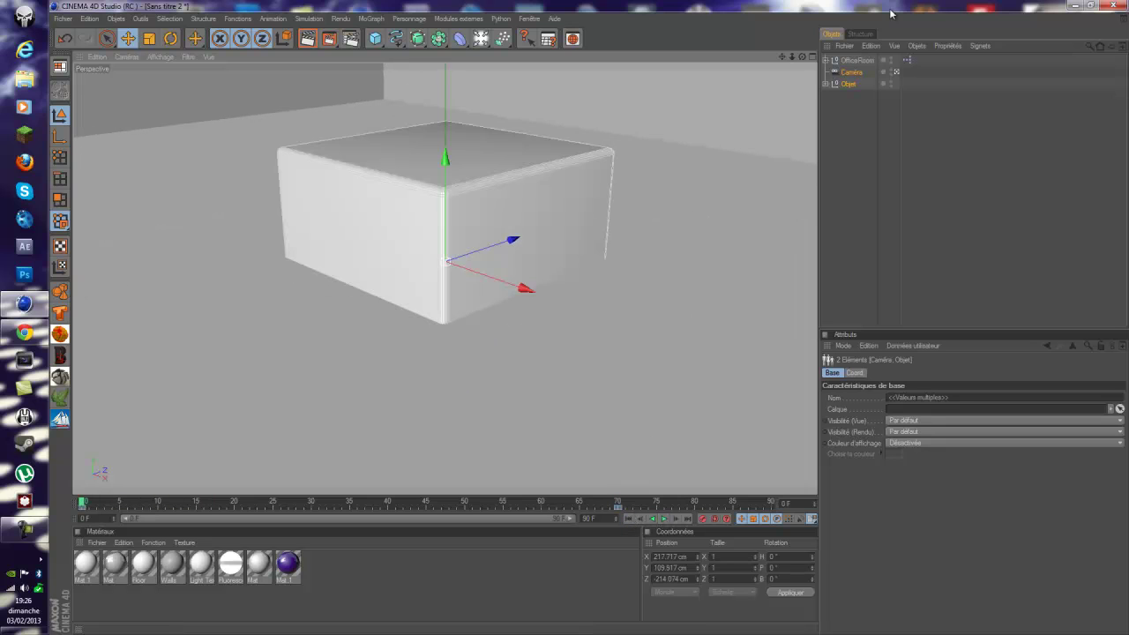
pyautogui.click(855, 61)
pyautogui.scroll(-10, 468, 162)
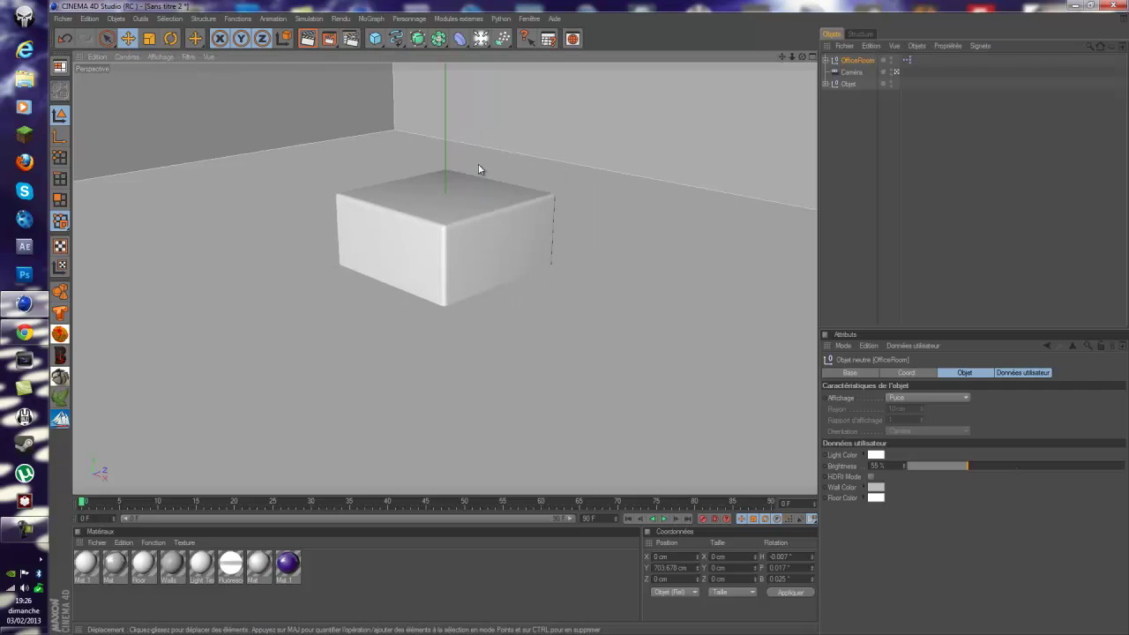
pyautogui.moveTo(450, 91); pyautogui.dragTo(589, 319)
pyautogui.scroll(8, 448, 270)
pyautogui.scroll(-8, 448, 270)
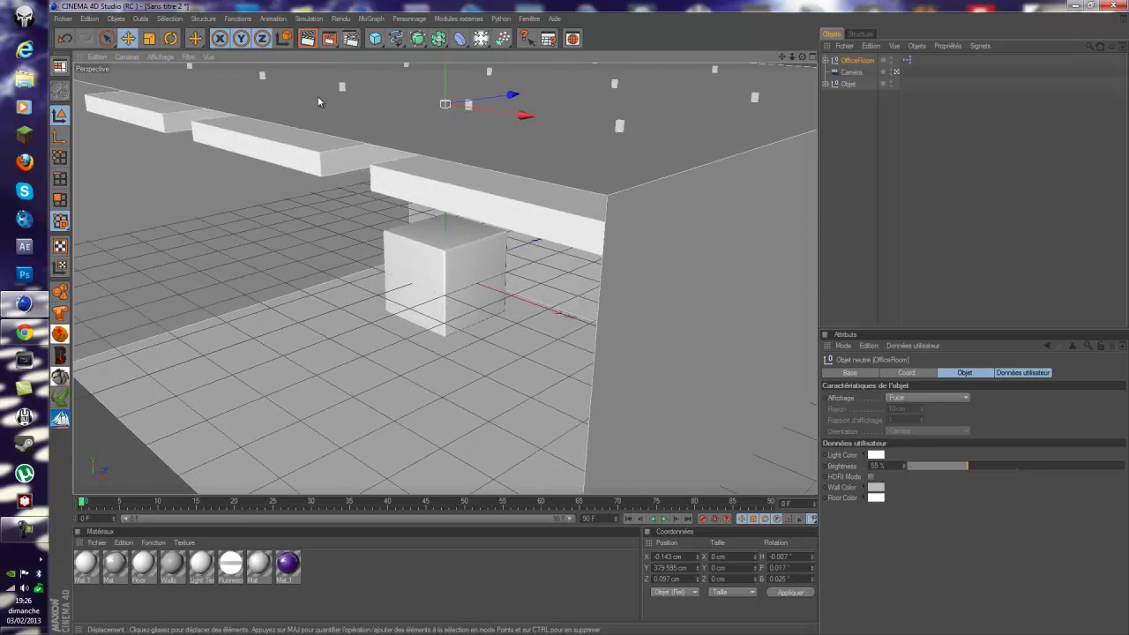
# Step: Rotate the OfficeRoom studio to a heading of about 46° and check it through the camera at frame 0
pyautogui.click(170, 38)
pyautogui.moveTo(412, 163); pyautogui.dragTo(471, 162)
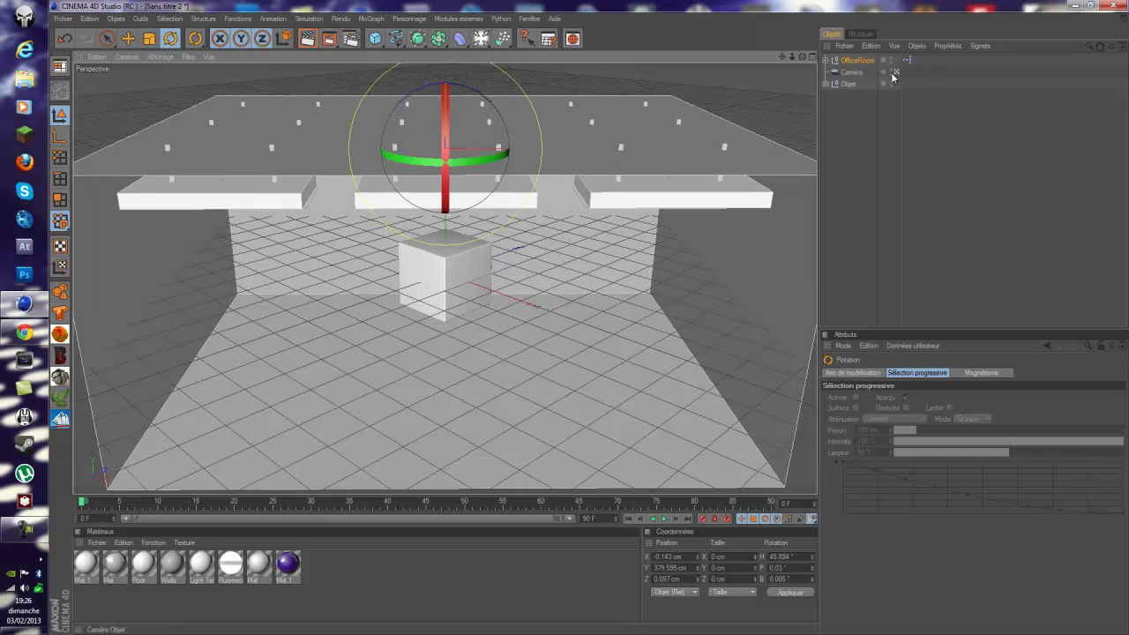
pyautogui.click(627, 518)
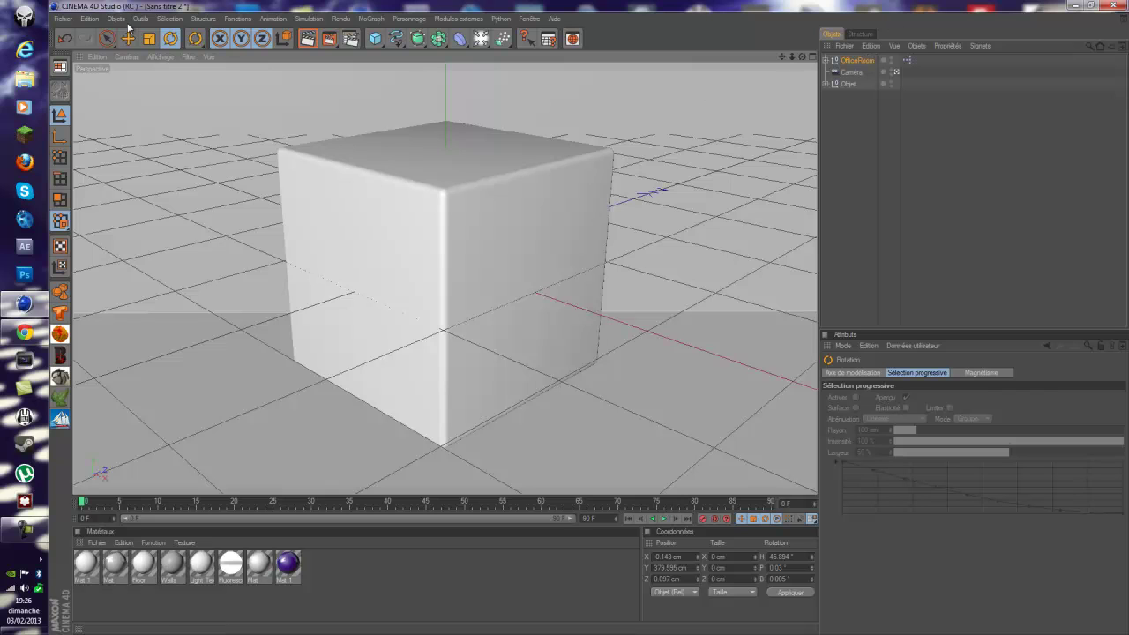
# Step: Shift the OfficeRoom studio to about X -327 cm, Z 316 cm and lower it to about Y 297 cm
pyautogui.press('e')
pyautogui.scroll(-3, 252, 192)
pyautogui.scroll(-5, 264, 185)
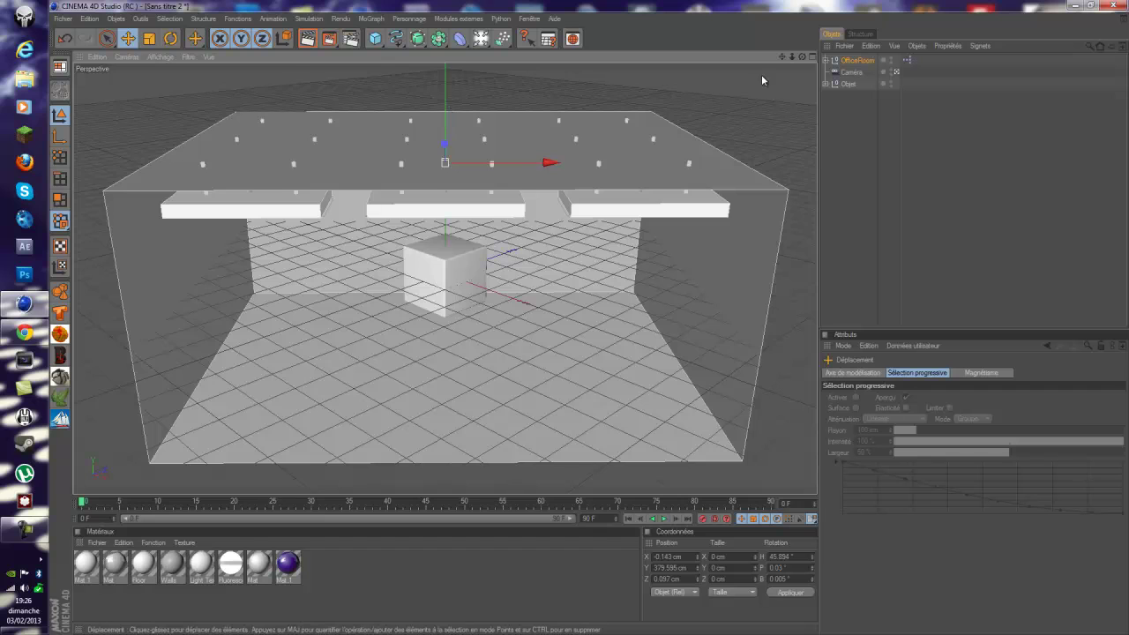
pyautogui.middleClick(638, 118)
pyautogui.click(604, 145)
pyautogui.moveTo(604, 145)
pyautogui.mouseDown()
pyautogui.moveTo(616, 157)
pyautogui.moveTo(622, 134)
pyautogui.mouseUp()
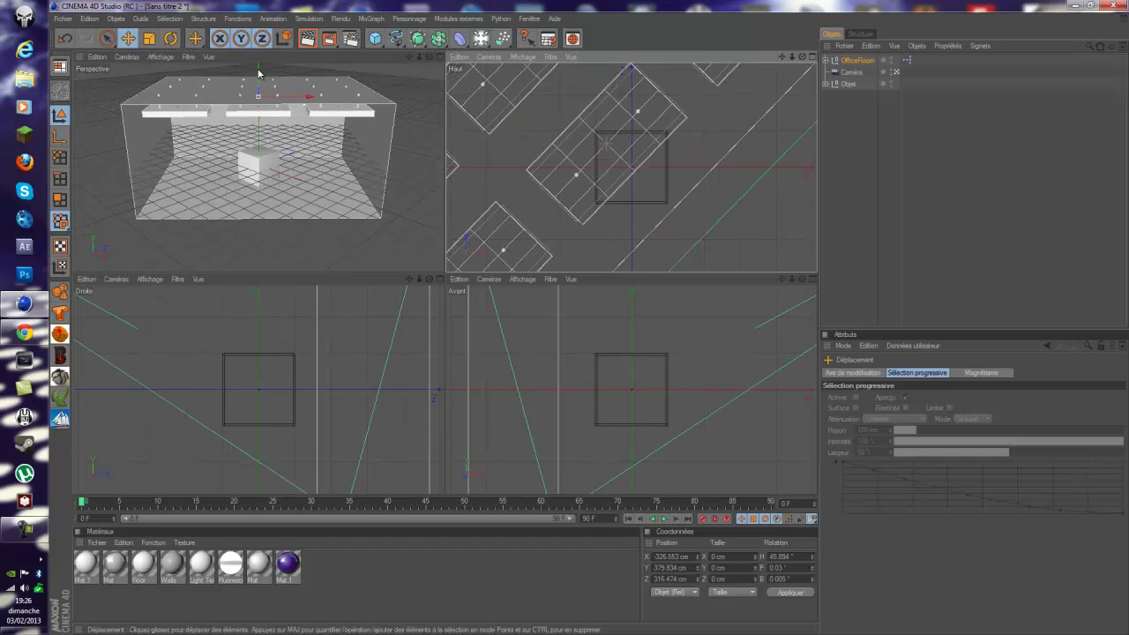
pyautogui.moveTo(258, 78); pyautogui.dragTo(244, 106)
pyautogui.middleClick(267, 135)
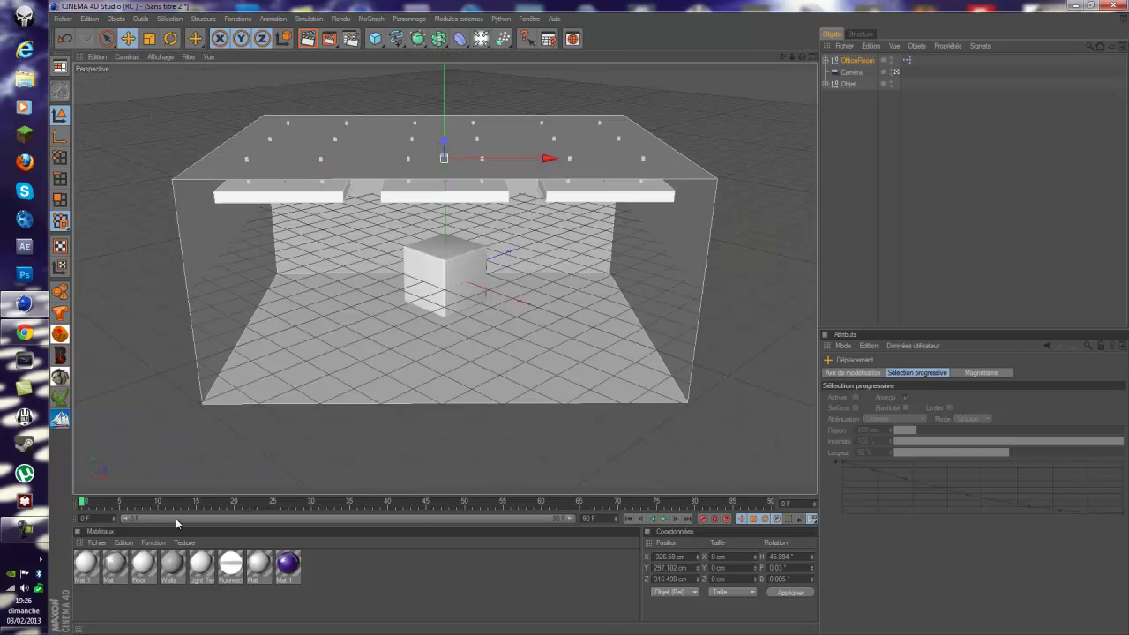
# Step: Play the animation from the first frame to check the studio framing and stop at frame 81
pyautogui.click(628, 520)
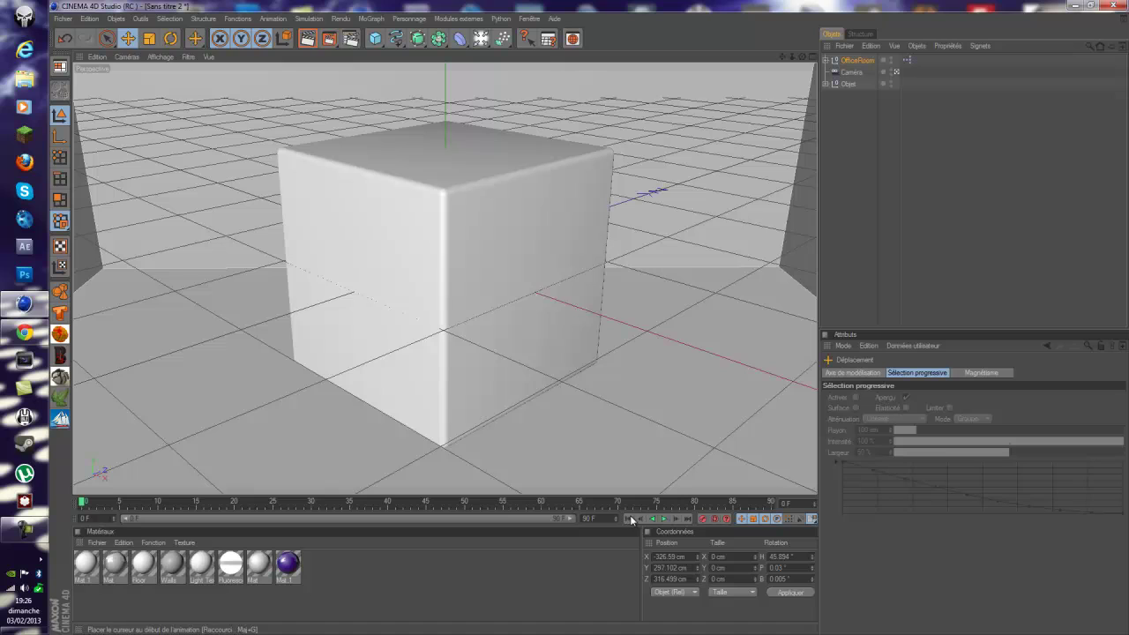
pyautogui.click(664, 519)
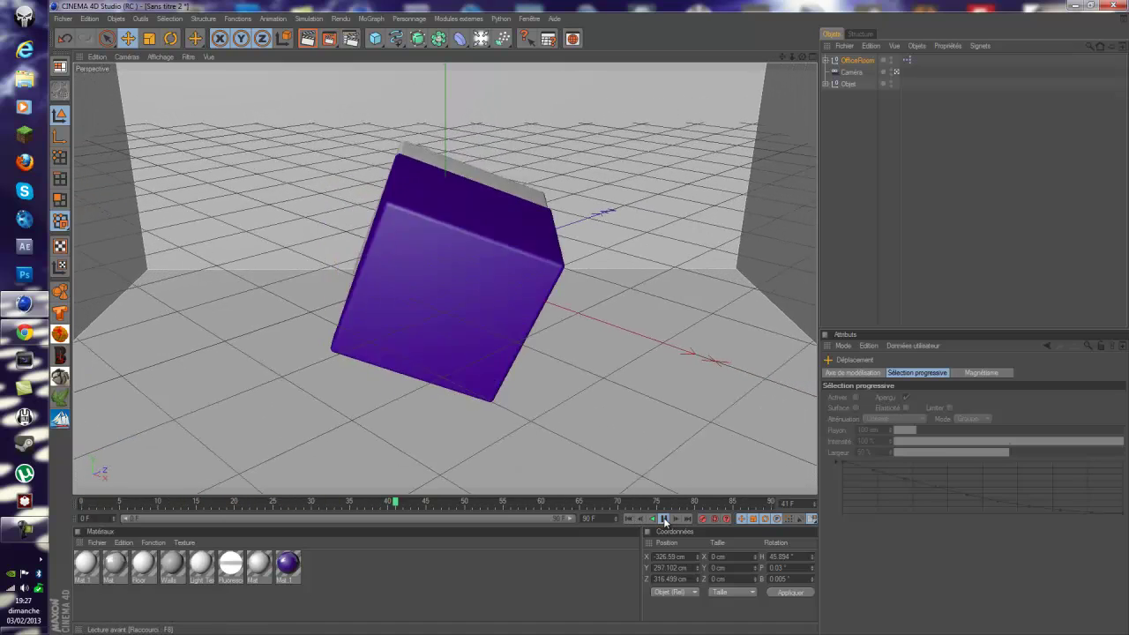
pyautogui.click(665, 521)
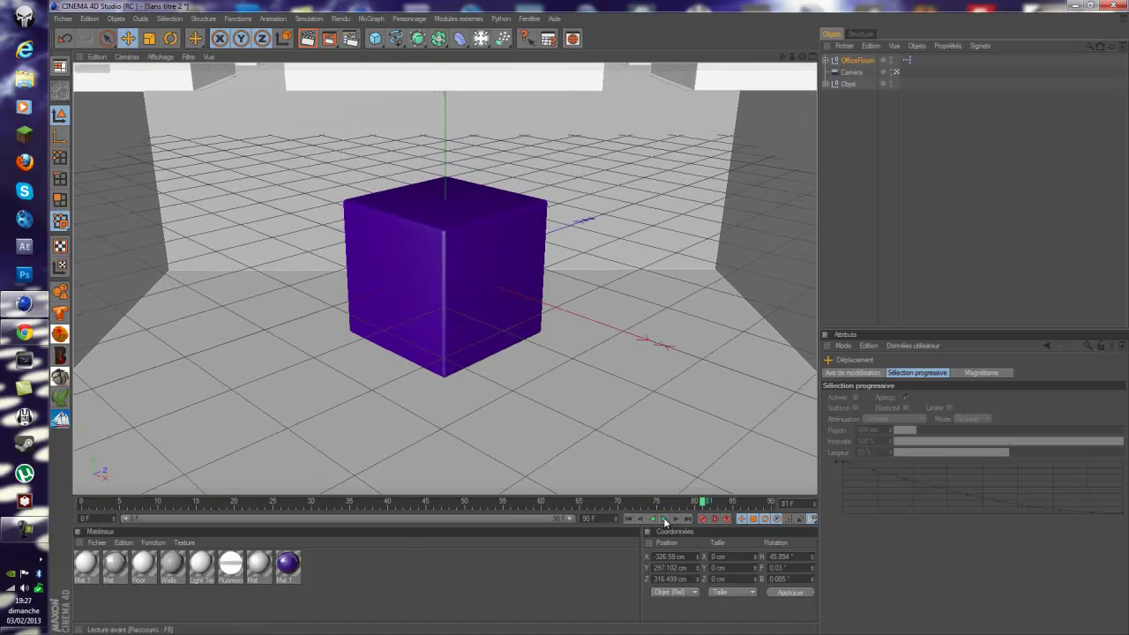
# Step: Tilt the OfficeRoom studio to a pitch of about -9.4° and reposition it at about X -318, Y 299, Z 308 cm
pyautogui.press('r')
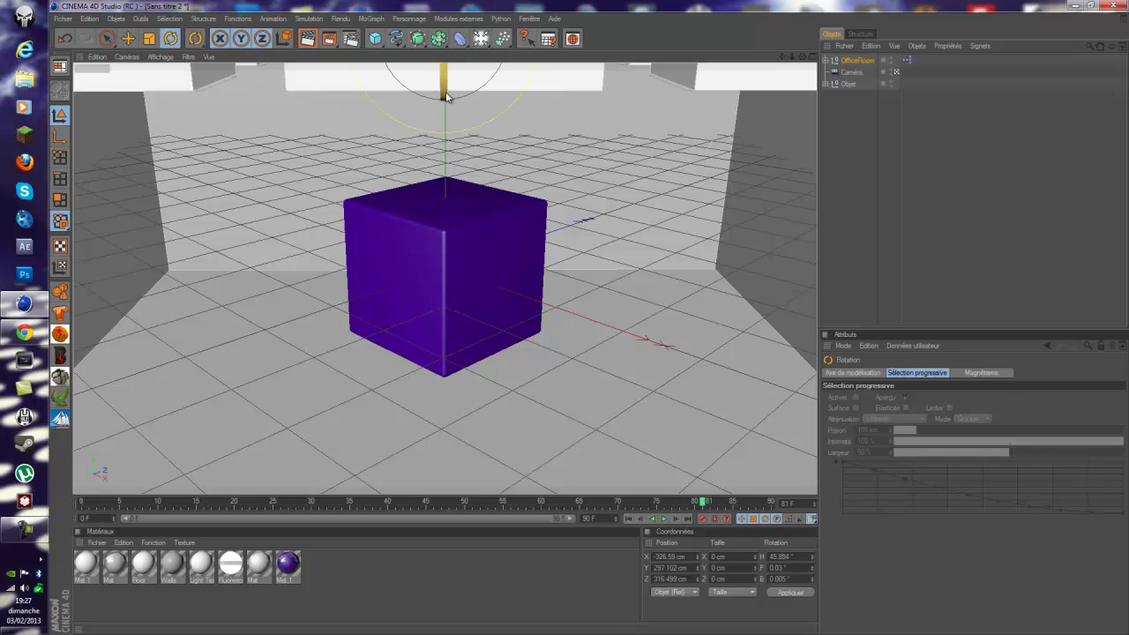
pyautogui.moveTo(443, 96); pyautogui.dragTo(601, 348)
pyautogui.press('e')
pyautogui.scroll(-2, 445, 113)
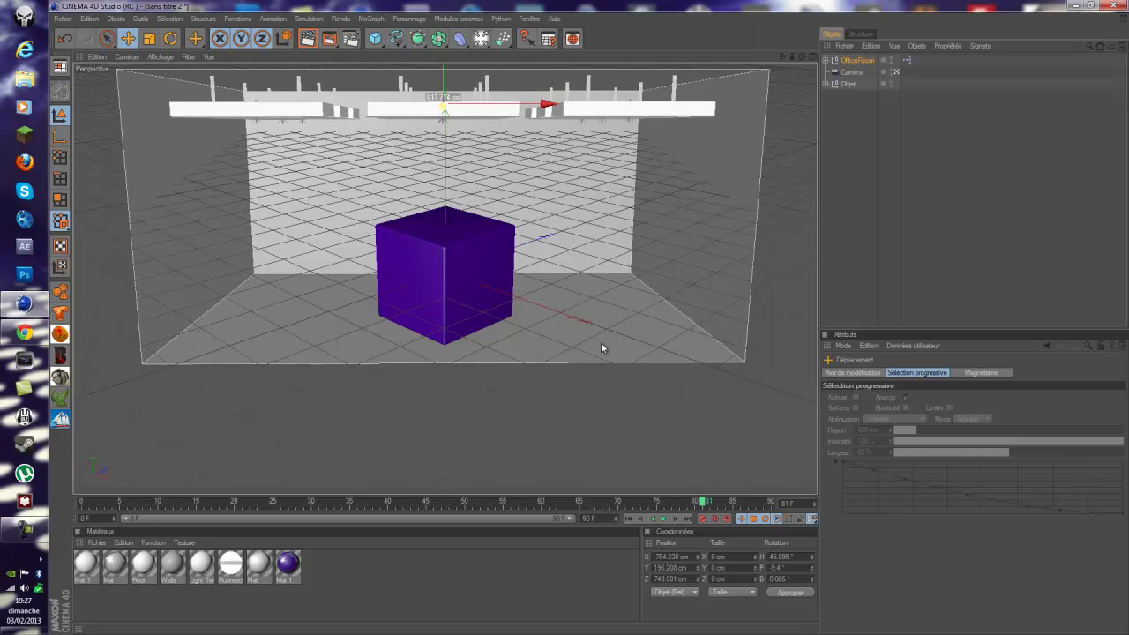
pyautogui.click(628, 517)
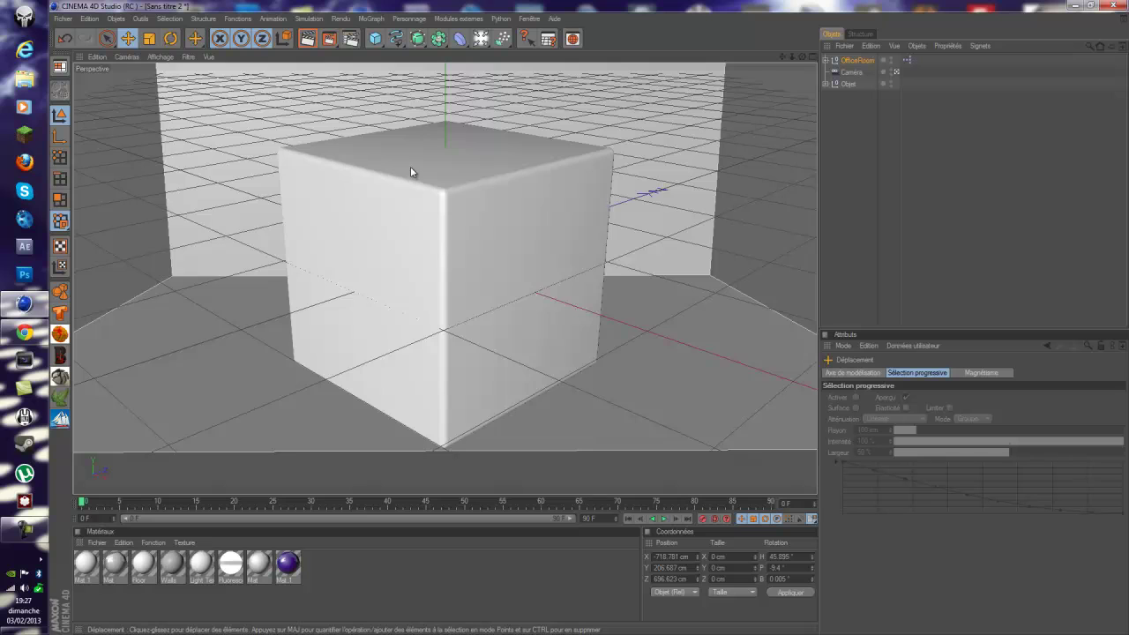
pyautogui.scroll(-5, 410, 171)
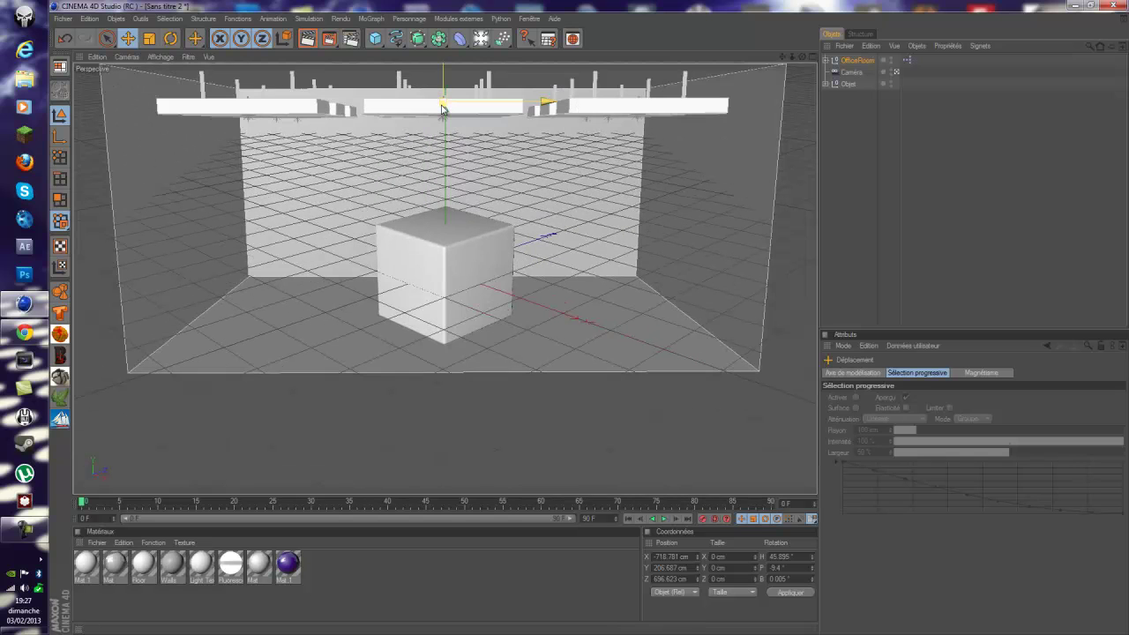
pyautogui.moveTo(444, 111); pyautogui.dragTo(589, 317)
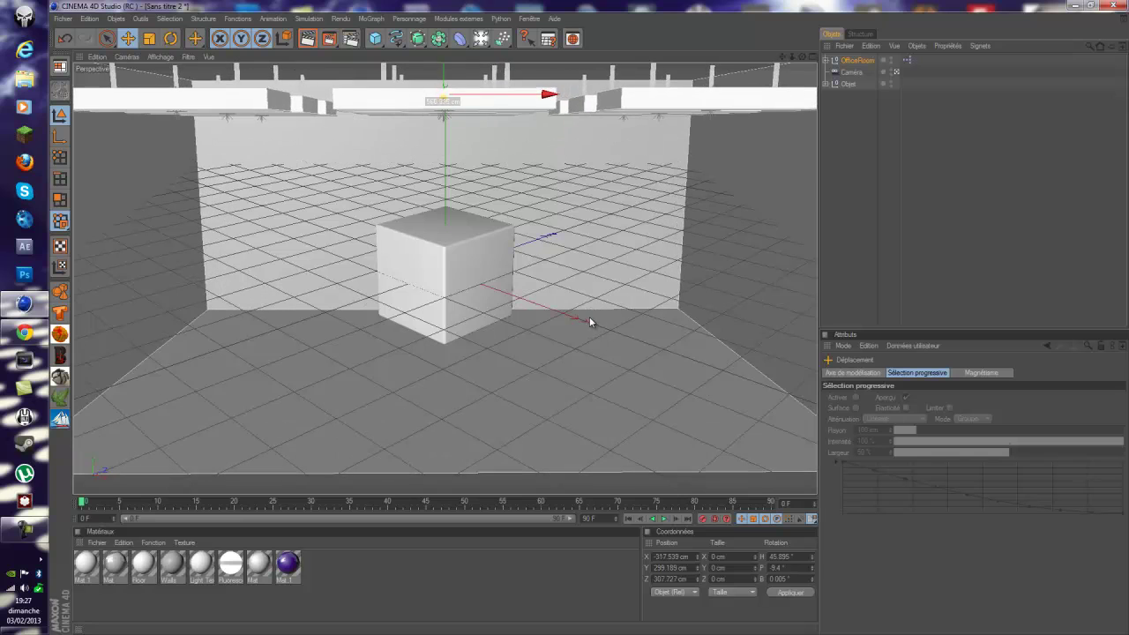
# Step: Play the animation from the first frame, stop at frame 77, and render the camera view
pyautogui.click(627, 519)
pyautogui.click(665, 518)
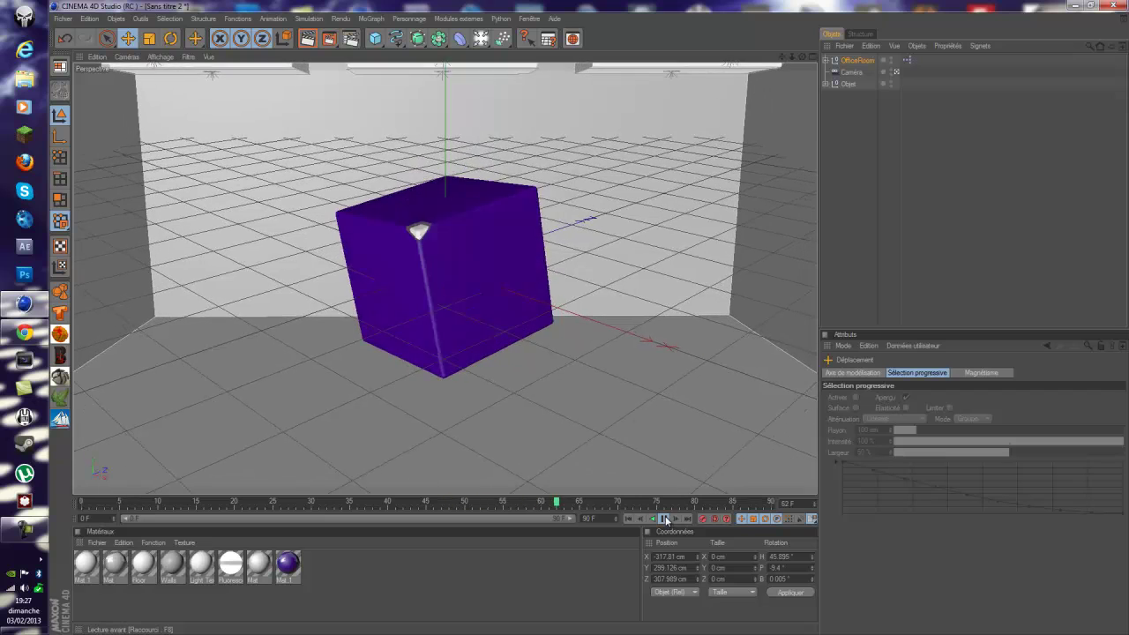
pyautogui.click(666, 518)
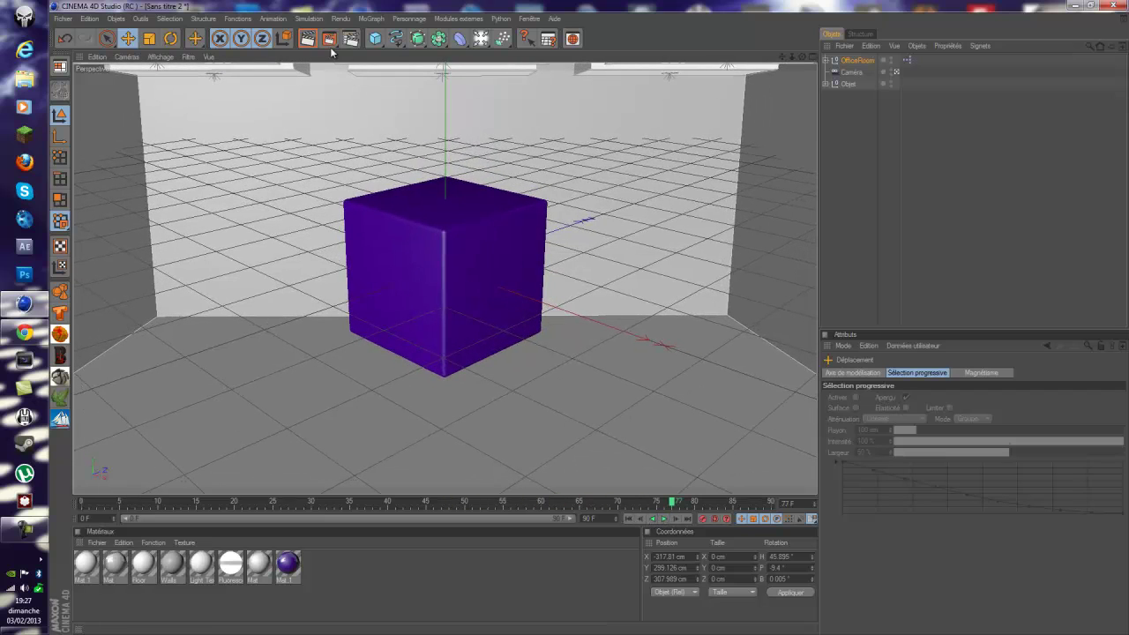
pyautogui.hotkey('ctrl', 'r')
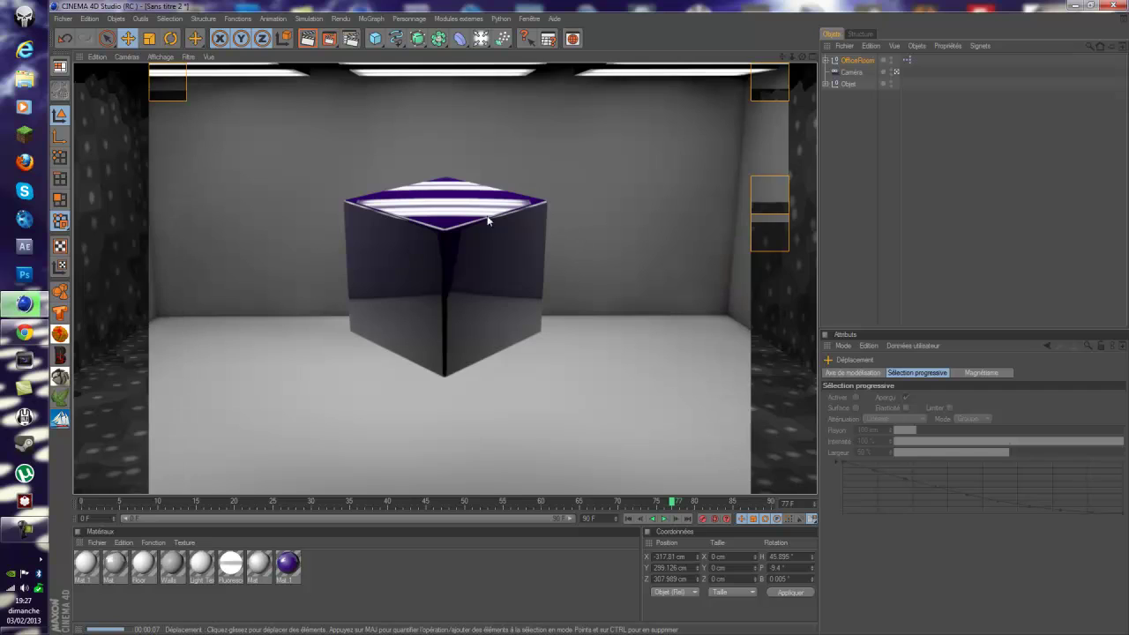
# Step: Reduce the reflection intensity and the reflection texture's blend intensity of the purple Mat 1 material, and render the view again
pyautogui.doubleClick(287, 564)
pyautogui.click(215, 247)
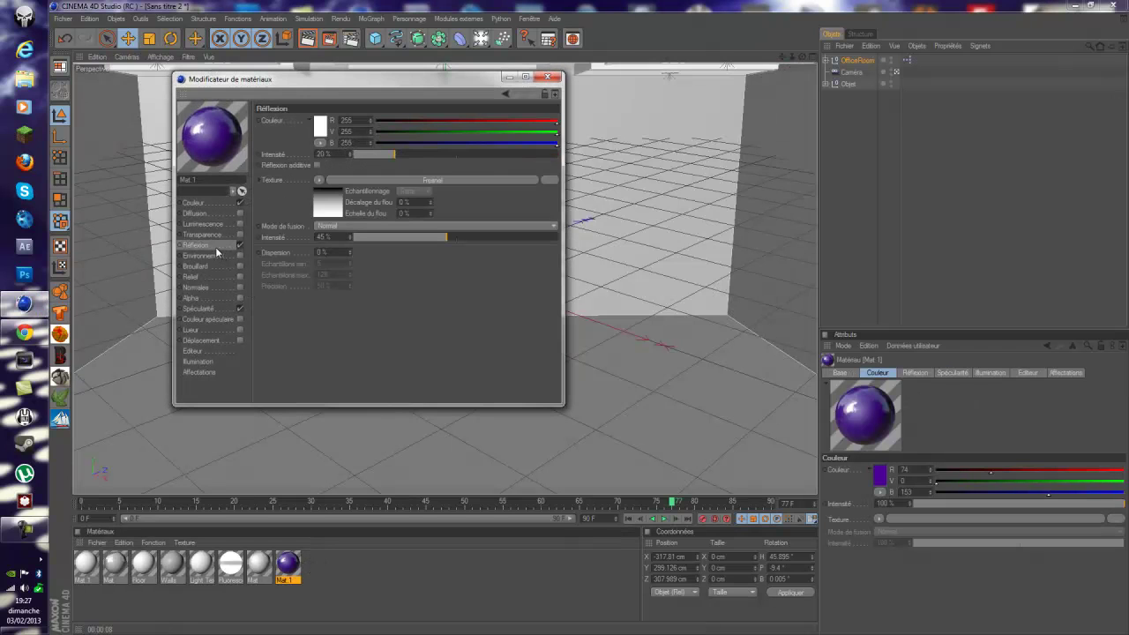
pyautogui.moveTo(394, 153); pyautogui.dragTo(374, 153)
pyautogui.click(365, 236)
pyautogui.click(550, 80)
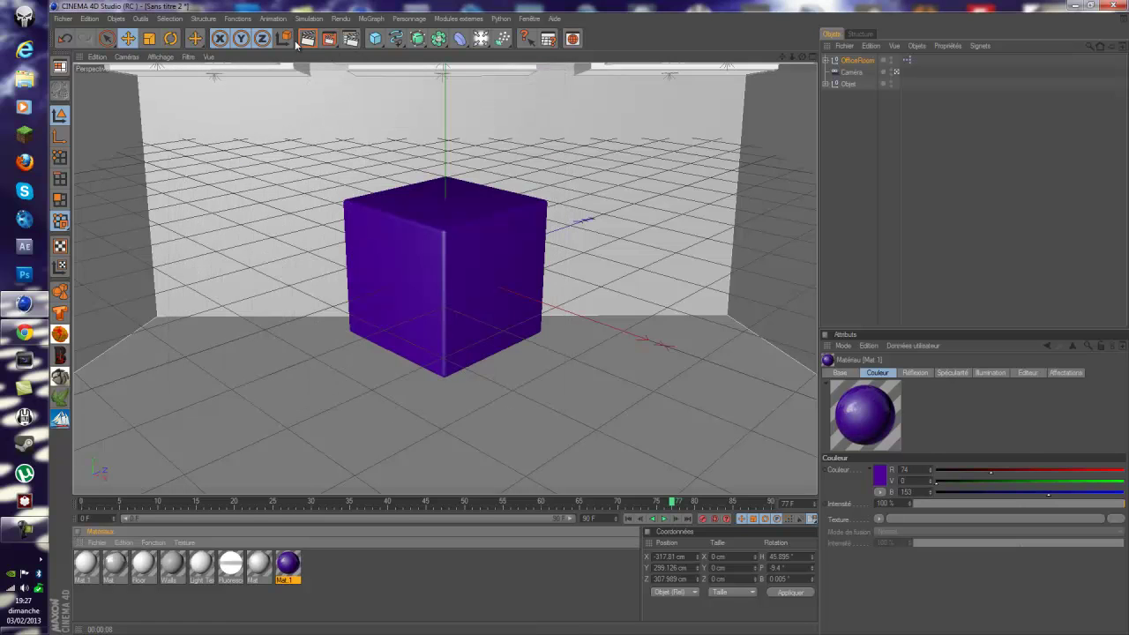
pyautogui.click(307, 38)
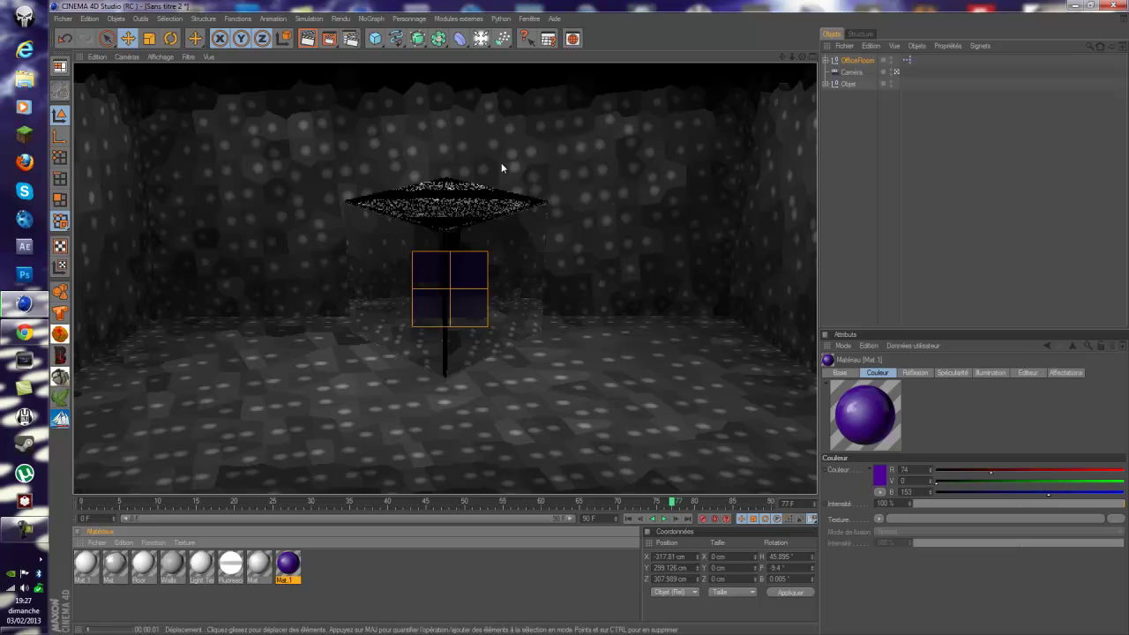